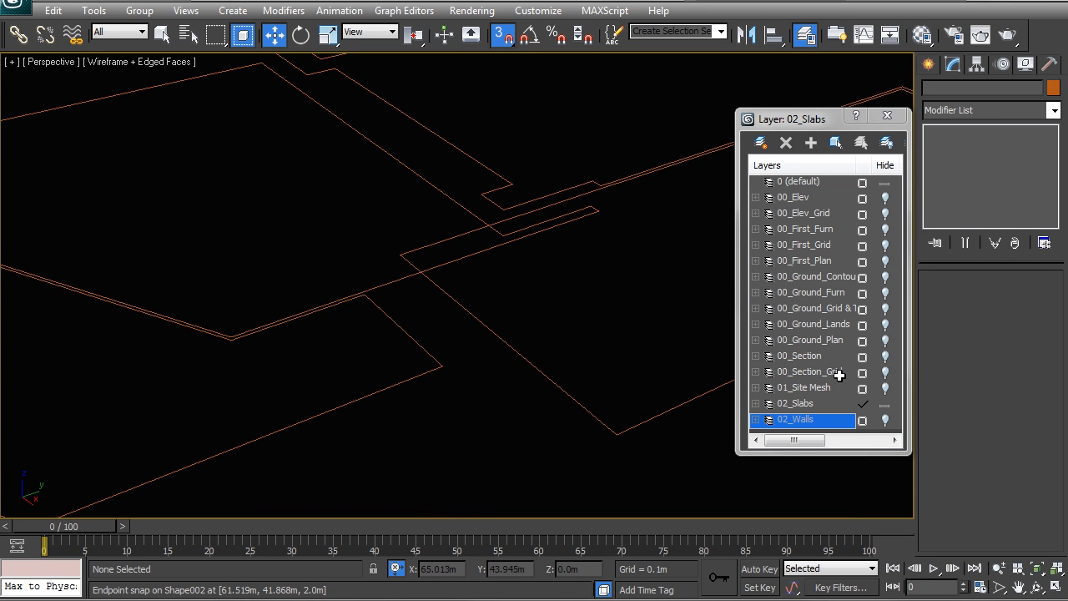
- Show the 00_Ground_Plan layer to compare it with the slab outlines, and hide it again
left_click(883, 340)
left_click(401, 267)
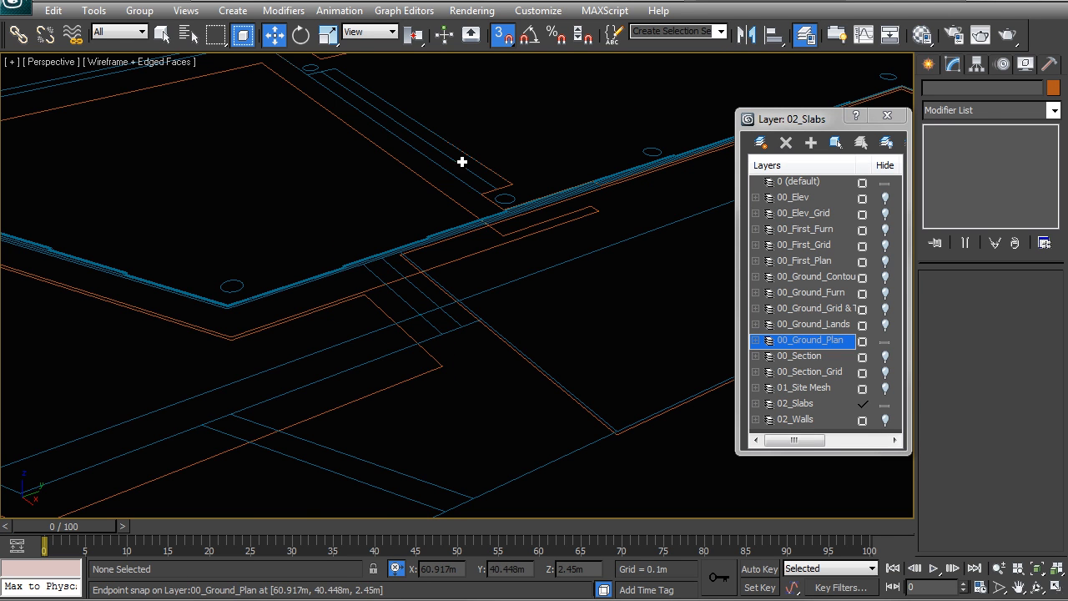
scroll(438, 147, "down", 3)
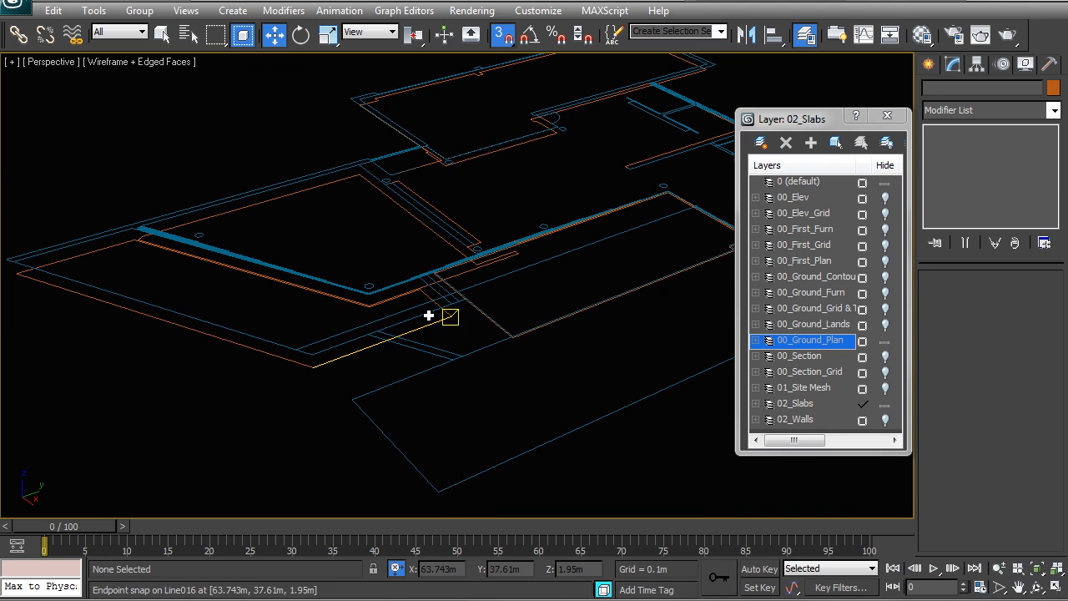
scroll(428, 315, "up", 3)
left_click(885, 336)
- Close the layer manager, select the main slab Shape002 and display the model shaded
left_click(886, 115)
middle_click_drag(322, 237, 297, 192, "alt")
left_click(453, 212)
scroll(397, 318, "down", 2)
key("F3")
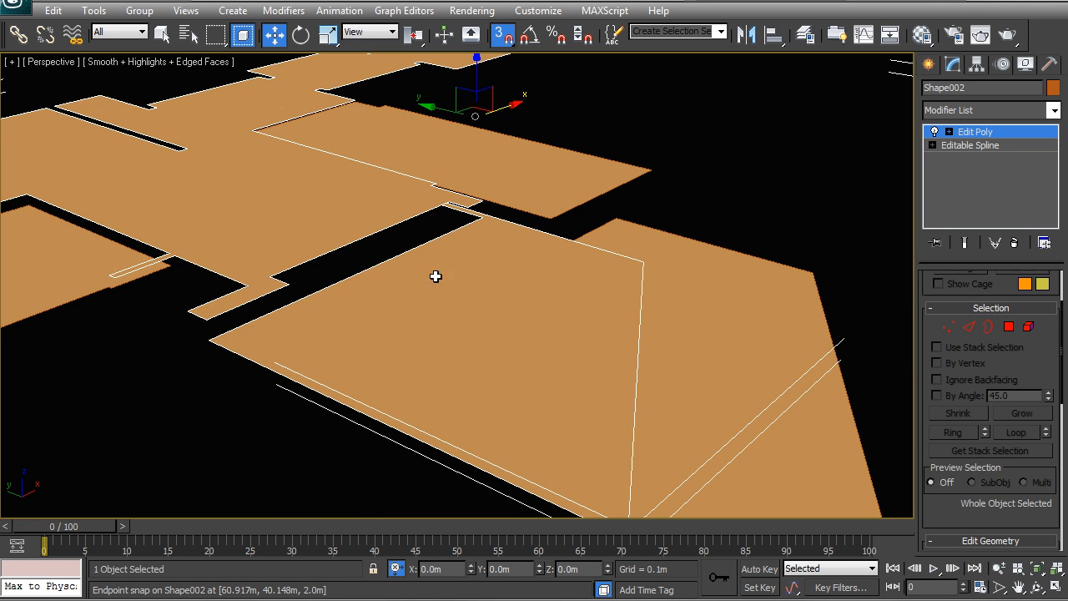
middle_click_drag(224, 262, 579, 297, "alt")
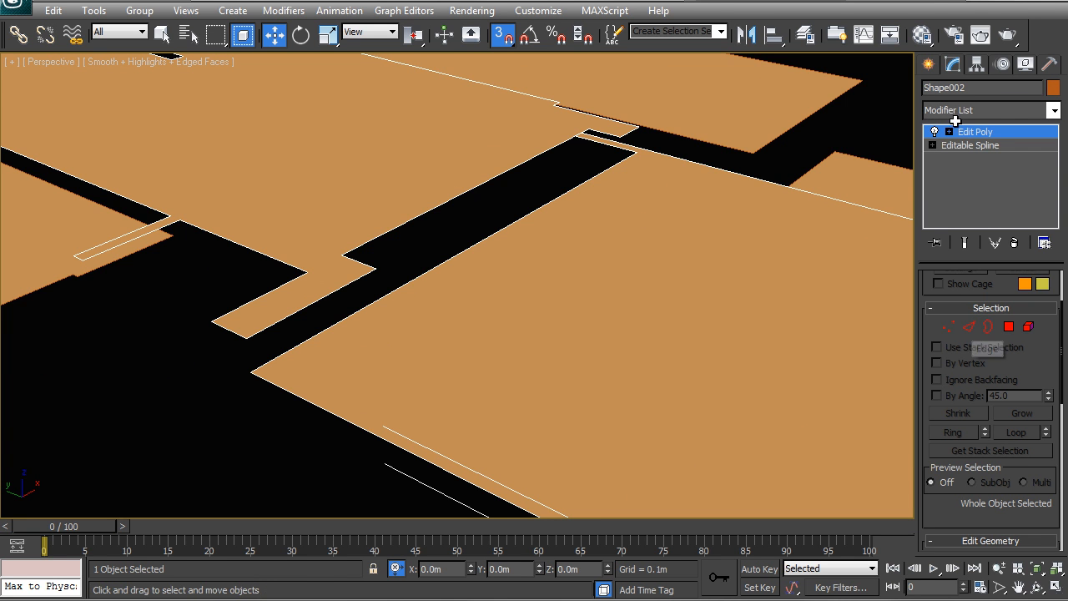
- Start edge editing on Shape002 and select the first four edges of the upper slab's border facing the lower slab
left_click(970, 327)
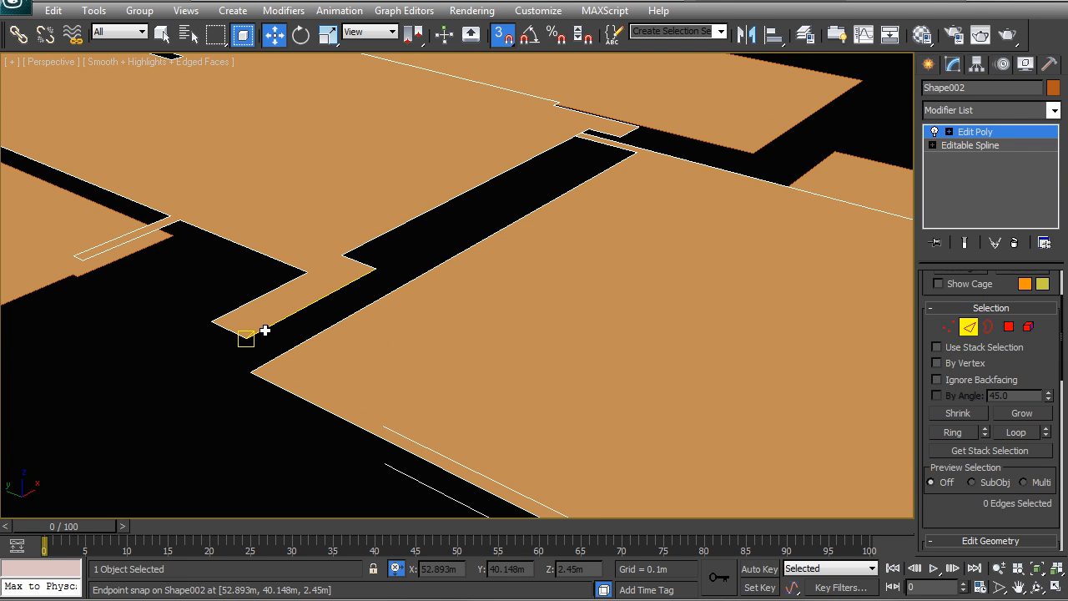
left_click(374, 240)
middle_click_drag(508, 236, 540, 204, "alt")
left_click(541, 205, "ctrl")
left_click(573, 207, "ctrl")
middle_click_drag(539, 262, 481, 332, "alt")
left_click(551, 217, "ctrl")
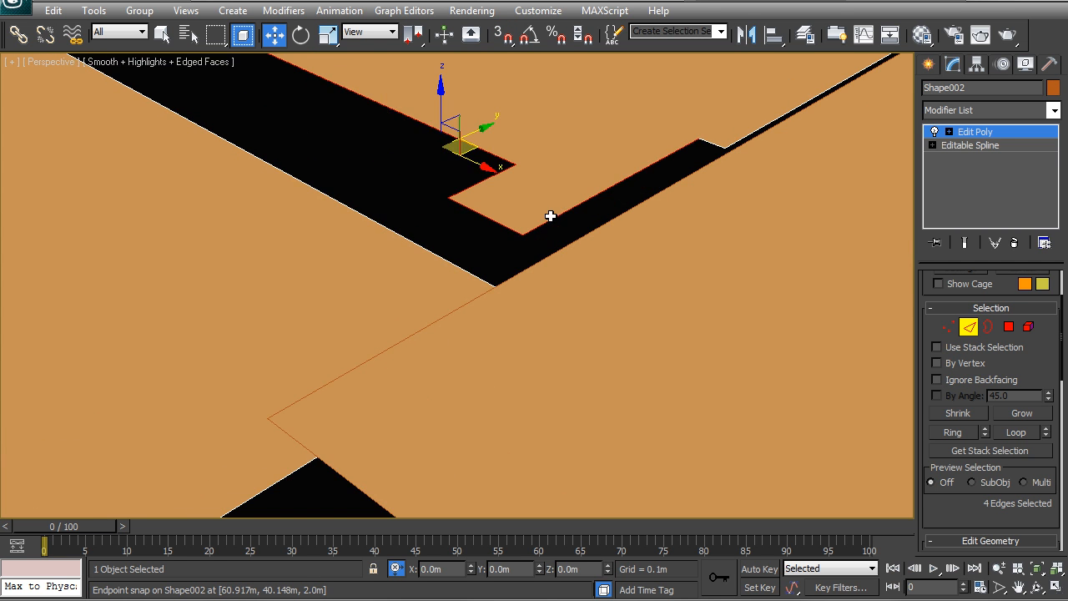
- Add three more border edges to the selection, along the two sides facing the adjacent separate slab
middle_click_drag(651, 218, 510, 296, "alt")
left_click(554, 233, "ctrl")
left_click(573, 231, "ctrl")
scroll(684, 214, "down", 5)
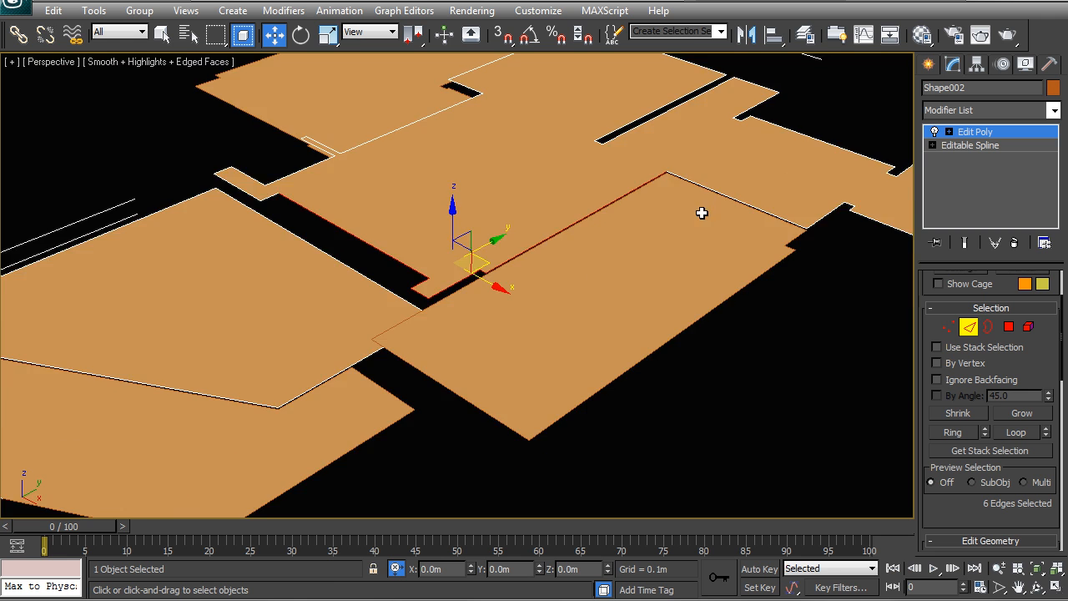
middle_click_drag(701, 211, 509, 324)
scroll(509, 325, "up", 4)
left_click(564, 279, "ctrl")
- Add the two remaining border edges at the far end projection, facing the lower slab, to the selection
scroll(564, 280, "down", 4)
middle_click_drag(334, 333, 565, 220, "alt")
middle_click_drag(367, 251, 451, 277, "alt")
middle_click_drag(417, 351, 442, 253)
scroll(442, 253, "up", 3)
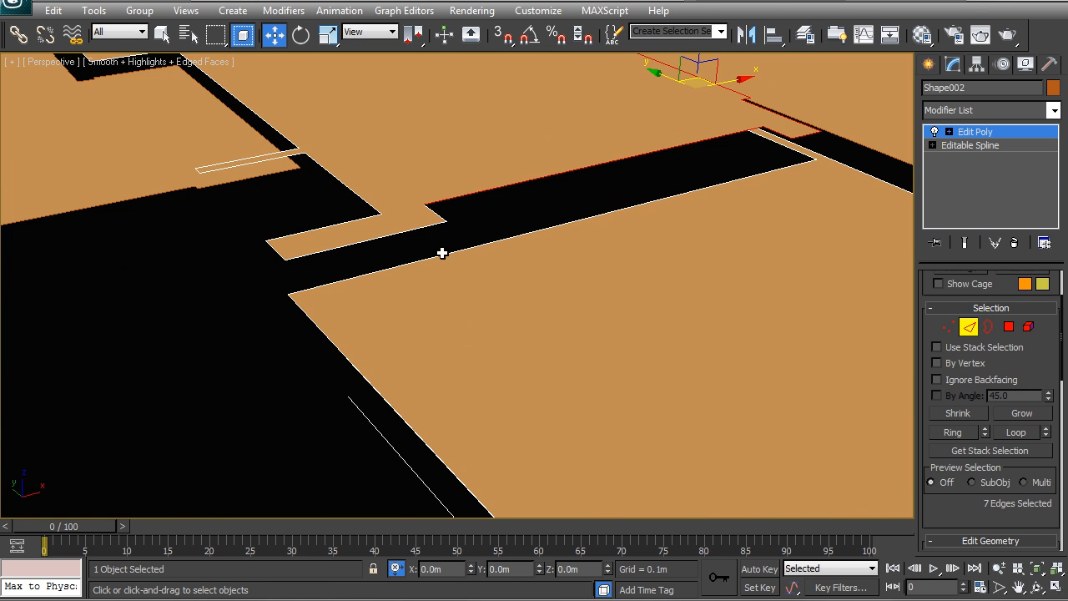
left_click(434, 218, "ctrl")
left_click(429, 227, "ctrl")
- Check the selected edge run along the upper slab's border and lock the selection
middle_click_drag(482, 310, 409, 334)
middle_click_drag(662, 212, 372, 302)
scroll(481, 308, "up", 4)
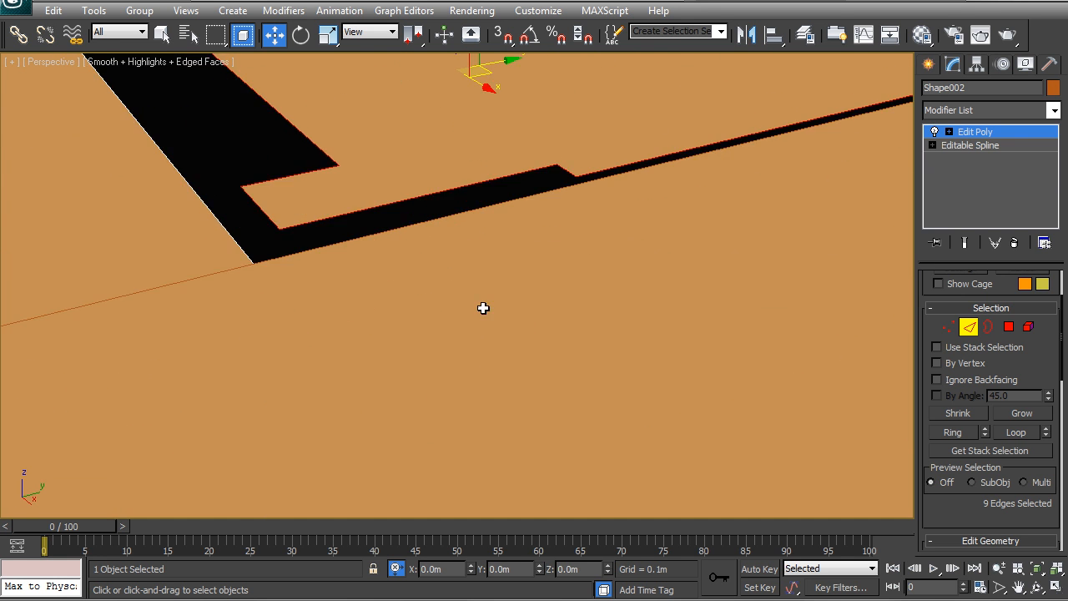
middle_click_drag(859, 185, 616, 246)
scroll(370, 319, "down", 5)
middle_click_drag(393, 303, 698, 315, "alt")
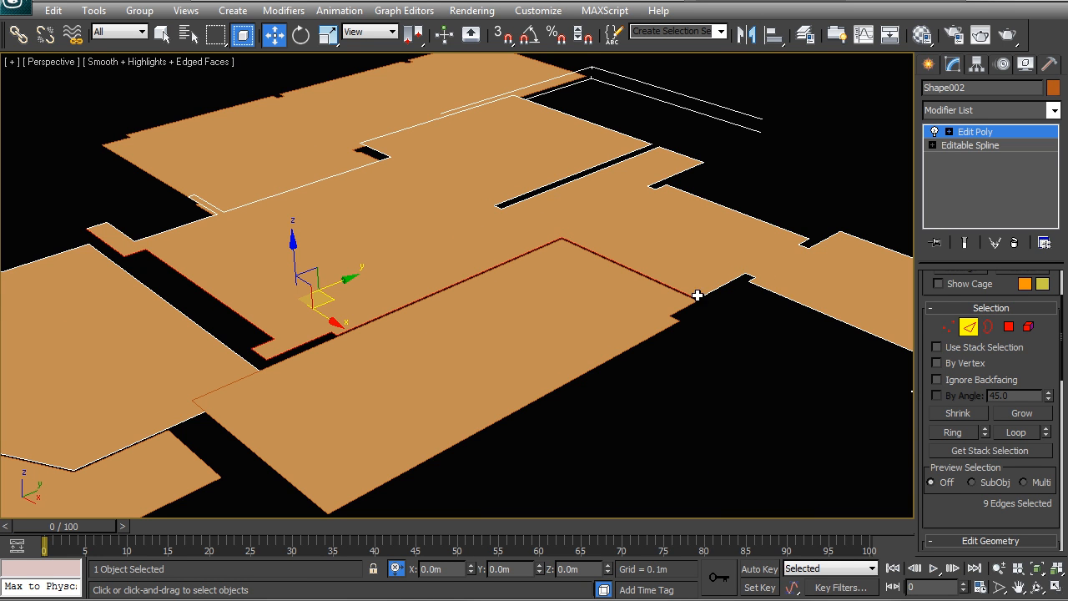
middle_click_drag(489, 294, 506, 297, "alt")
middle_click_drag(301, 283, 301, 240)
middle_click_drag(345, 272, 334, 272, "alt")
middle_click_drag(439, 274, 403, 296)
scroll(413, 296, "up", 4)
middle_click_drag(612, 235, 558, 310)
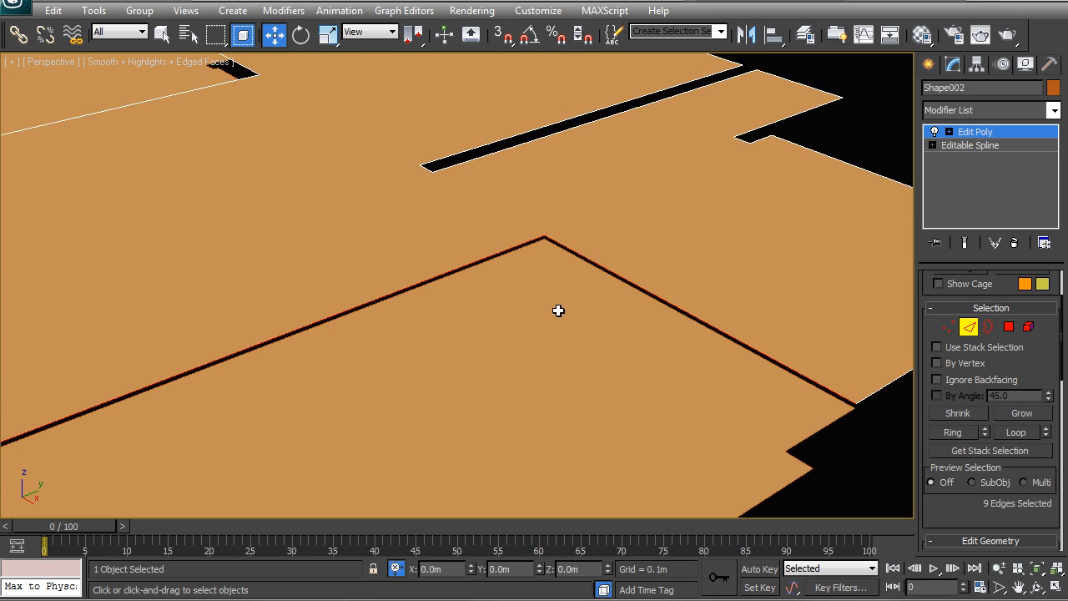
scroll(559, 309, "up", 4)
middle_click_drag(614, 233, 539, 272)
scroll(539, 272, "up", 2)
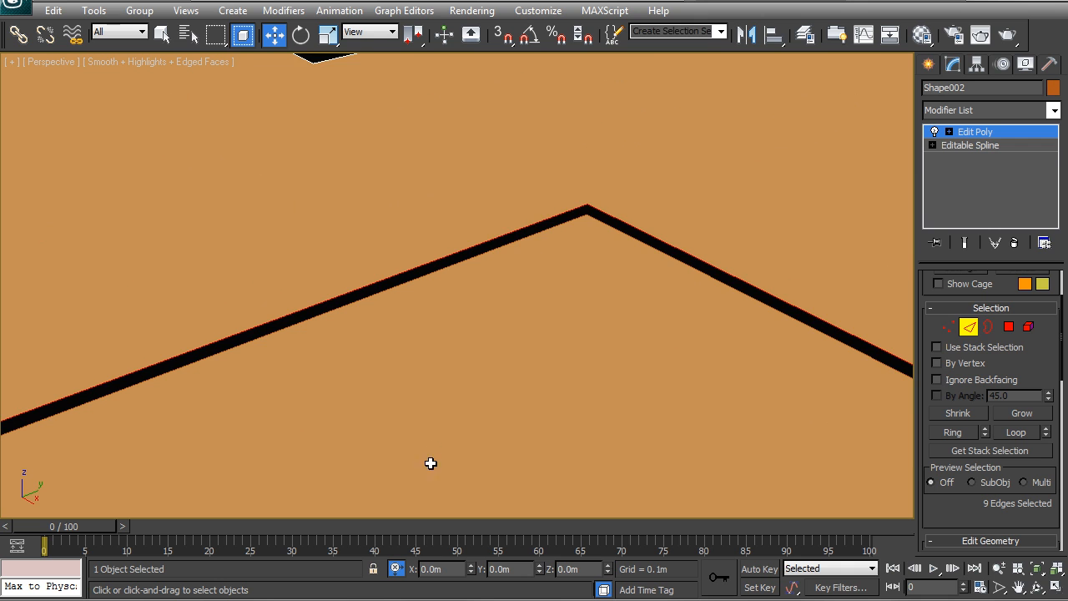
middle_click_drag(606, 283, 505, 319)
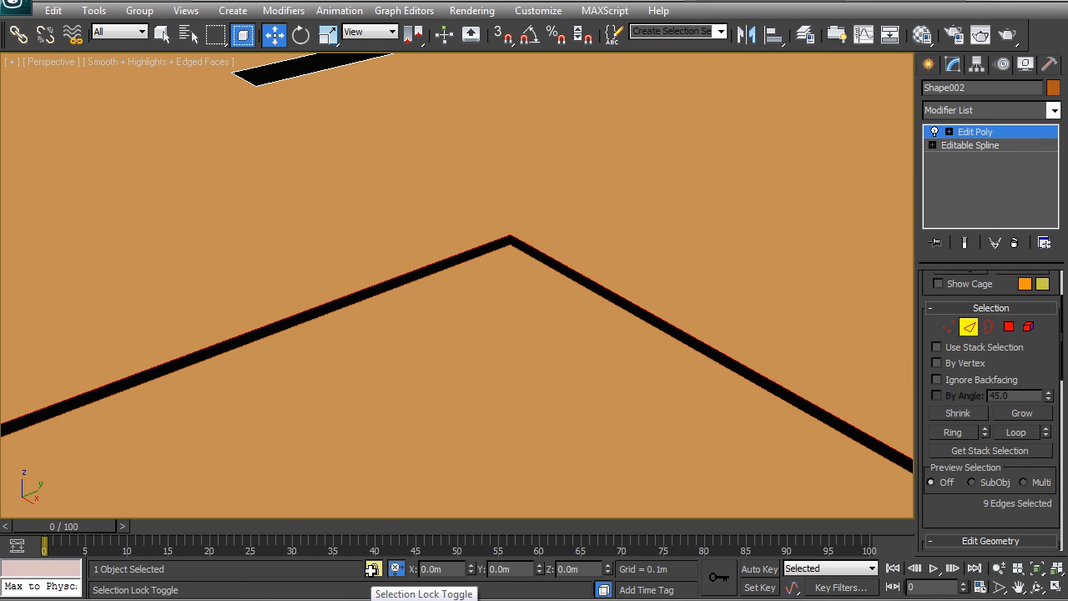
- Turn on 3D snapping and extrude the nine locked edges down to the level of the adjacent slab's corner
middle_click_drag(531, 258, 469, 318)
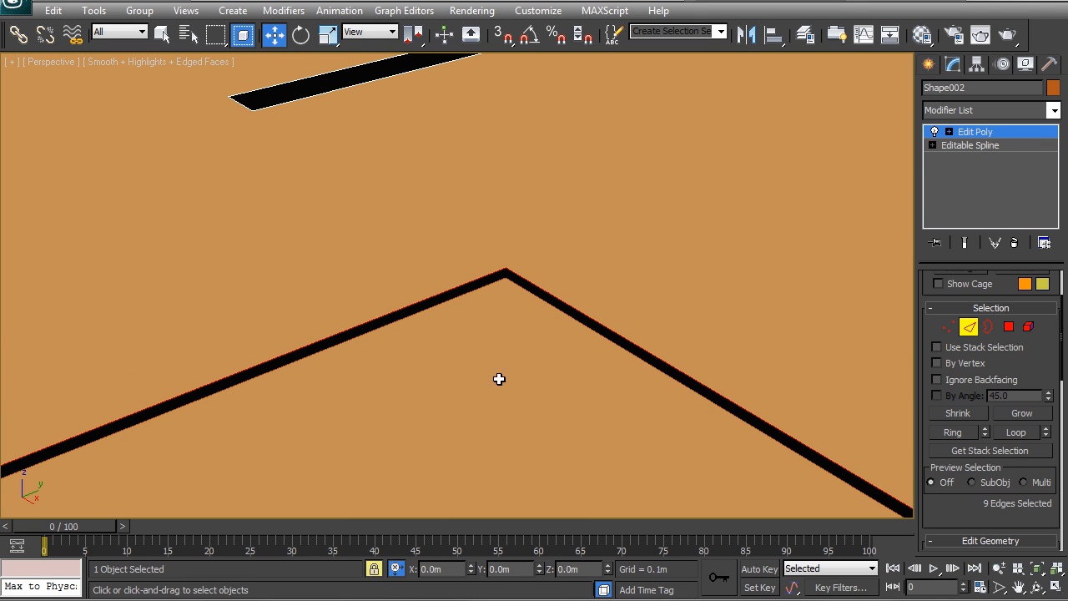
middle_click_drag(499, 379, 510, 343)
scroll(509, 342, "down", 3)
middle_click_drag(402, 371, 504, 282)
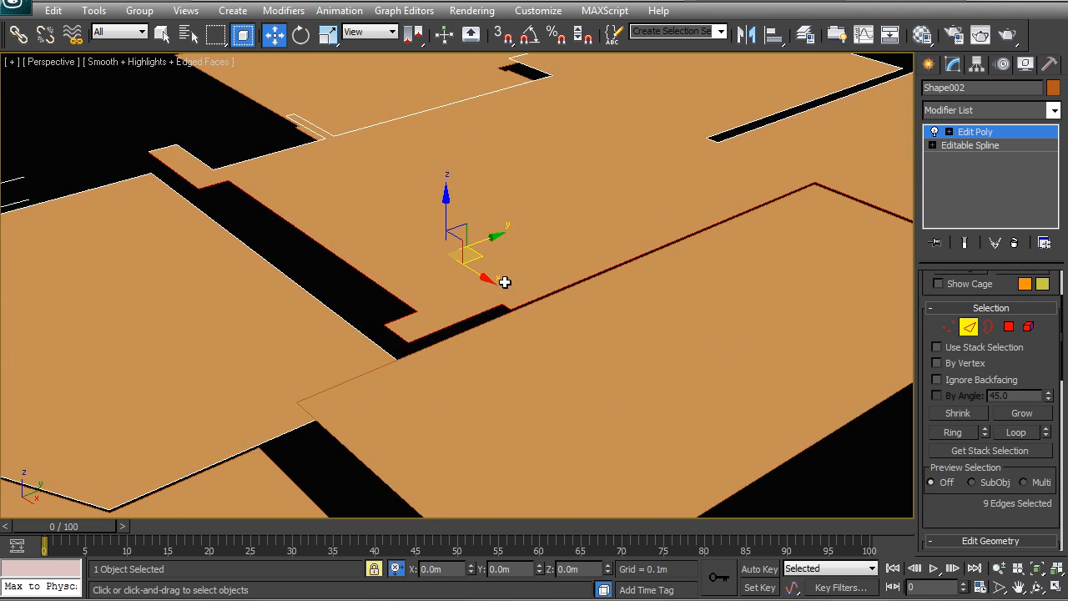
middle_click_drag(589, 277, 420, 296)
scroll(460, 302, "up", 2)
middle_click_drag(547, 286, 490, 311)
scroll(516, 262, "up", 2)
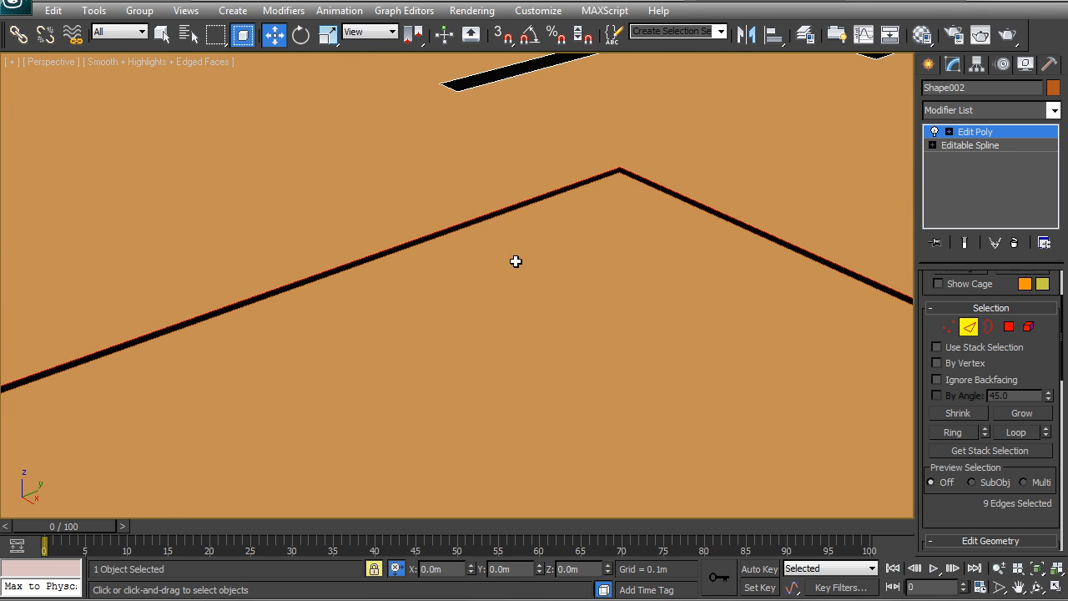
middle_click_drag(594, 216, 522, 209)
left_click(502, 34)
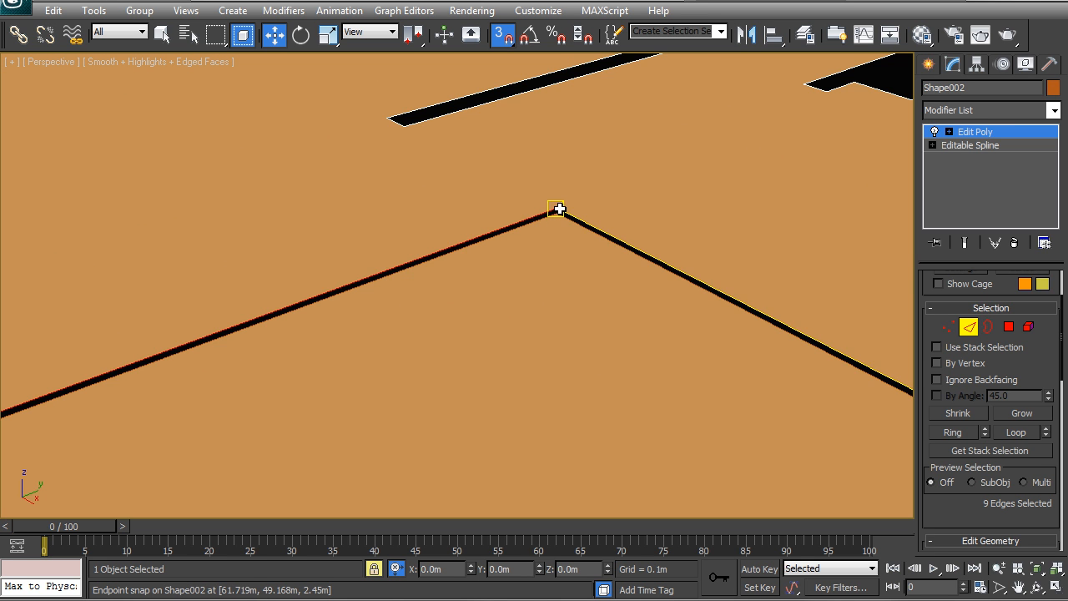
scroll(495, 313, "down", 4)
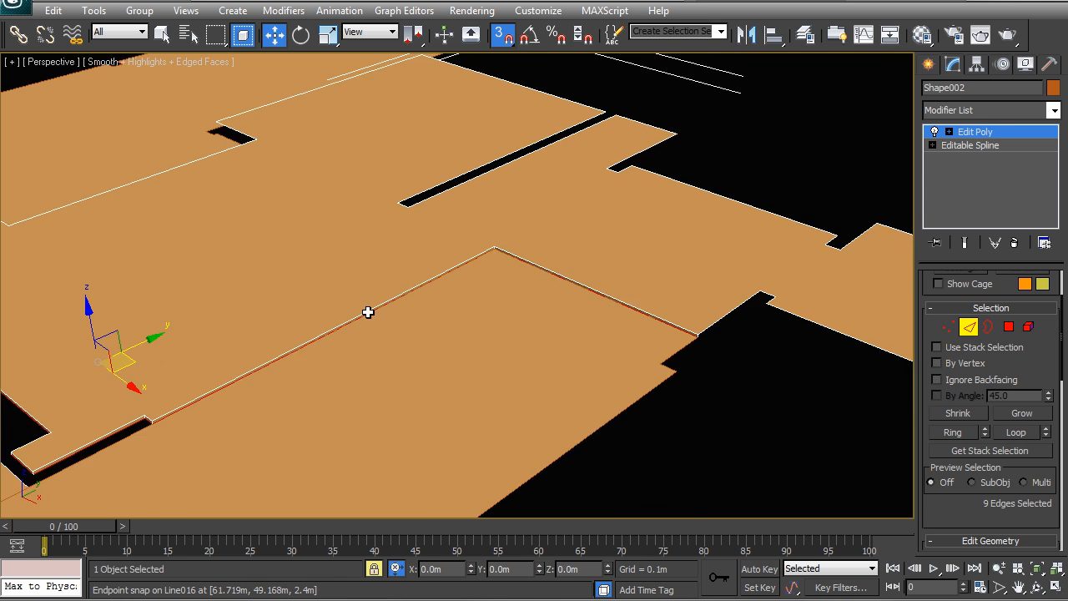
- Unlock the selection and, in wireframe display, deselect the two long edges bordering the adjacent separate slab
middle_click_drag(367, 312, 591, 202)
scroll(591, 202, "up", 3)
middle_click_drag(484, 267, 628, 155, "alt")
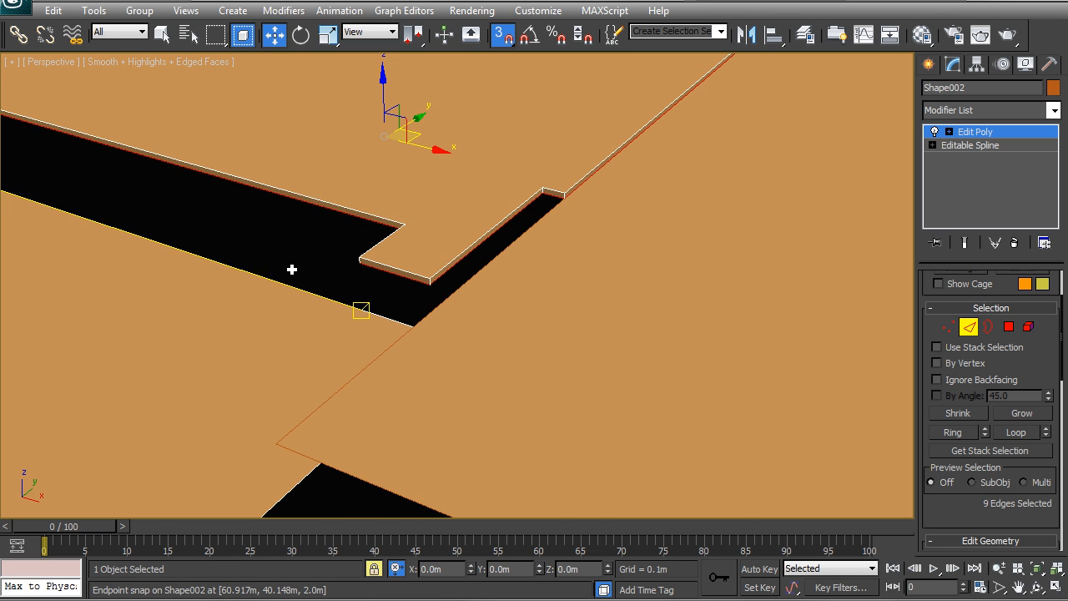
middle_click_drag(291, 270, 391, 274)
key("F3")
key("F3")
middle_click_drag(573, 302, 471, 322, "alt")
key("space")
key("F3")
middle_click_drag(672, 132, 471, 281)
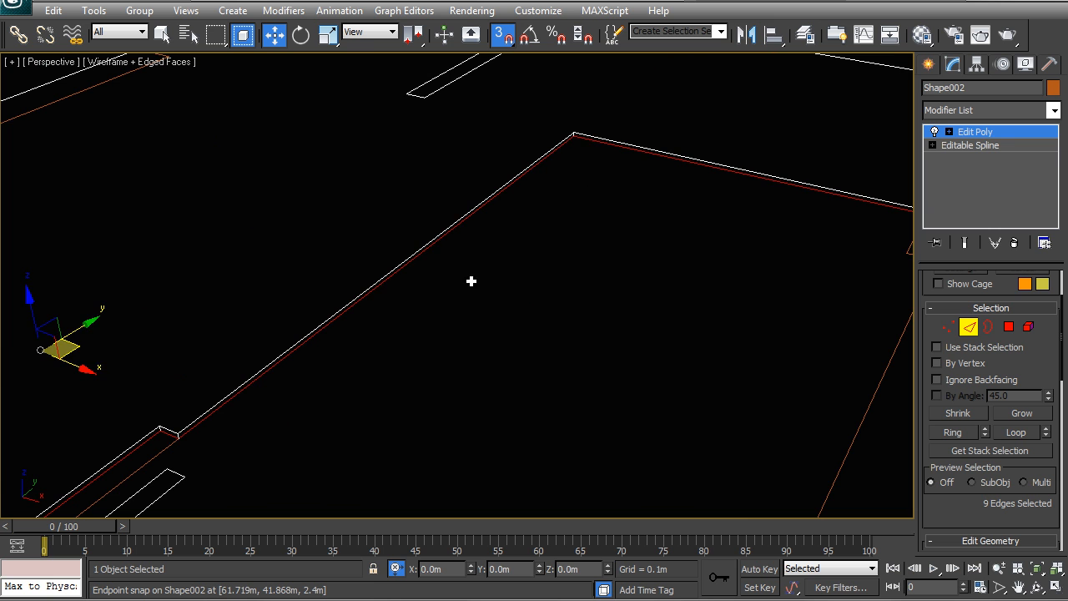
left_click_drag(533, 132, 532, 132, "alt")
middle_click_drag(680, 192, 613, 208)
left_click(558, 158, "alt")
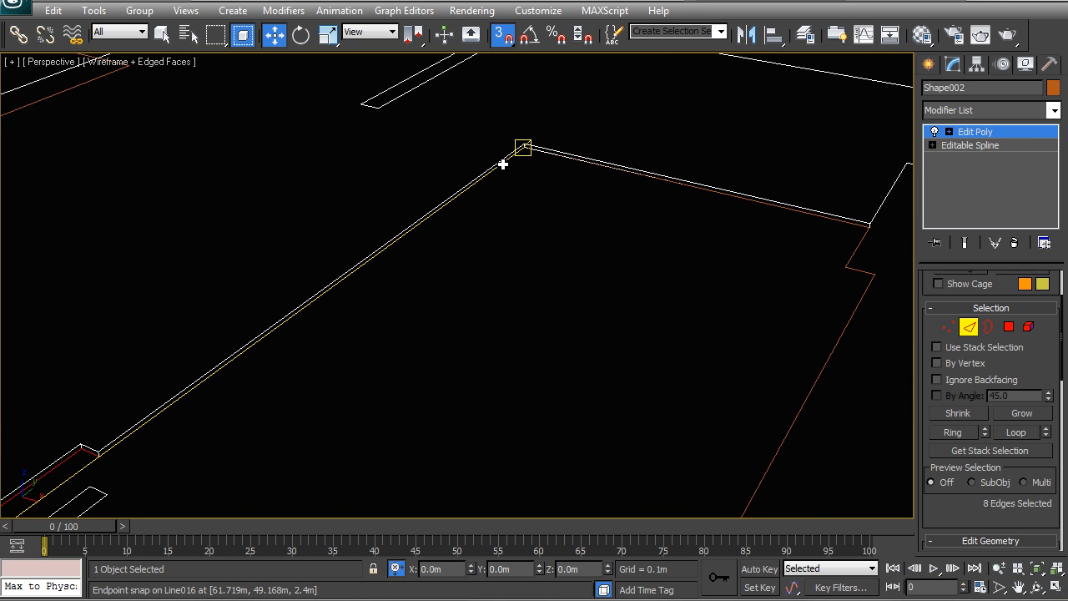
scroll(699, 251, "down", 3)
left_click_drag(586, 340, 368, 185)
- Lock the seven remaining edges, extrude them down to the lower slab of Shape002, and leave edge editing
middle_click_drag(275, 280, 520, 157)
scroll(501, 162, "up", 3)
mouse_move(343, 236)
middle_mouse_down("alt")
mouse_move(495, 313)
mouse_move(443, 293)
mouse_move(453, 303)
middle_mouse_up("alt")
key("F3")
scroll(467, 306, "down", 5)
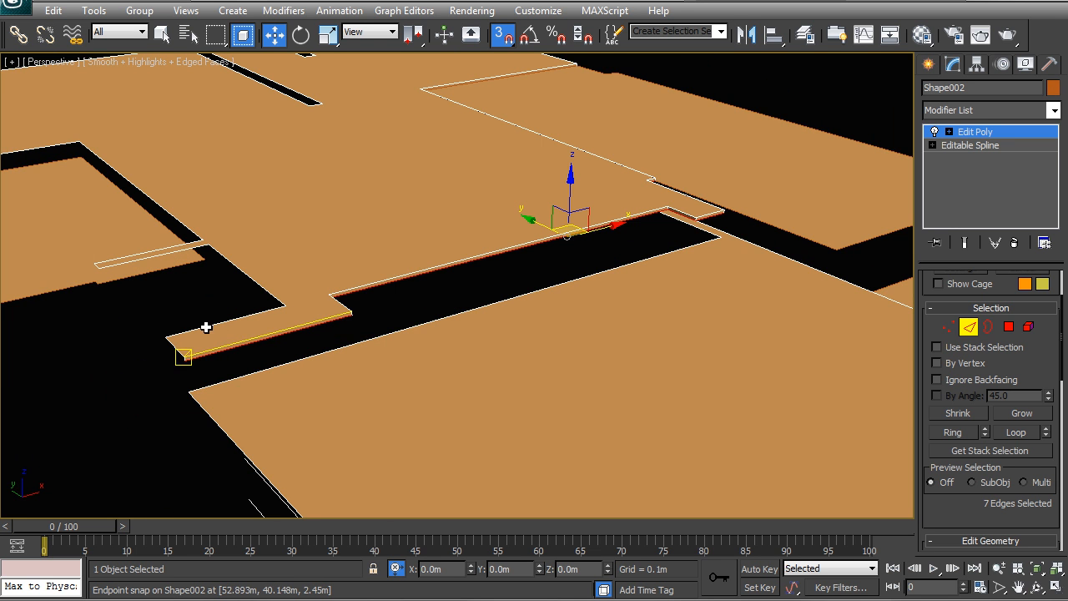
middle_click_drag(558, 286, 681, 357, "alt")
scroll(434, 280, "up", 3)
middle_click_drag(760, 321, 654, 304, "alt")
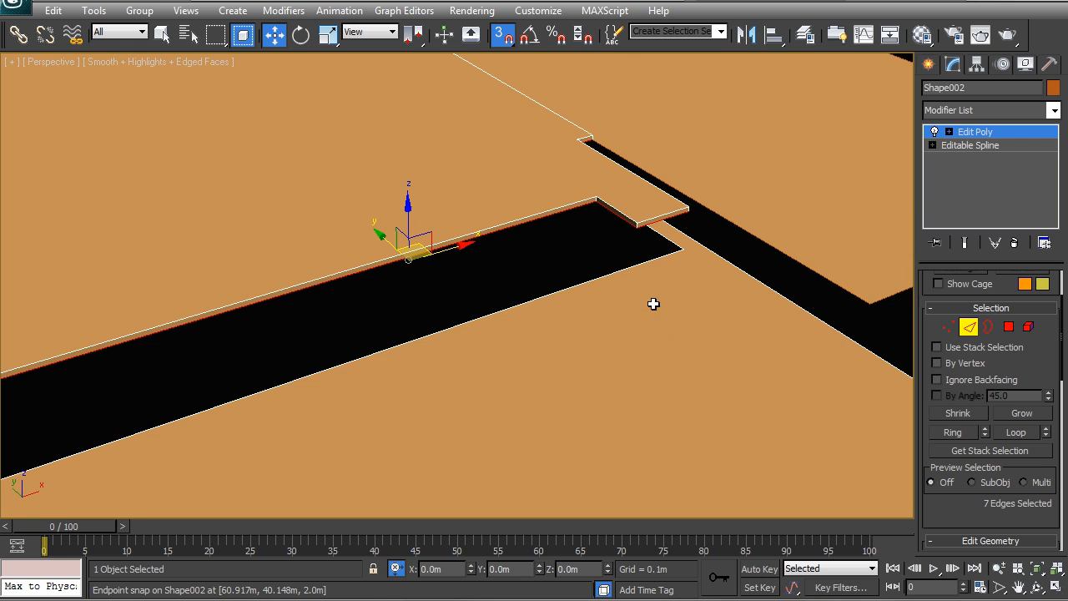
key("space")
left_click_drag(682, 217, 677, 238, "shift")
scroll(492, 289, "down", 3)
mouse_move(406, 291)
middle_mouse_down("alt")
mouse_move(457, 284)
mouse_move(400, 267)
mouse_move(408, 281)
mouse_move(419, 277)
middle_mouse_up("alt")
right_click(419, 276)
left_click(391, 258)
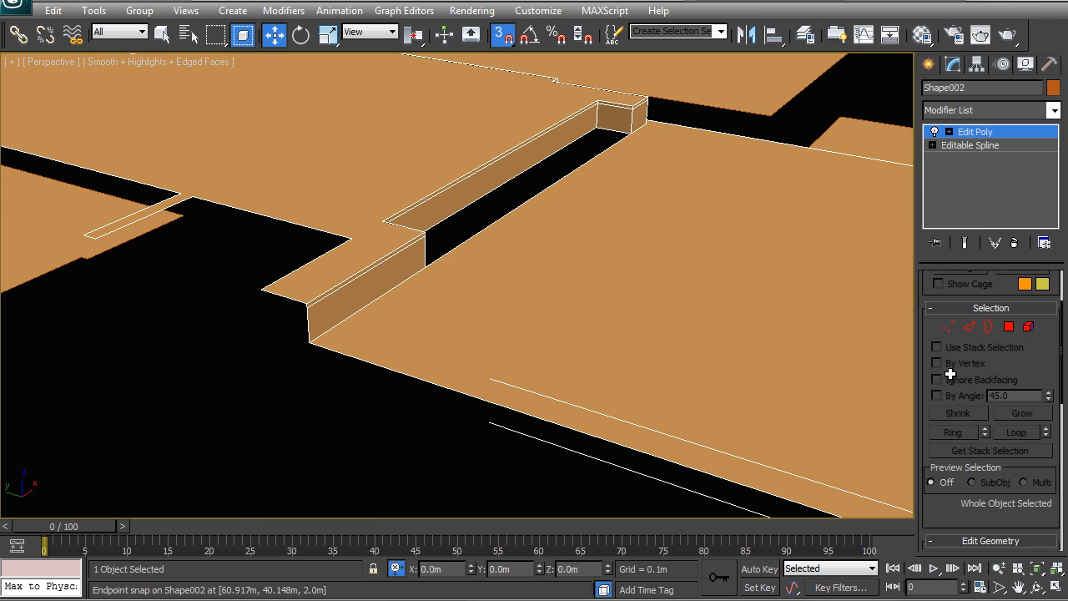
- Bridge the two short bottom edges at opposite ends of the recess to close the gap in its floor
left_click(968, 327)
left_click(519, 161)
middle_click_drag(520, 172, 533, 262, "alt")
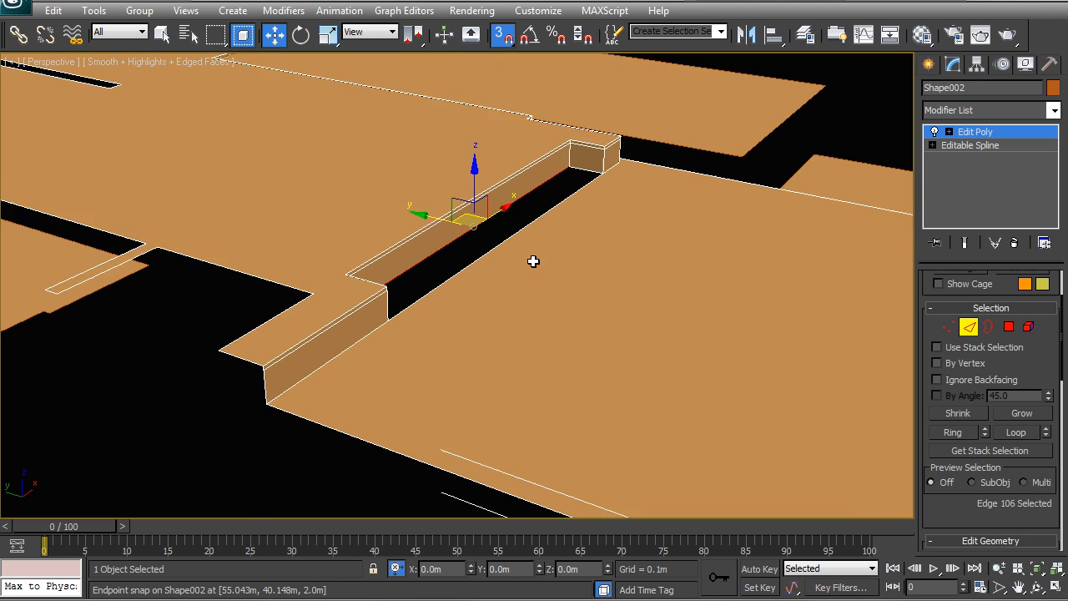
scroll(521, 269, "up", 3)
left_click(572, 137)
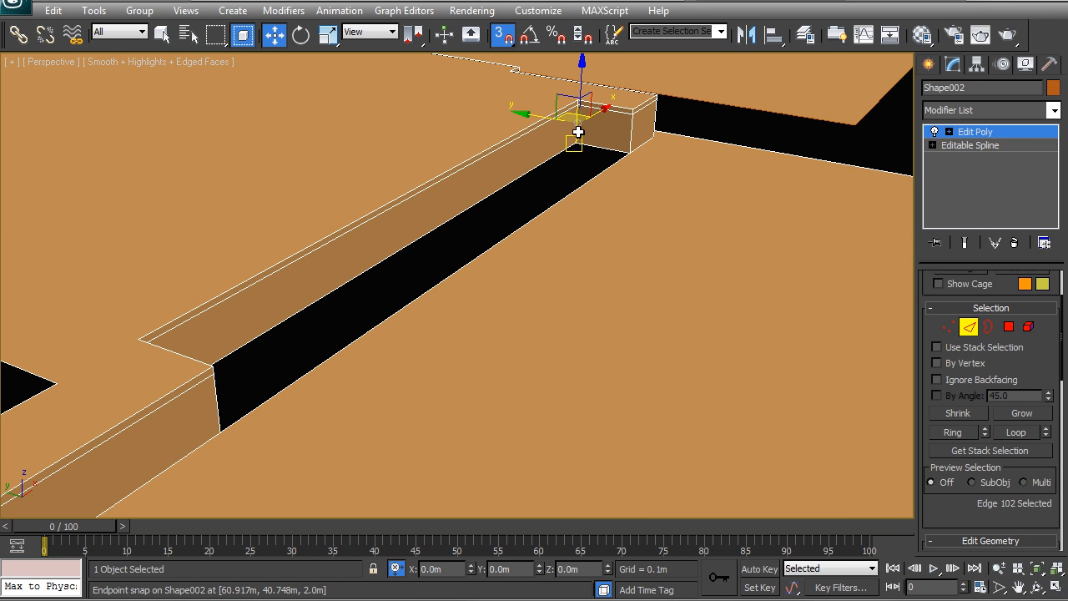
left_click(568, 149)
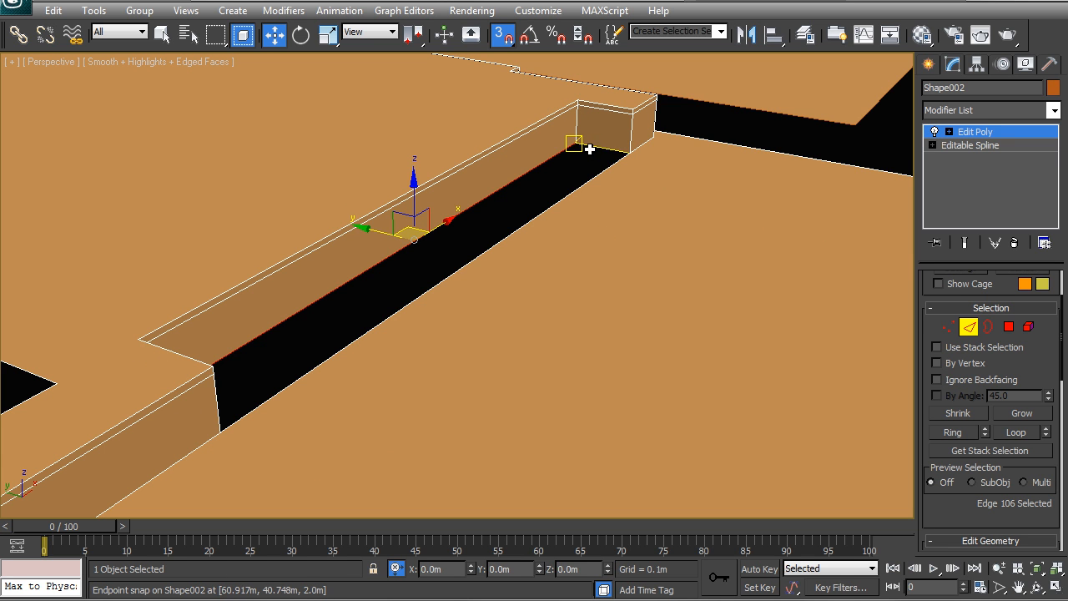
left_click(589, 148)
key("z")
scroll(351, 325, "down", 6)
middle_click_drag(405, 351, 319, 335, "alt")
left_click(459, 266, "ctrl")
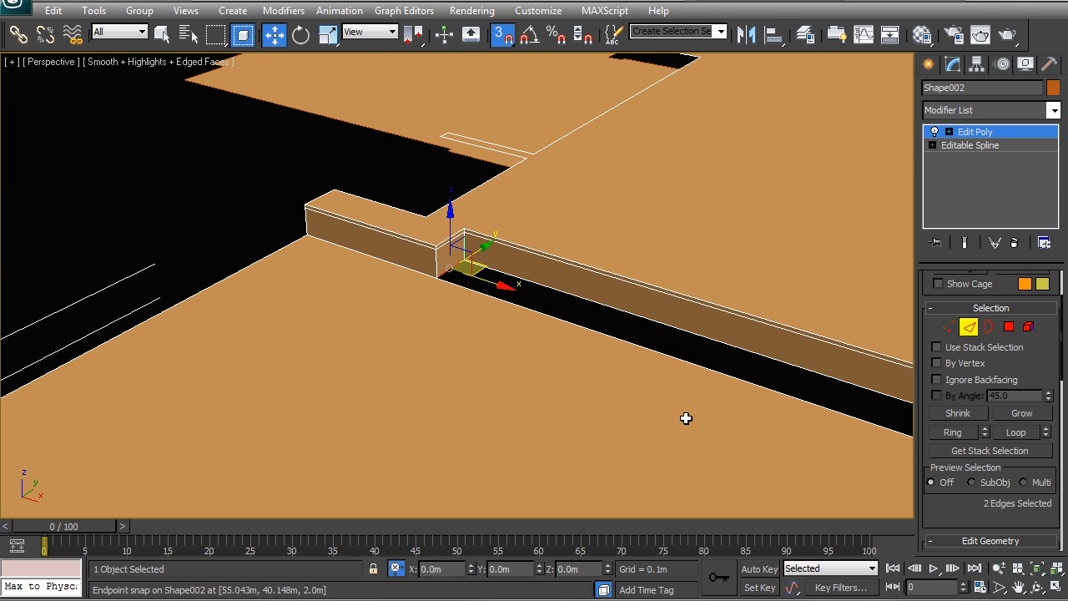
middle_click_drag(613, 393, 313, 312)
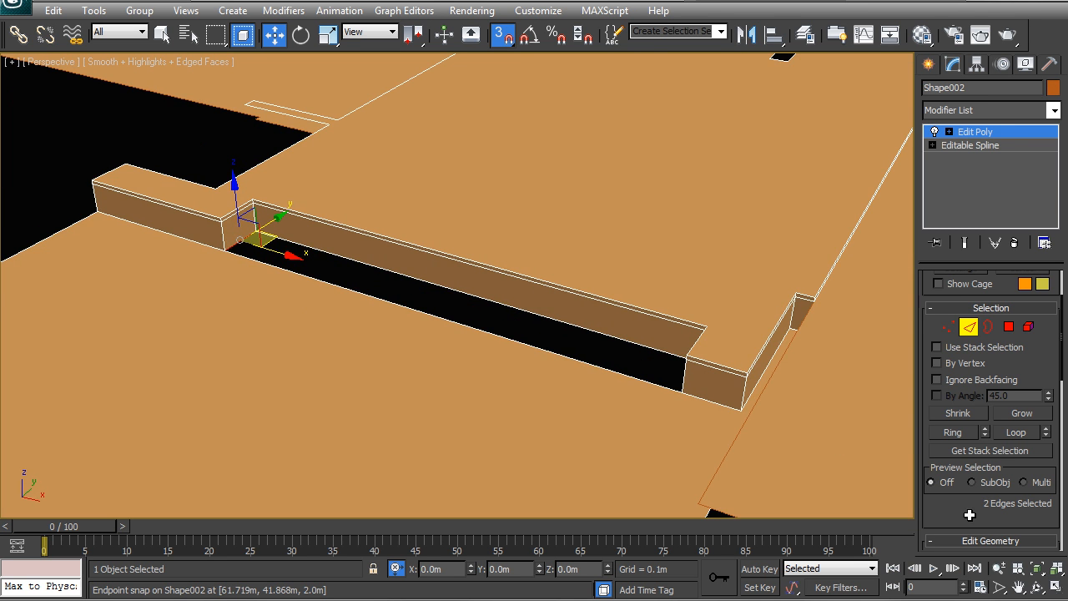
scroll(969, 515, "down", 5)
scroll(1043, 415, "down", 9)
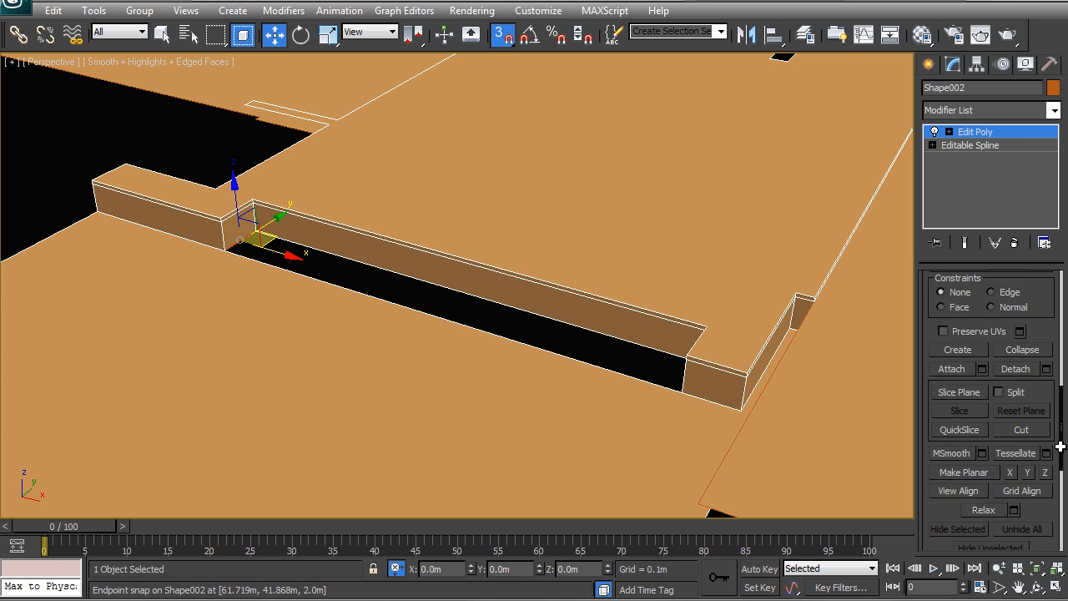
left_click(949, 494)
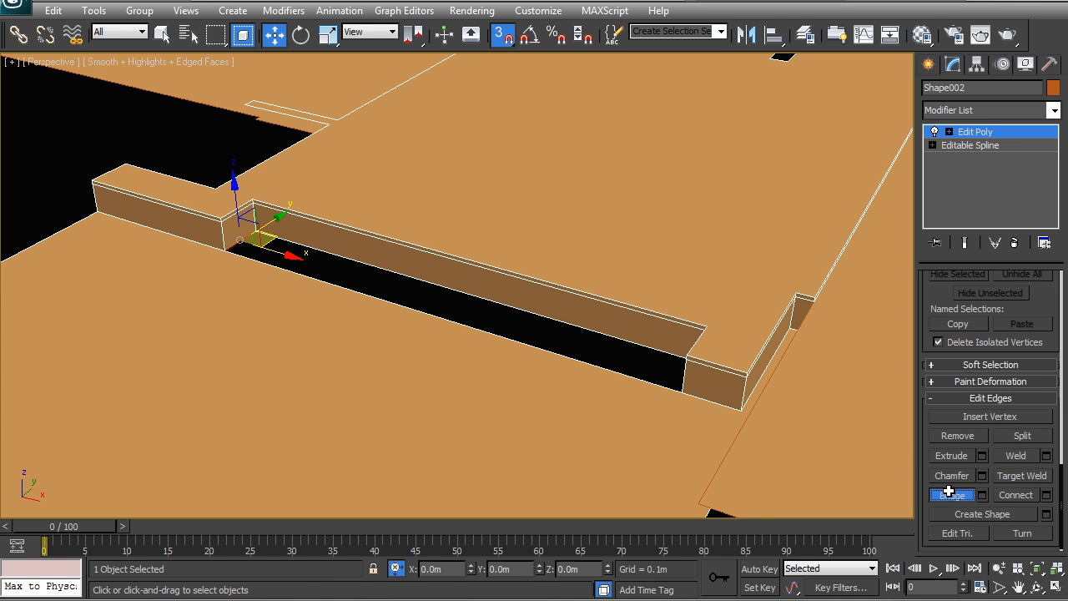
- Extrude the long floor polygon of the recess upward by 0.15 m
middle_click_drag(348, 289, 883, 368, "alt")
middle_click_drag(446, 358, 484, 358)
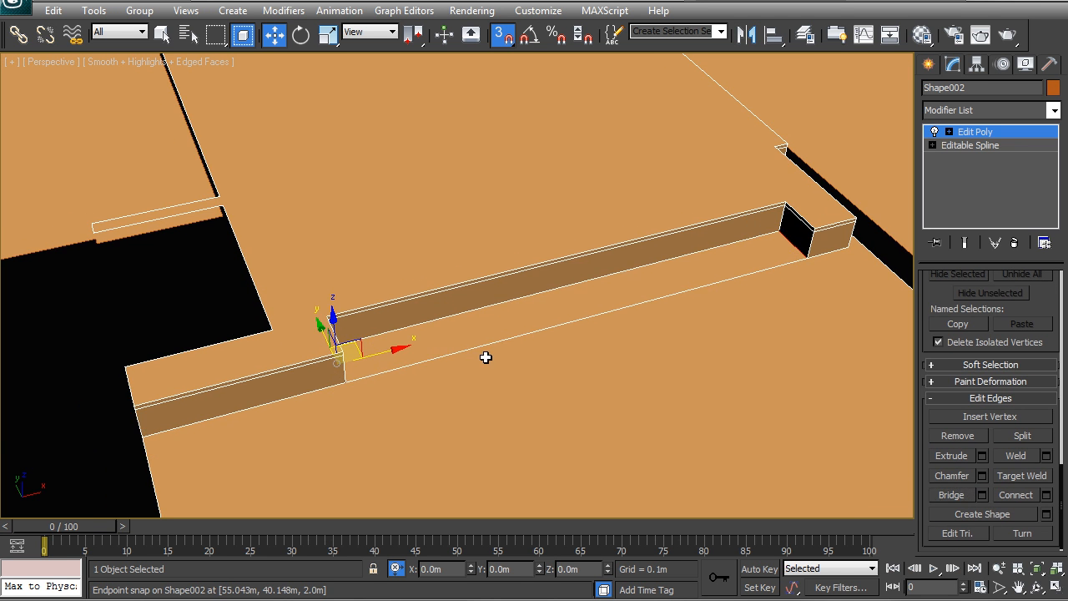
key("4")
left_click(591, 303)
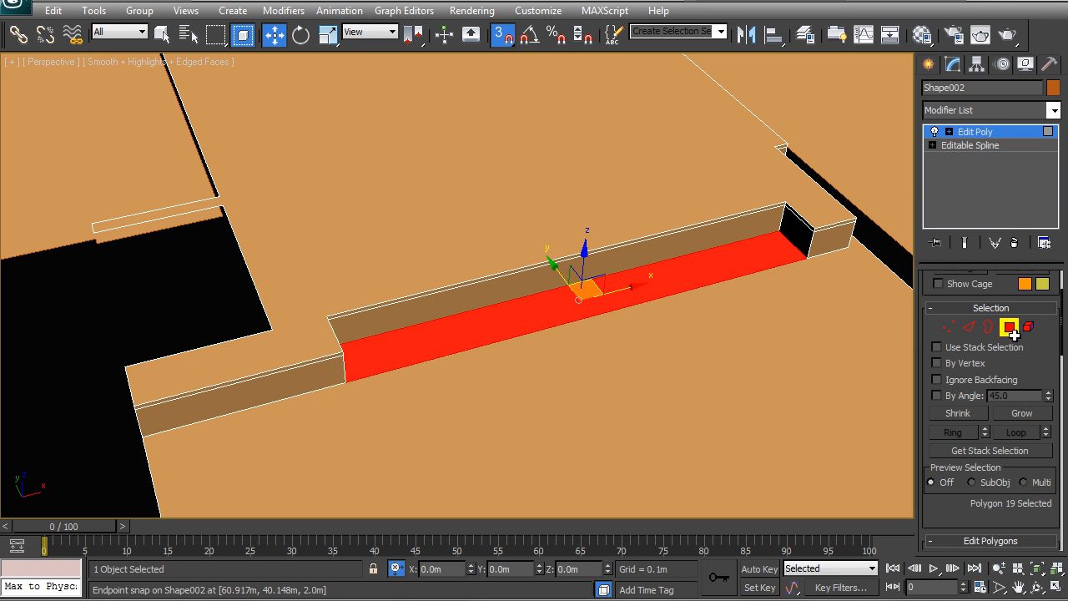
scroll(1041, 359, "down", 5)
left_click(959, 402)
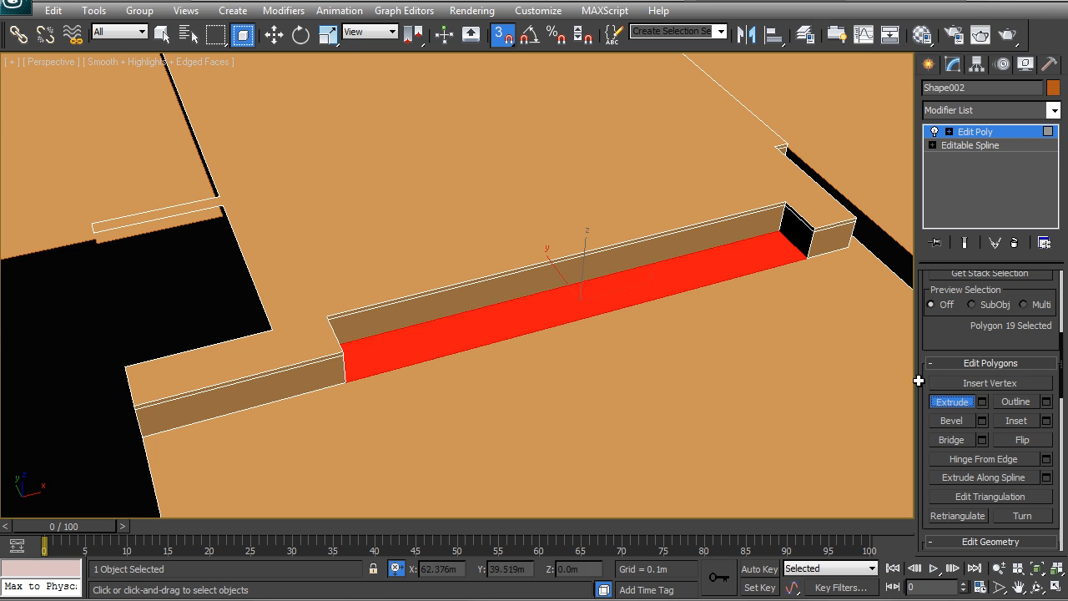
left_click(982, 402)
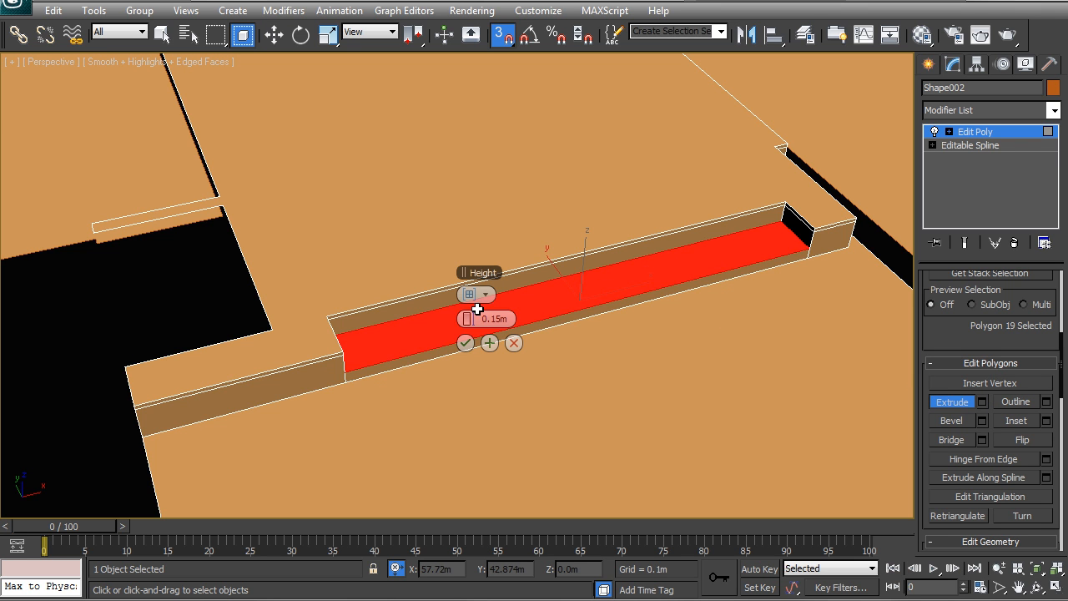
left_click(465, 342)
middle_click_drag(444, 368, 474, 344, "alt")
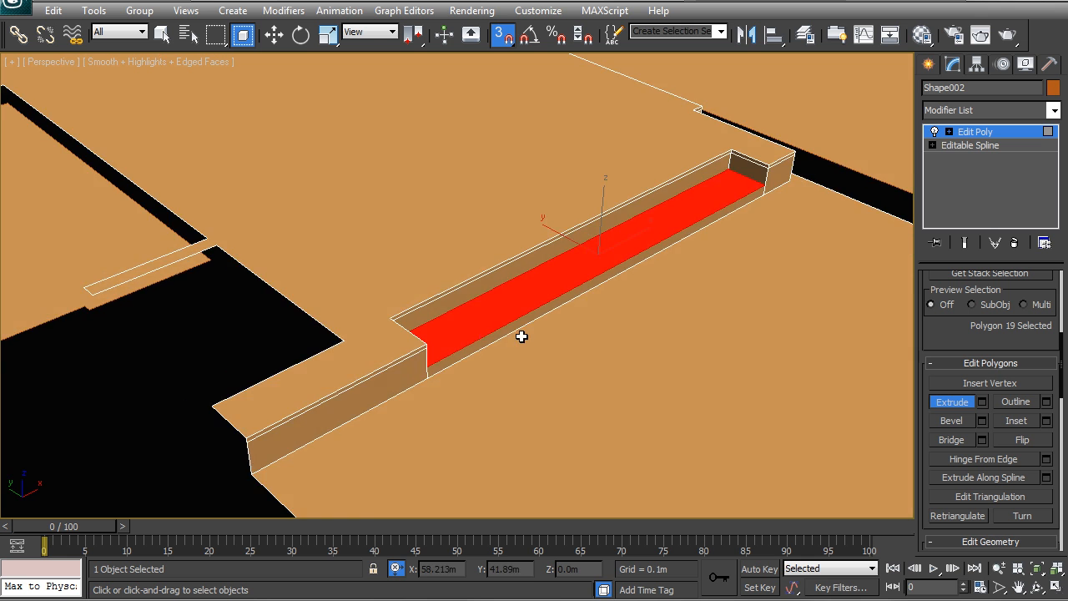
- In wireframe display, delete the hidden end face at the near end of the extruded recess floor
key("F3")
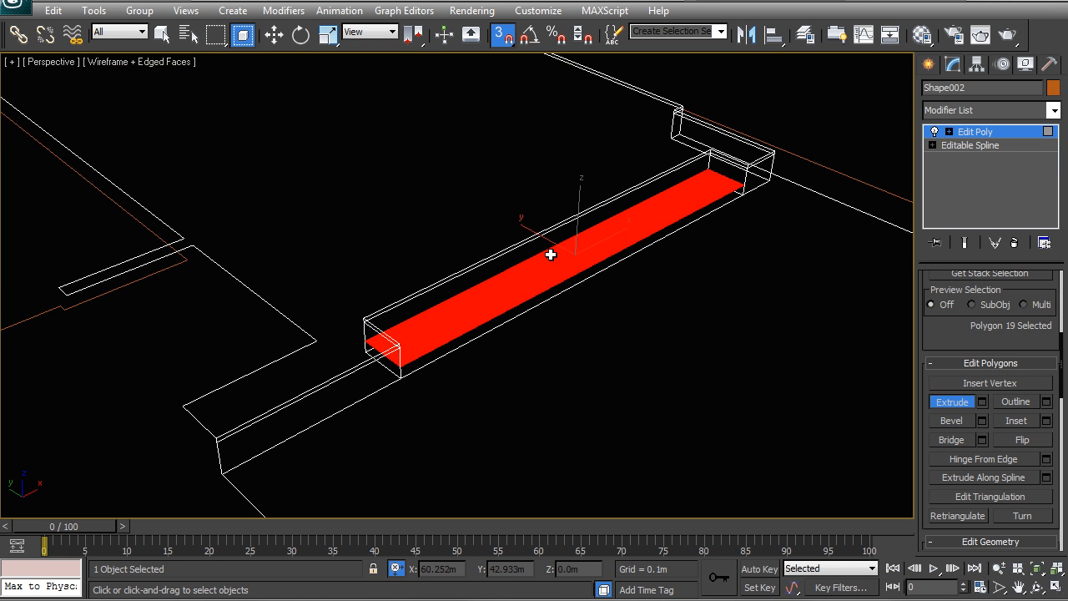
key("w")
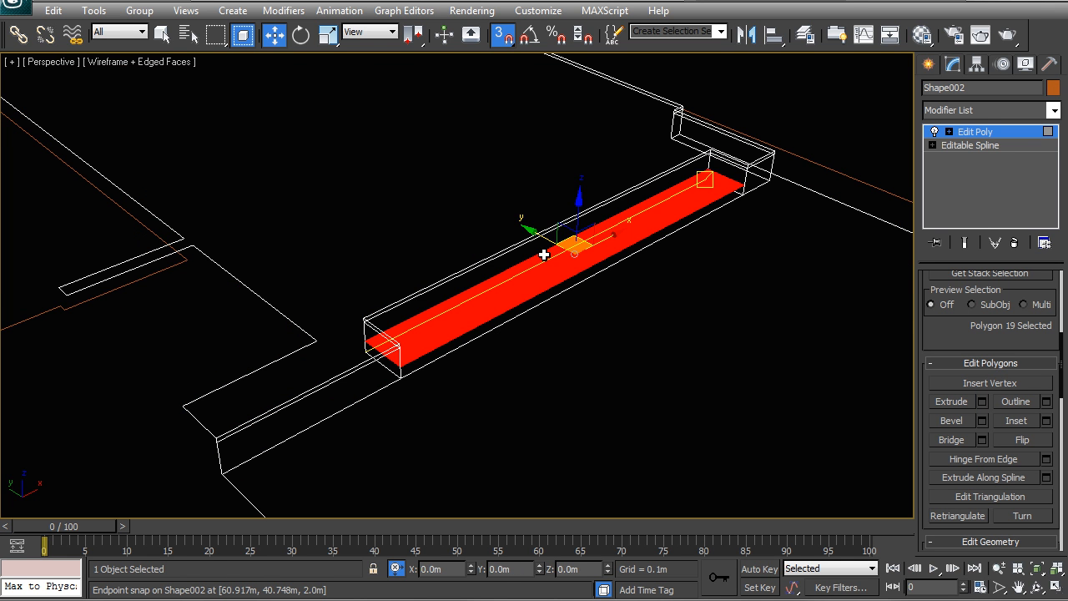
left_click(547, 257)
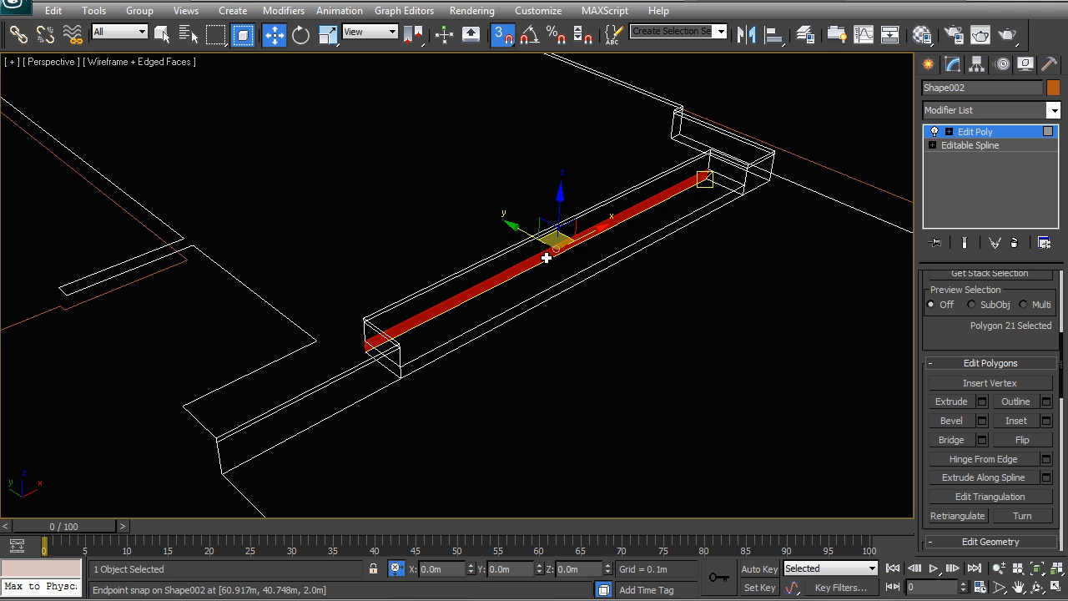
left_click(536, 257)
left_click(394, 370)
left_click(388, 367)
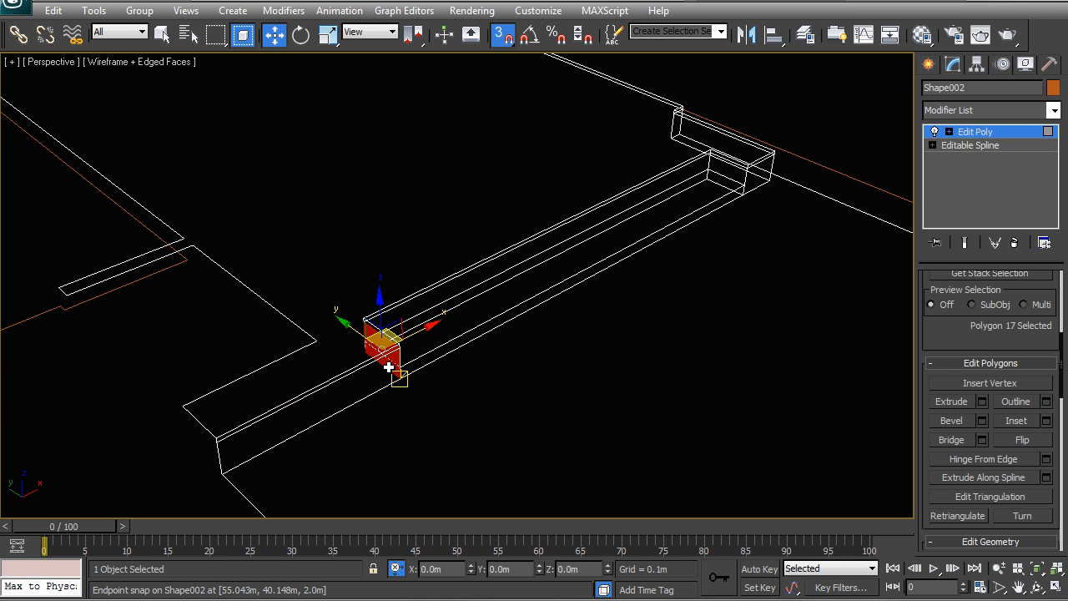
left_click(388, 367)
key("Delete")
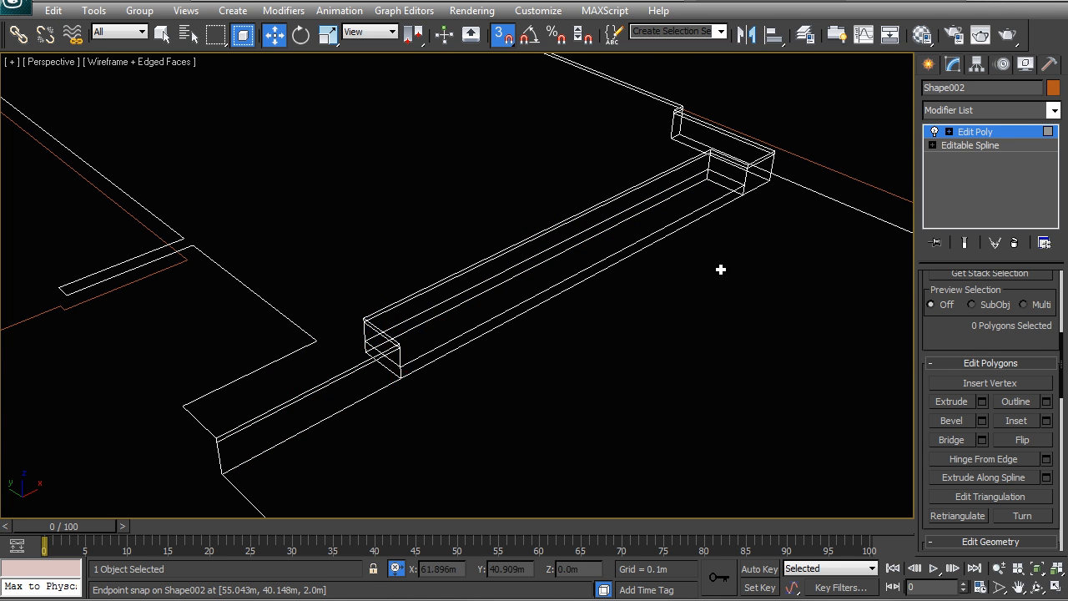
- Delete the end faces at the far end of the extruded recess floor and check the opening in shaded display
scroll(720, 270, "up", 2)
middle_click_drag(720, 270, 485, 325)
left_click(478, 252)
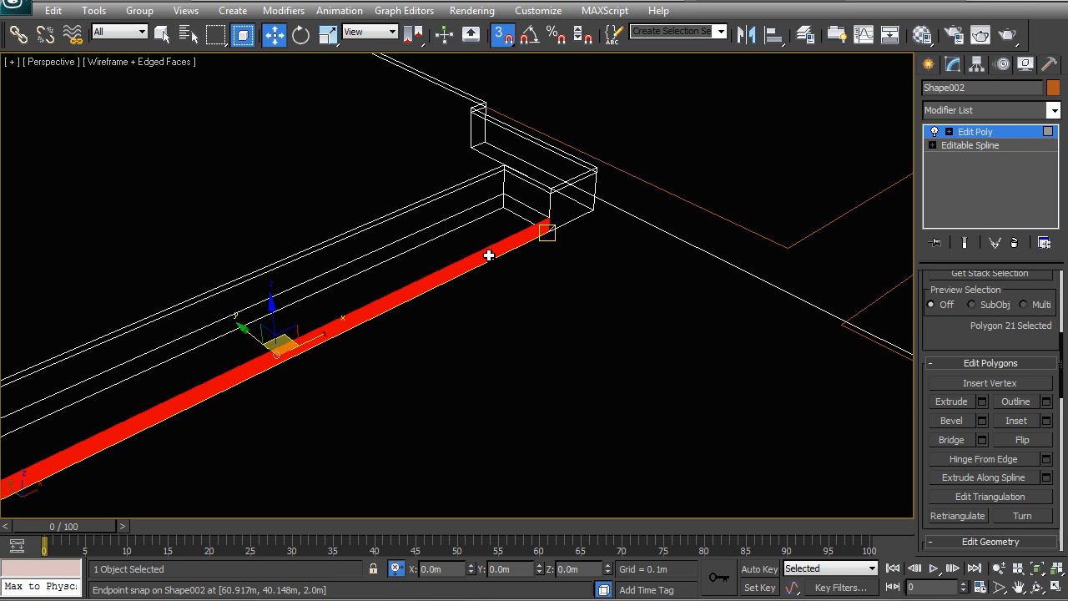
left_click(485, 236)
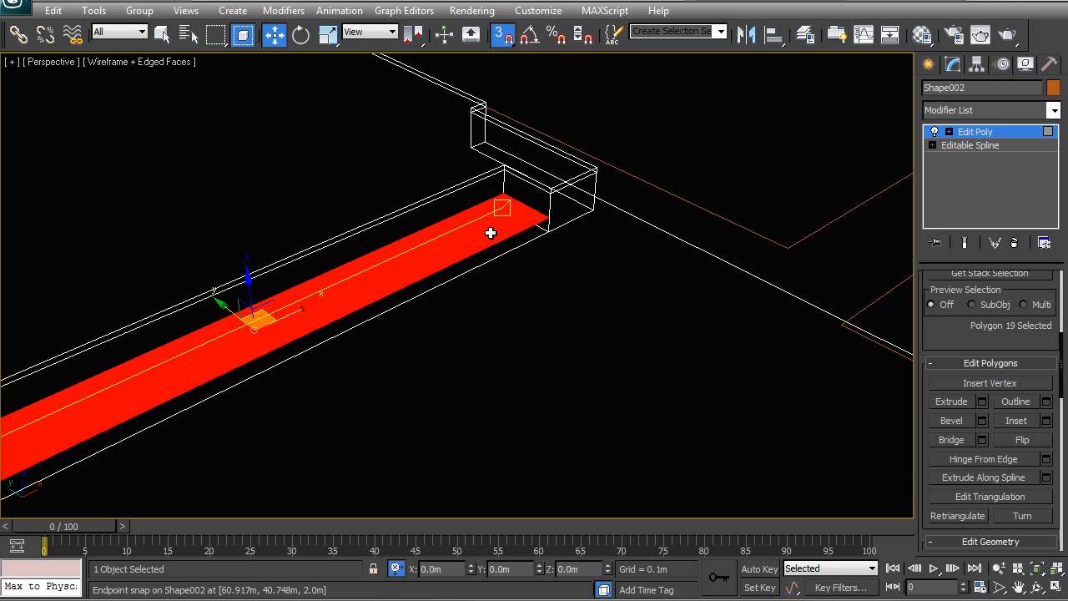
left_click(521, 240)
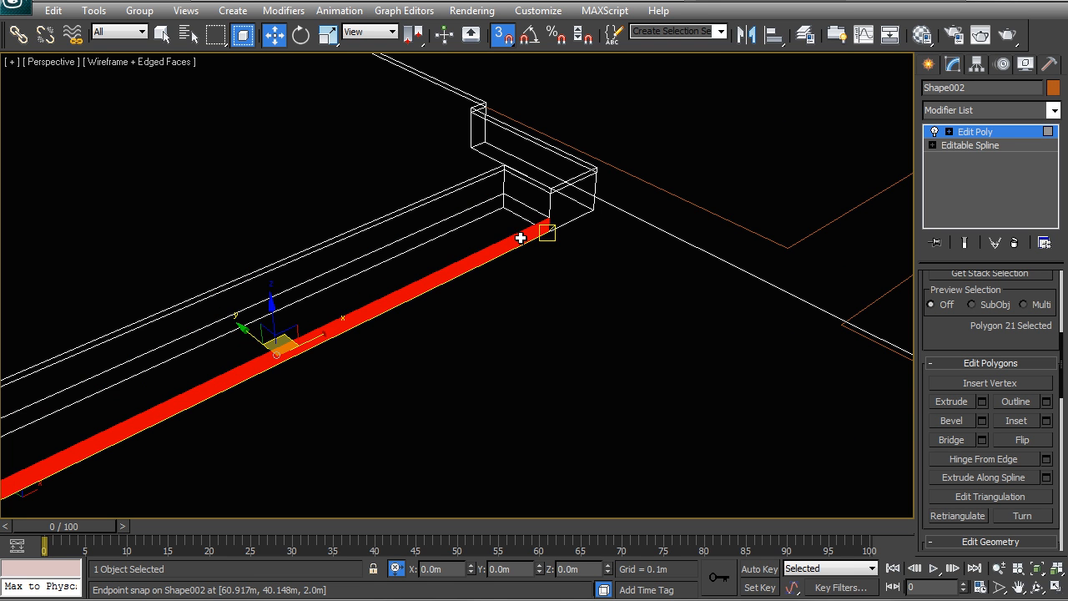
left_click(521, 199)
left_click(525, 211)
left_click(527, 212)
left_click(520, 274)
middle_click_drag(486, 253, 515, 255)
key("F3")
left_click(564, 202)
left_click(565, 227)
left_click(573, 192)
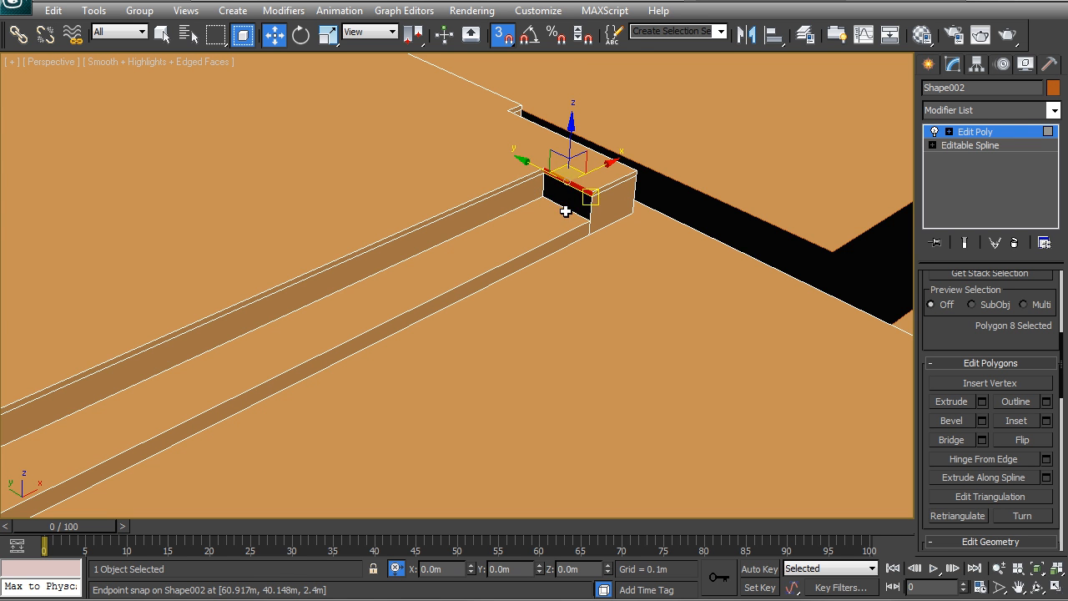
- Delete the long back faces of the recess behind the raised floor
left_click(525, 191)
scroll(436, 261, "down", 3)
middle_click_drag(437, 275, 518, 257)
key("F3")
middle_click_drag(334, 286, 437, 316, "alt")
scroll(343, 312, "up", 3)
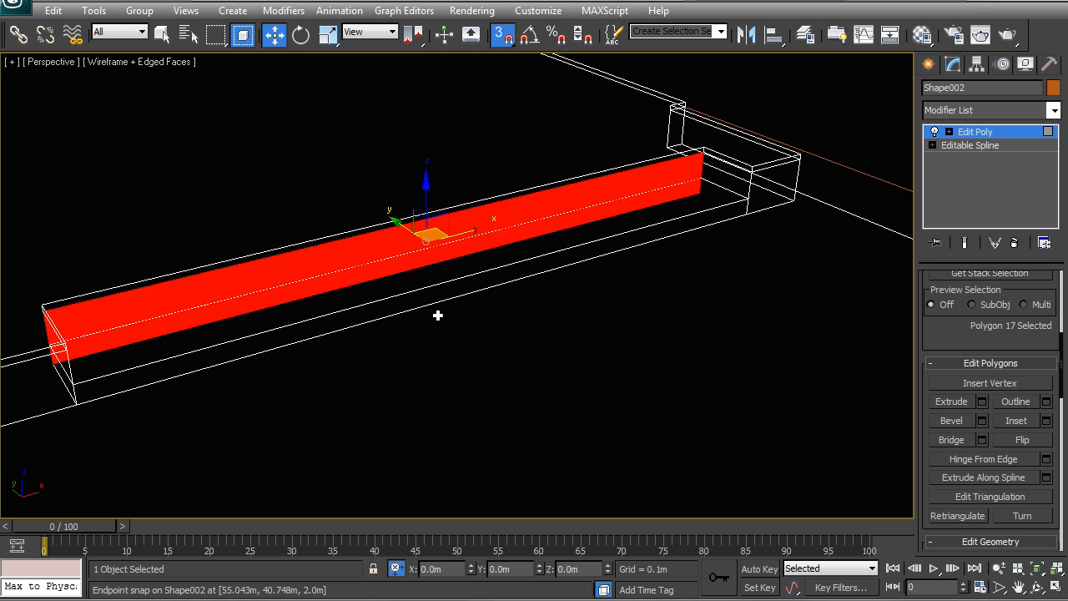
left_click(720, 313)
middle_click_drag(664, 235, 381, 241, "alt")
left_click(148, 170)
key("Delete")
middle_click_drag(288, 238, 322, 248)
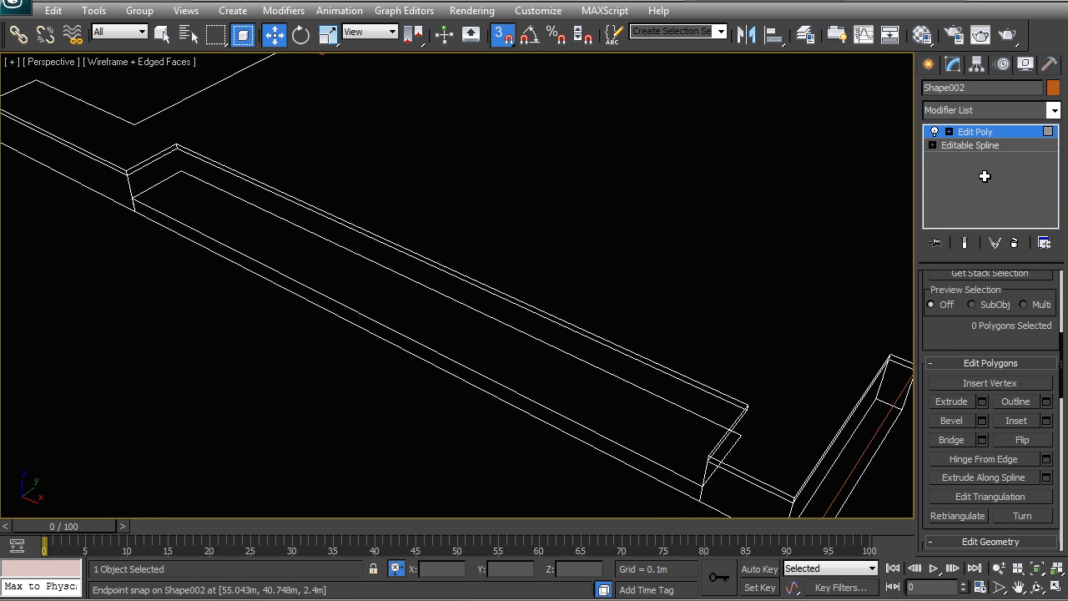
- Connect the two short end edges of the raised floor to divide it lengthwise
key("2")
left_click(681, 381)
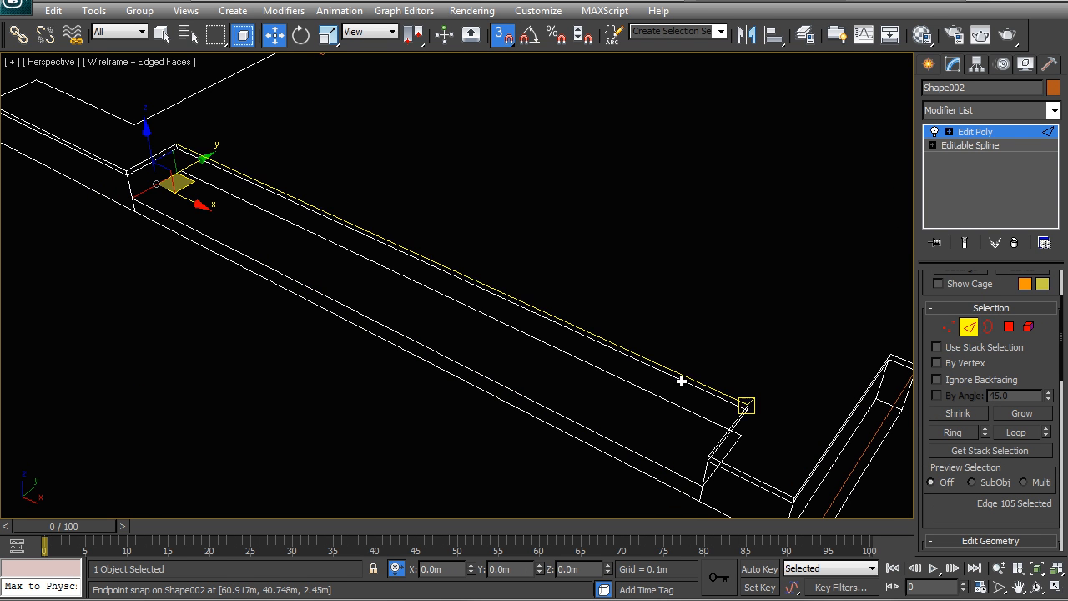
middle_click_drag(551, 380, 764, 374, "alt")
left_click(757, 248, "ctrl")
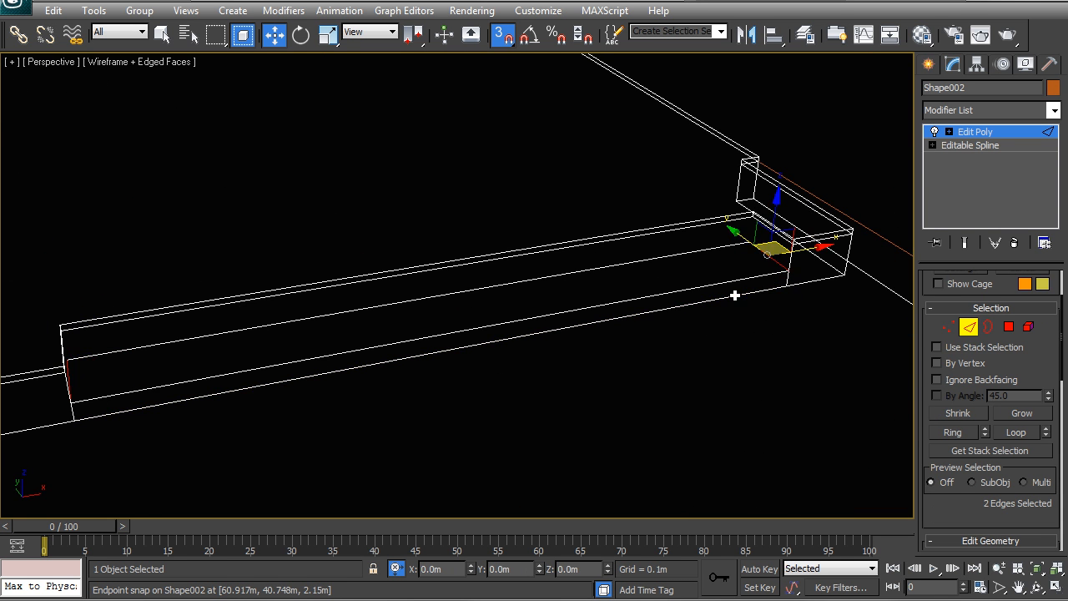
middle_click_drag(375, 280, 443, 283, "alt")
right_click(506, 302)
left_click(409, 362)
middle_click_drag(423, 365, 906, 304, "alt")
- Extrude the rear half of the divided floor polygon upward by 0.15 m to form a second step
left_click(1008, 328)
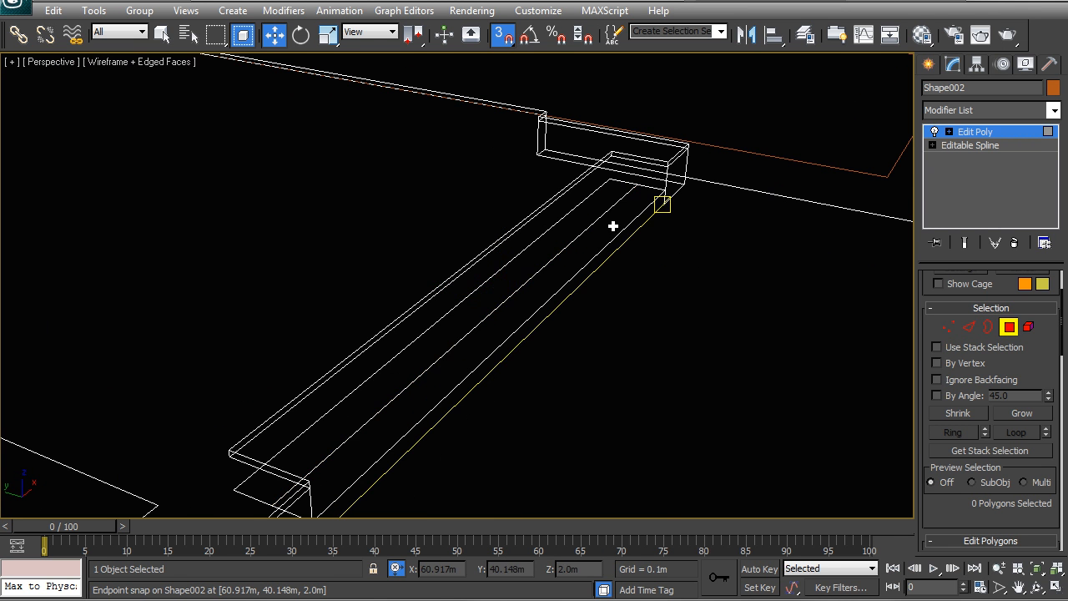
left_click(590, 203)
left_click(525, 293)
middle_click_drag(526, 293, 576, 191, "alt")
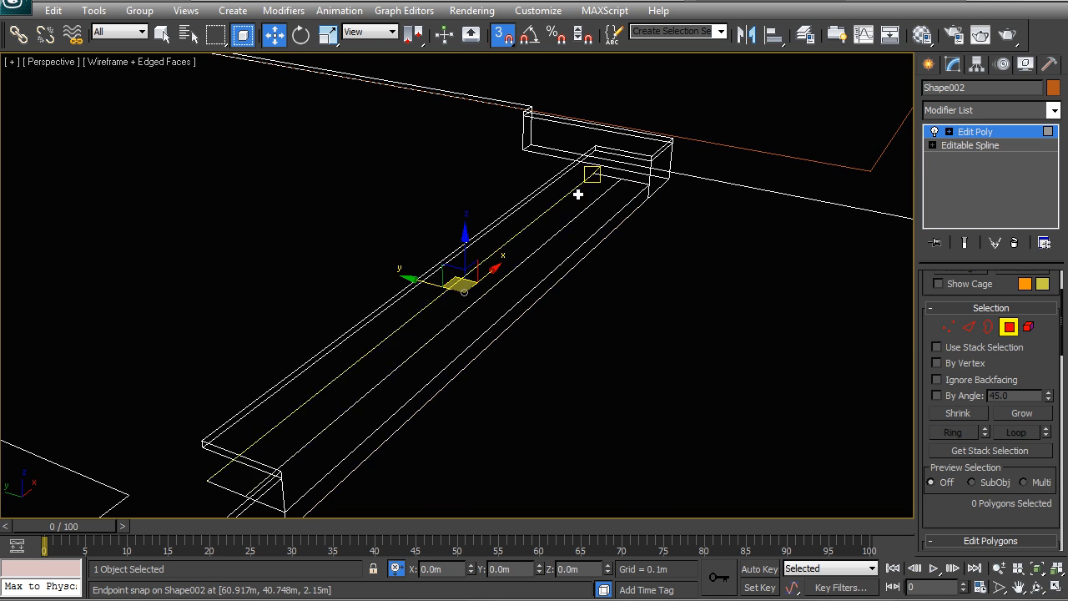
left_click(577, 204)
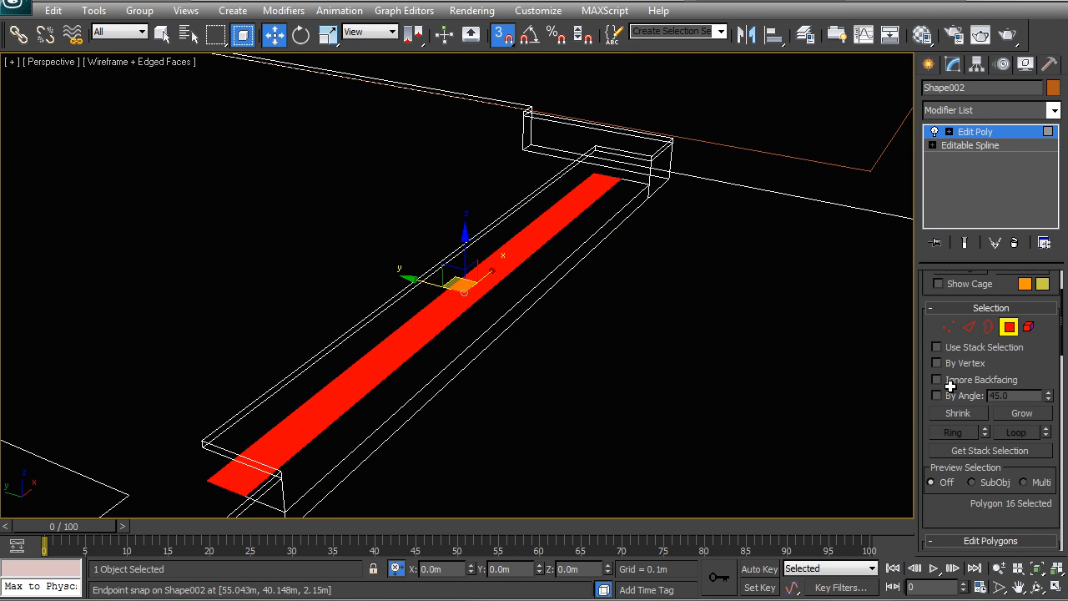
left_click_drag(953, 515, 956, 406)
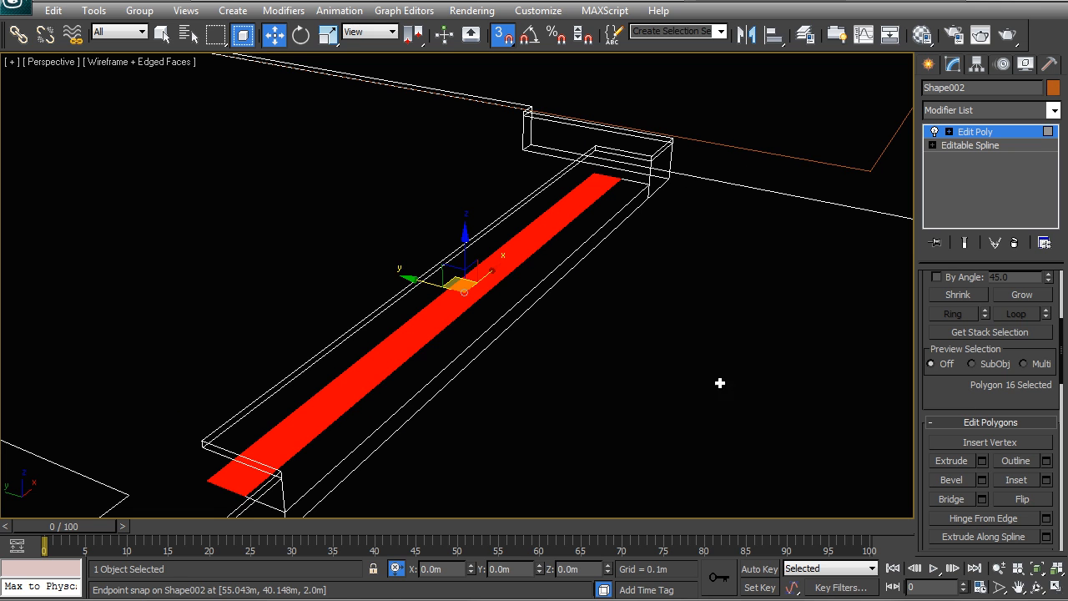
scroll(959, 384, "down", 2)
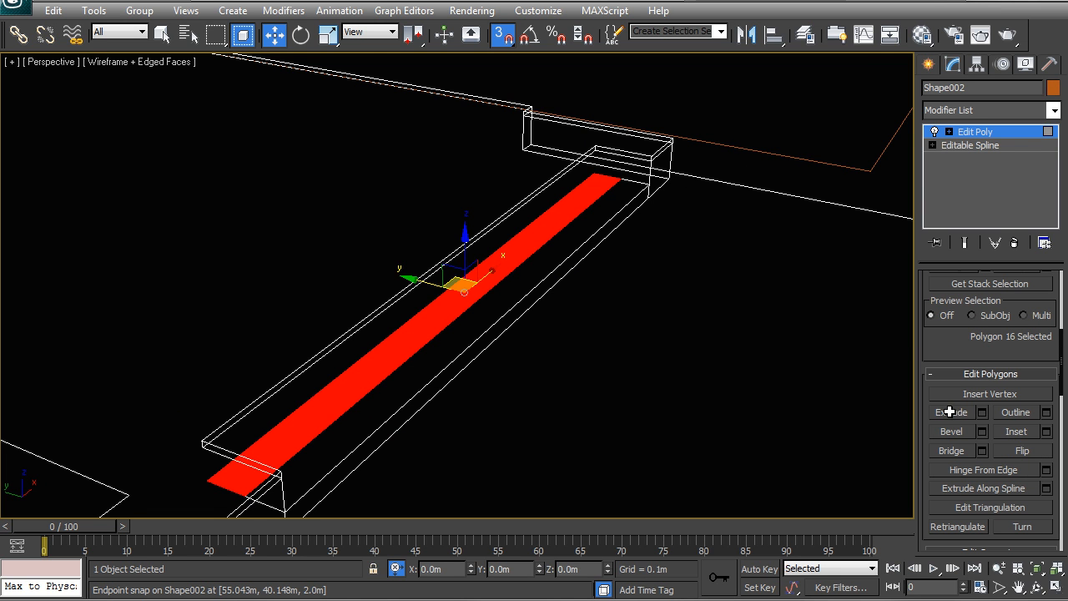
left_click(982, 413)
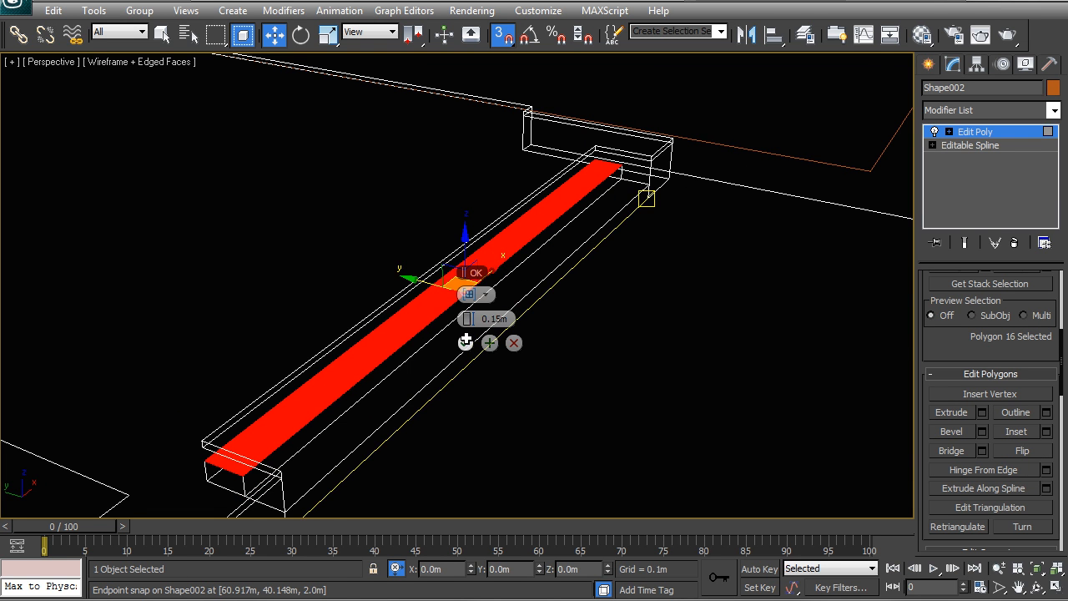
left_click(466, 341)
- Delete the second step's far end, back and near end faces, and return to shaded display
middle_click_drag(576, 266, 560, 306)
left_click_drag(576, 211, 594, 204)
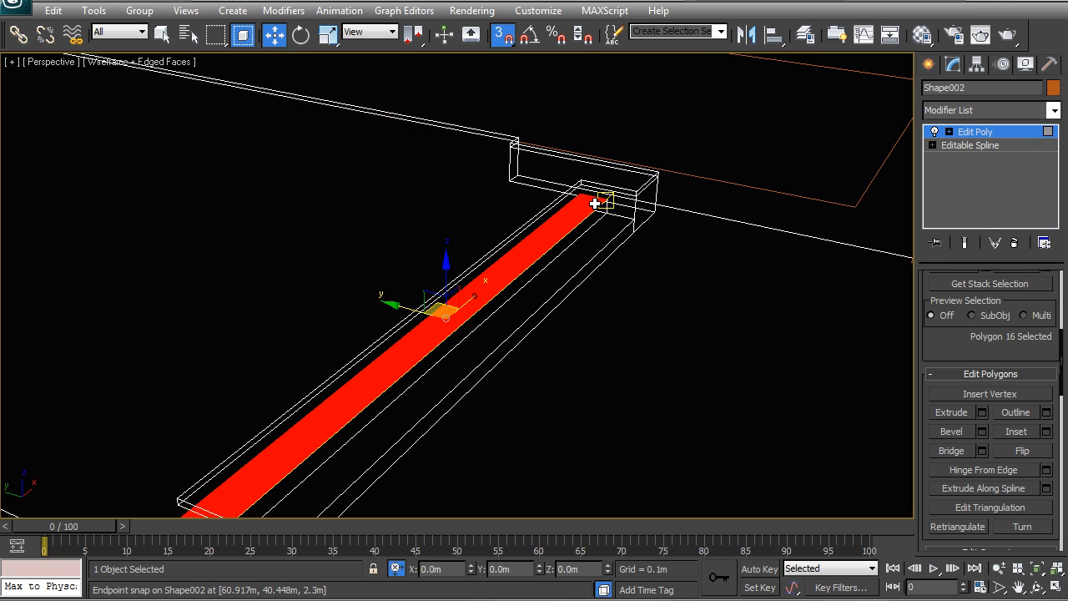
left_click(594, 204)
key("Delete")
left_click(569, 207)
left_click(568, 209)
key("Delete")
middle_click_drag(516, 270, 649, 132)
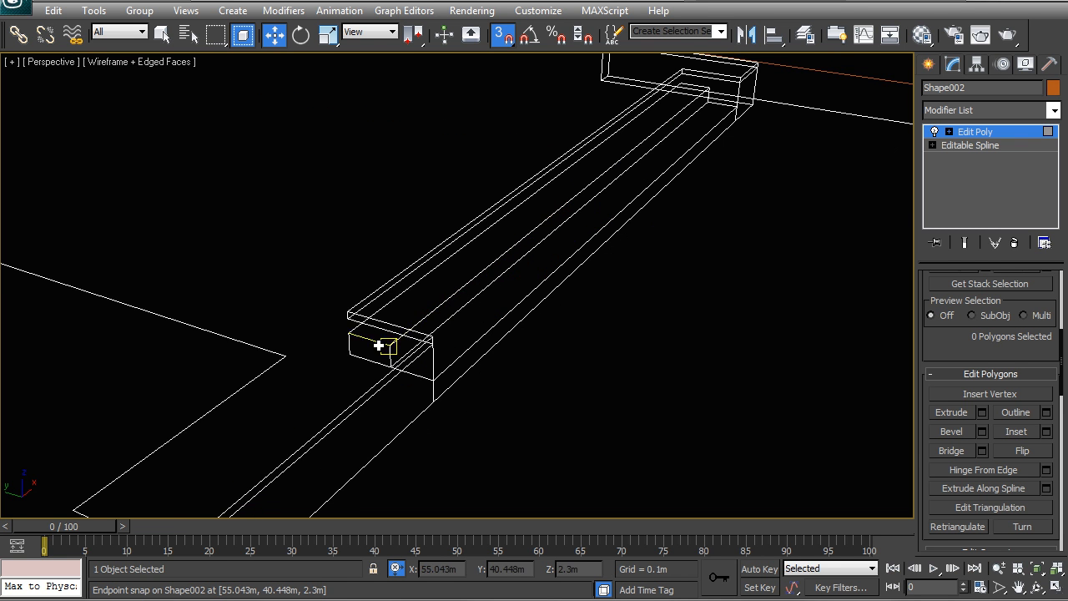
left_click(367, 357)
left_click(380, 360)
key("Delete")
middle_click_drag(378, 398, 330, 298, "alt")
key("F3")
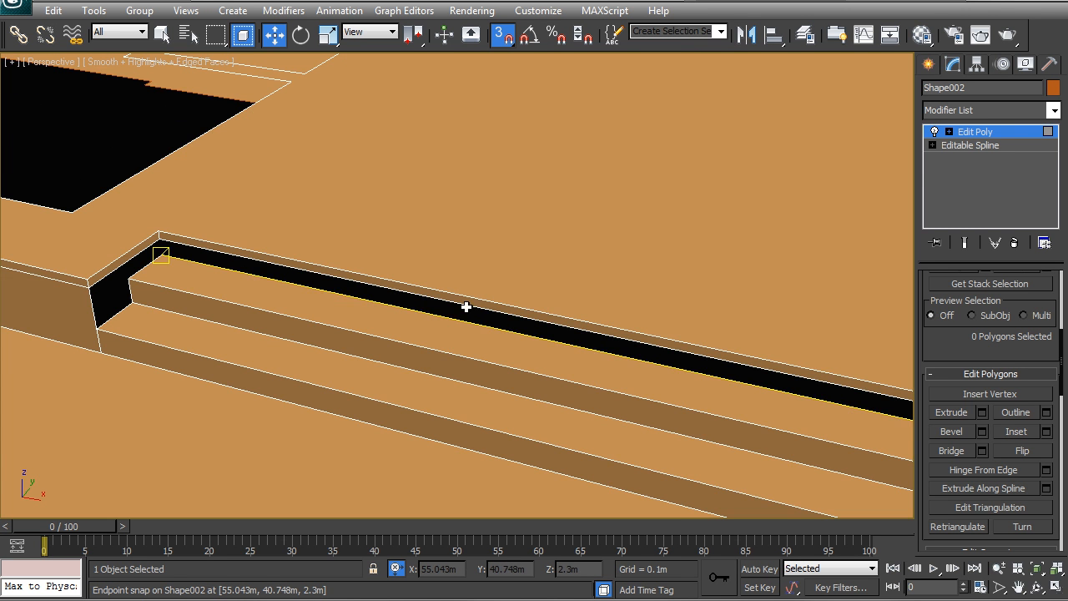
- Bridge the second step's long rear edge to the lower edge of the slab rim above it
key("2")
left_click(264, 284)
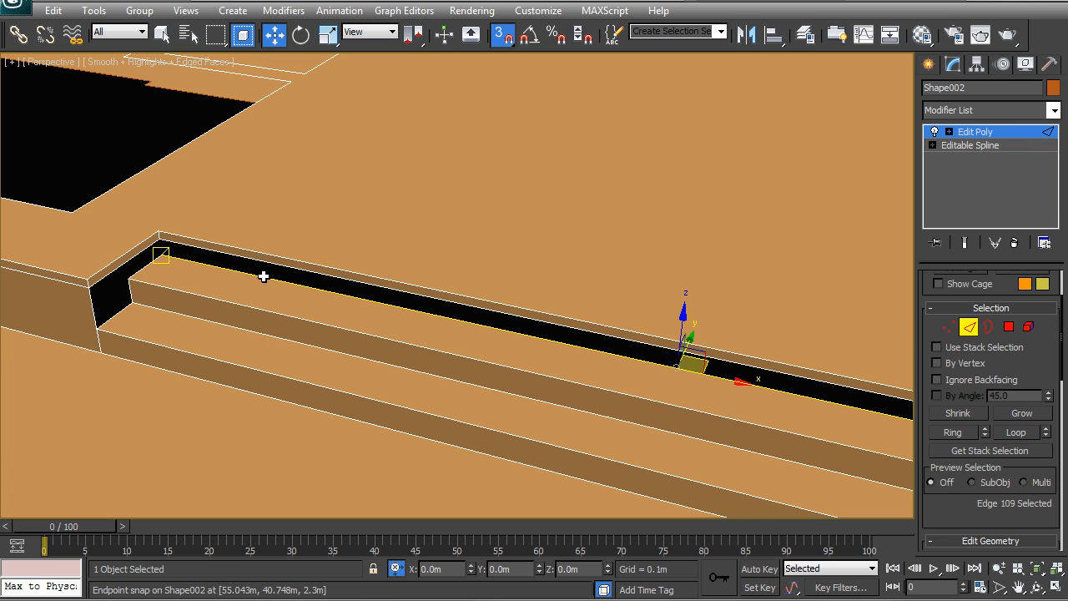
left_click(262, 262, "ctrl")
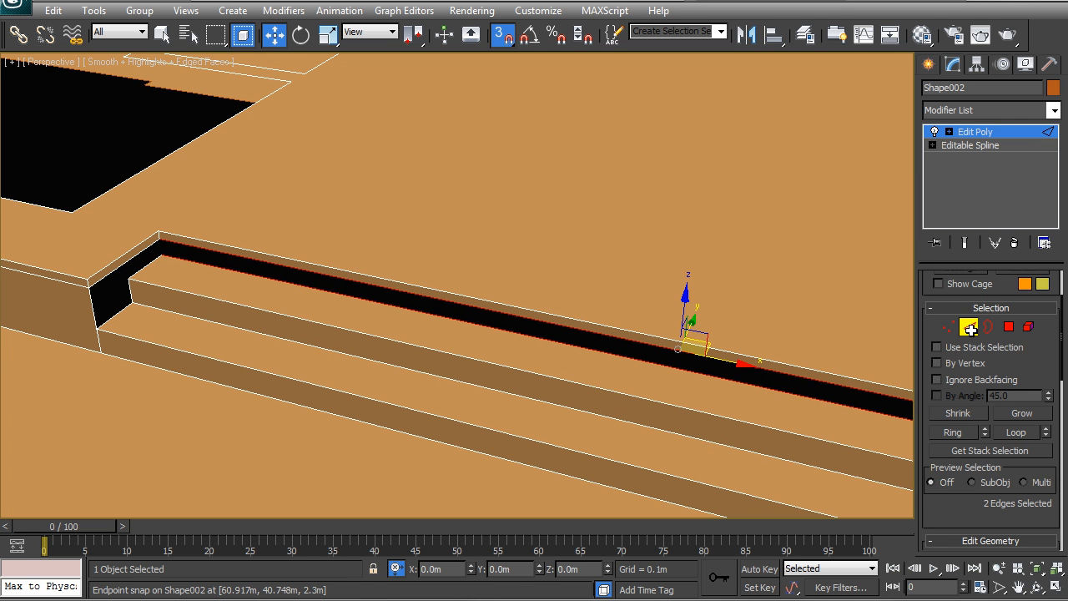
scroll(970, 342, "down", 10)
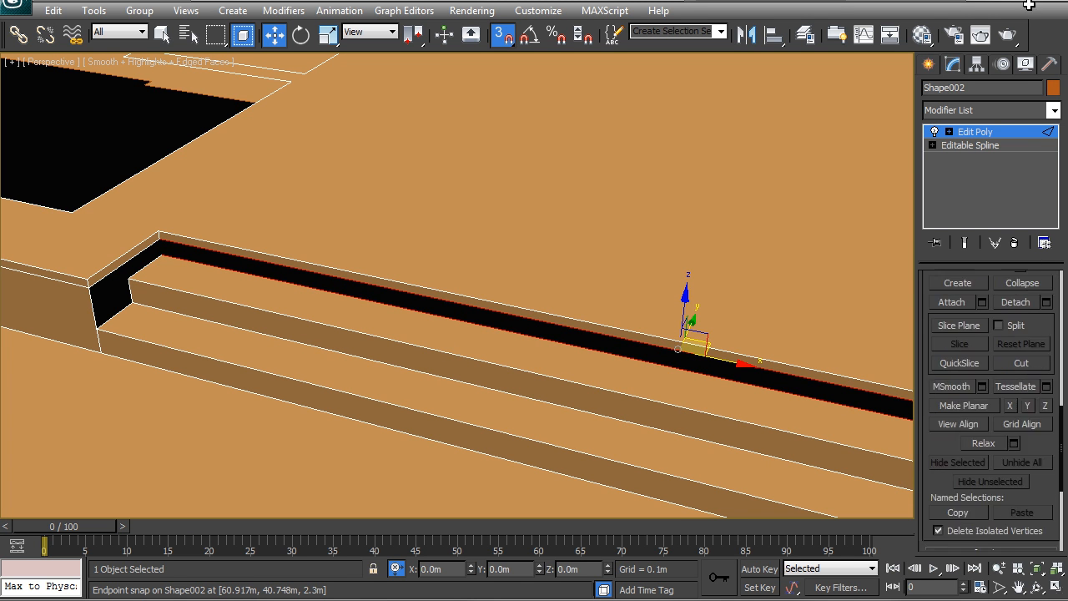
mouse_move(1061, 441)
left_mouse_down()
mouse_move(1058, 317)
mouse_move(1060, 424)
mouse_move(1013, 487)
left_mouse_up()
left_click(955, 501)
mouse_move(219, 309)
middle_mouse_down("alt")
mouse_move(272, 336)
mouse_move(379, 358)
middle_mouse_up("alt")
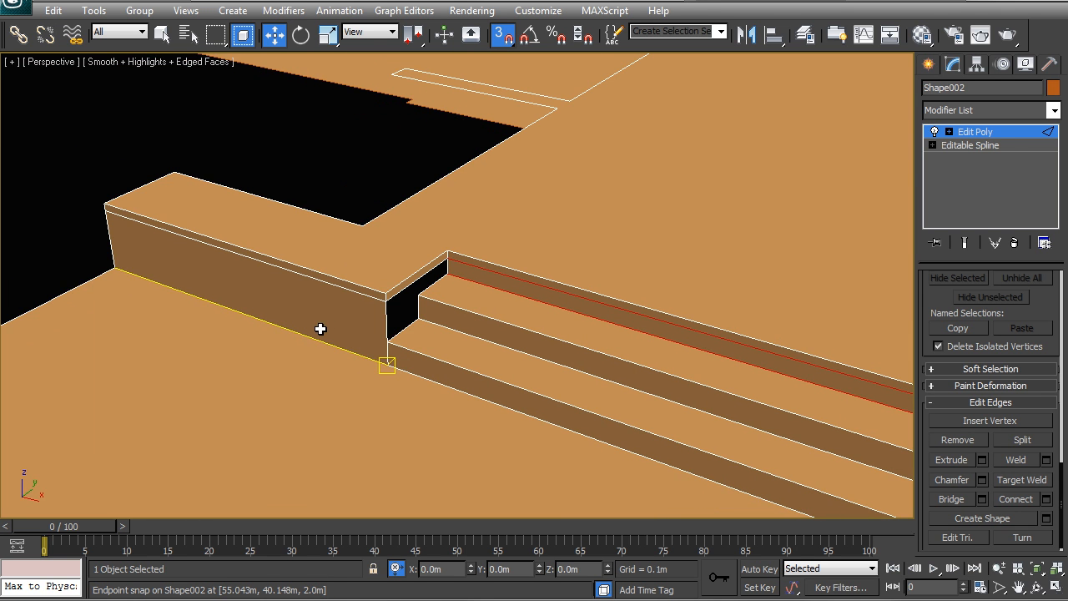
scroll(390, 347, "up", 5)
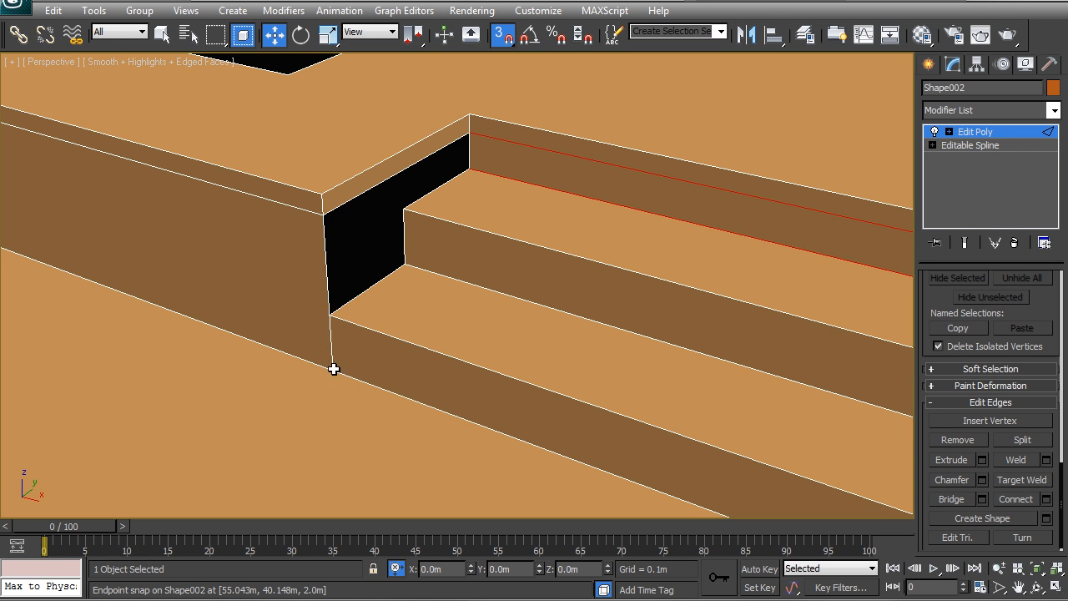
scroll(333, 359, "down", 8)
left_click(969, 146)
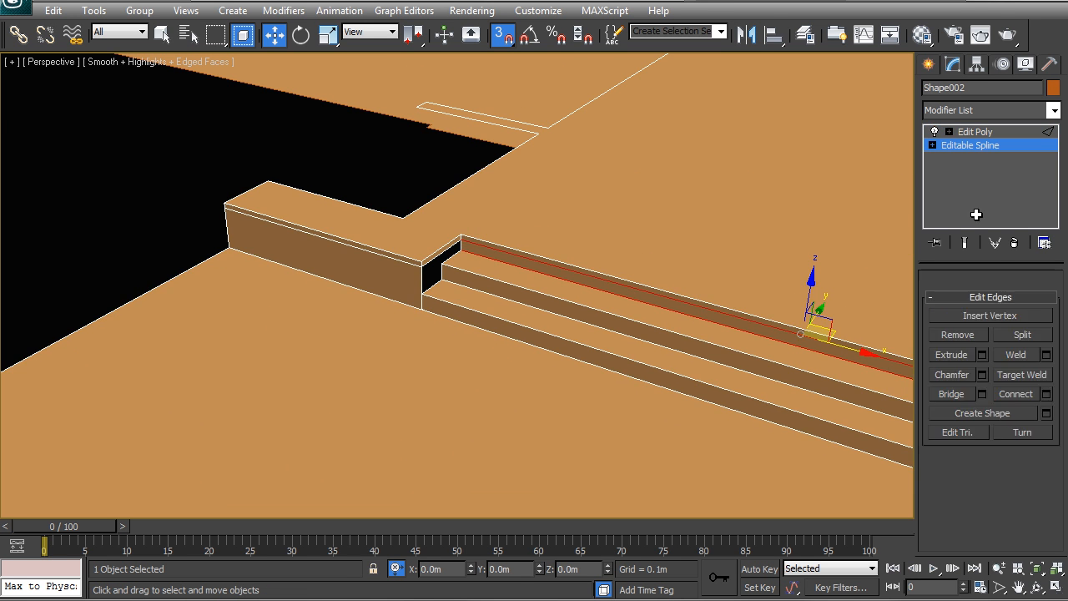
left_click(974, 132)
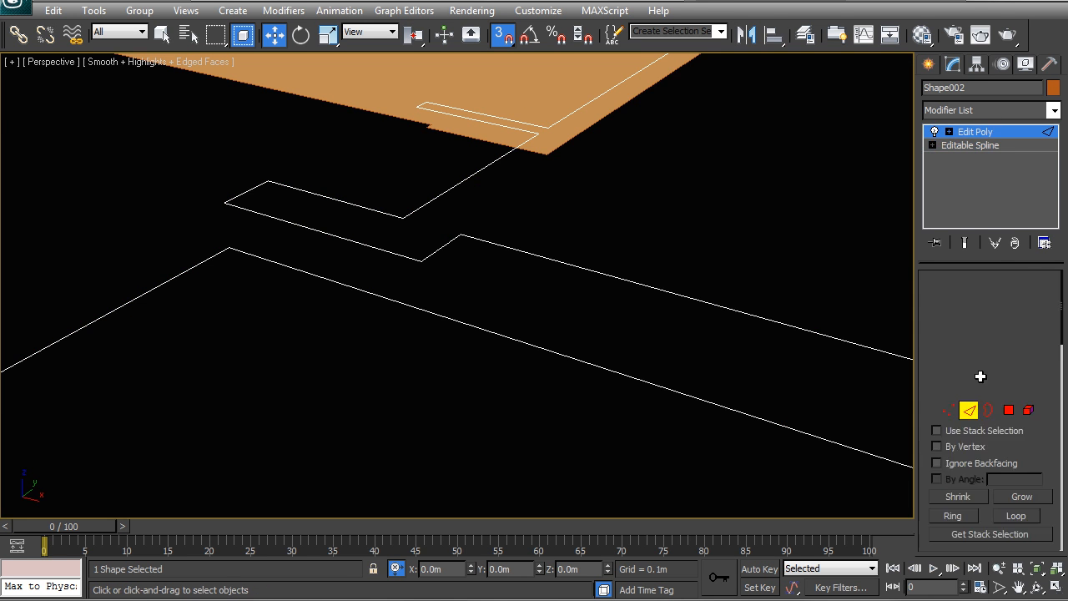
- Select the vertical wall edges beside both ends of the steps, extend the selection to their ring, and connect them
left_click(423, 278)
left_click(228, 232)
middle_click_drag(604, 369, 542, 359, "alt")
left_click(692, 281)
scroll(570, 359, "up", 5)
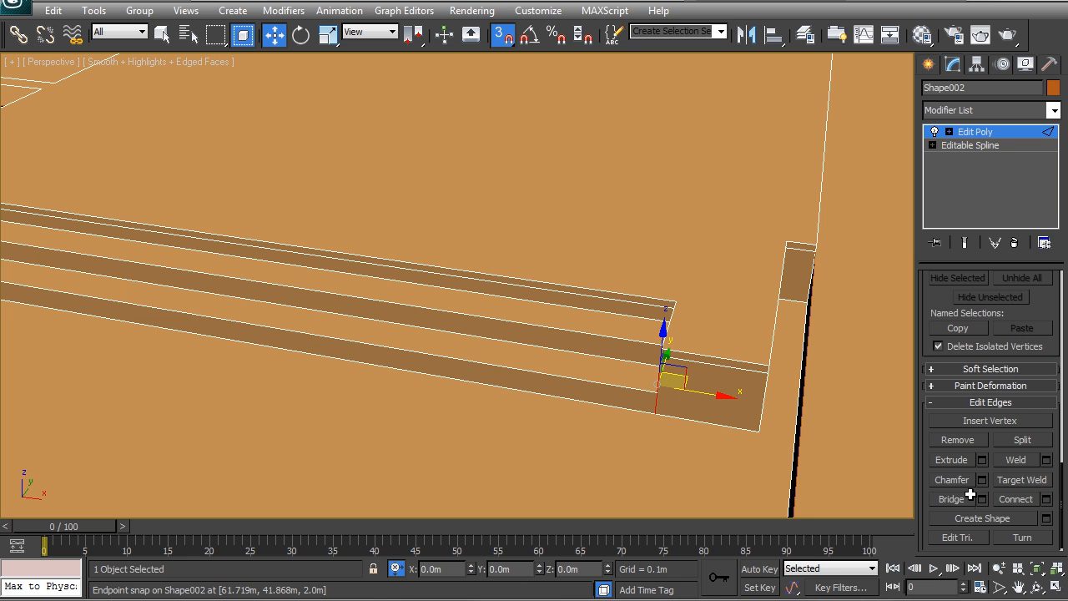
left_click_drag(1041, 299, 1004, 592)
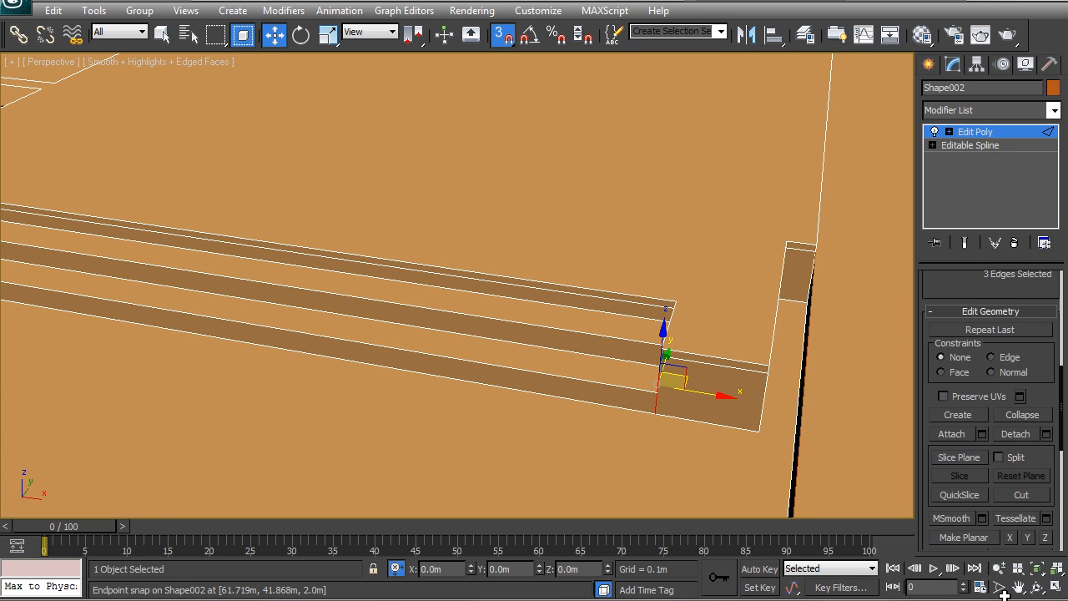
left_click_drag(952, 275, 960, 476)
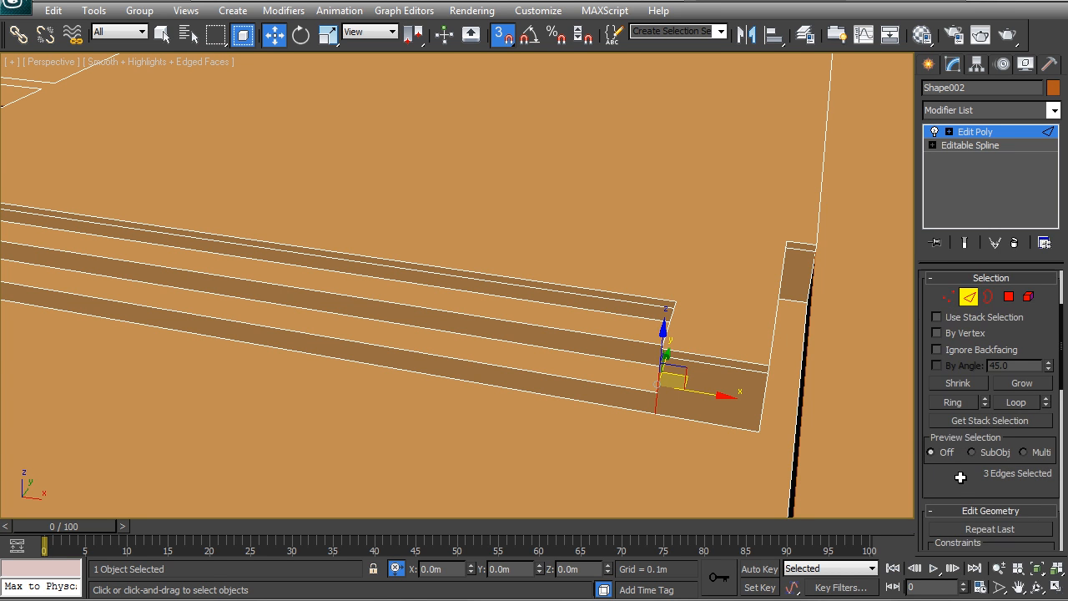
left_click(952, 403)
middle_click_drag(670, 381, 648, 370, "alt")
key("F3")
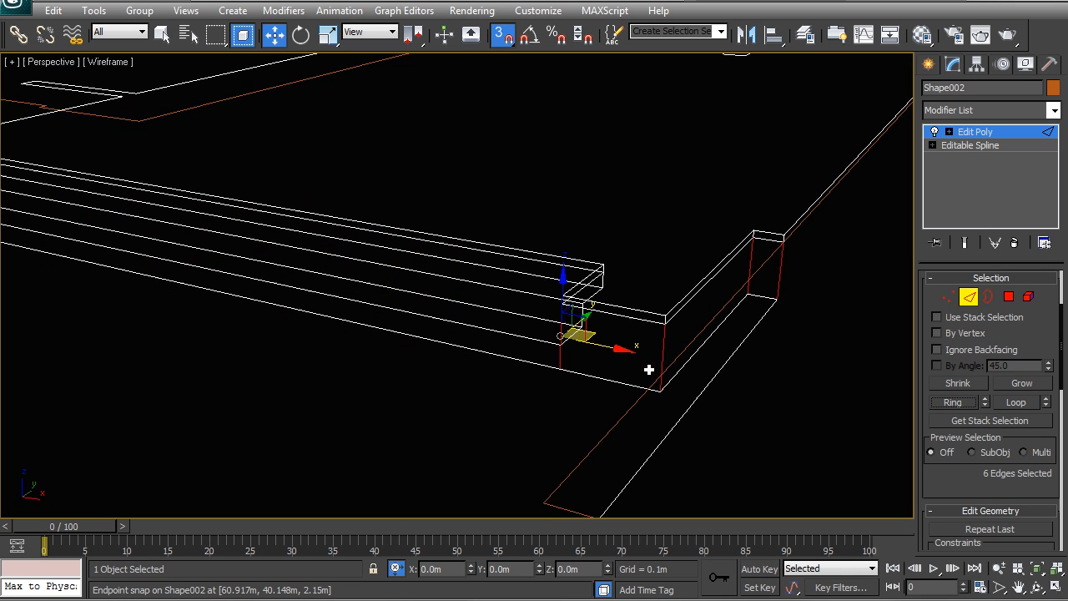
right_click(605, 356)
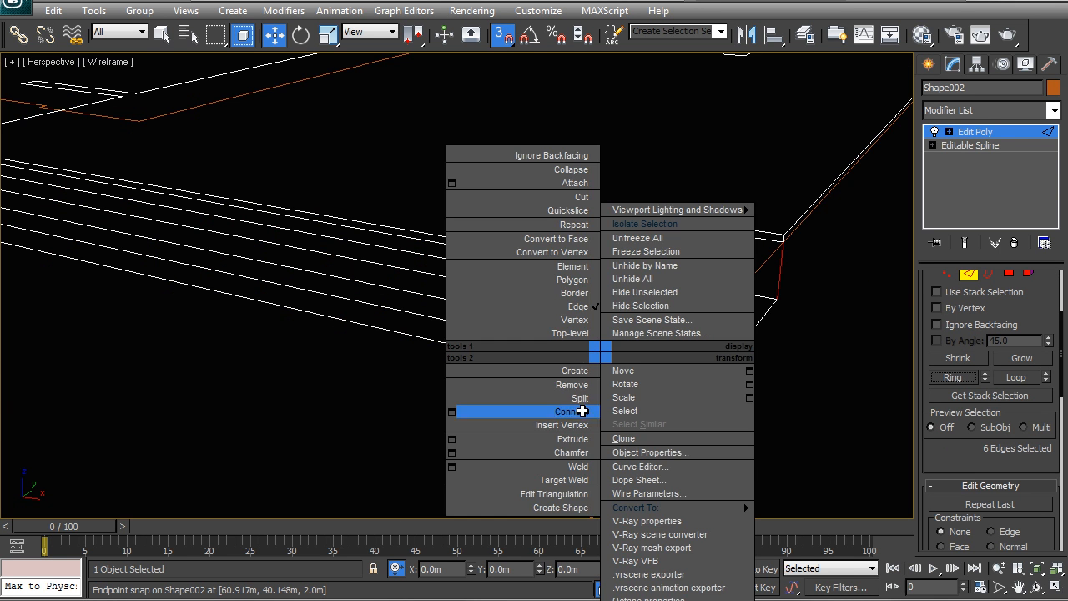
left_click(542, 412)
- Lower the new connecting edges with snapping so they line up with the top of the first step
middle_click_drag(552, 372, 458, 306, "alt")
scroll(636, 351, "up", 5)
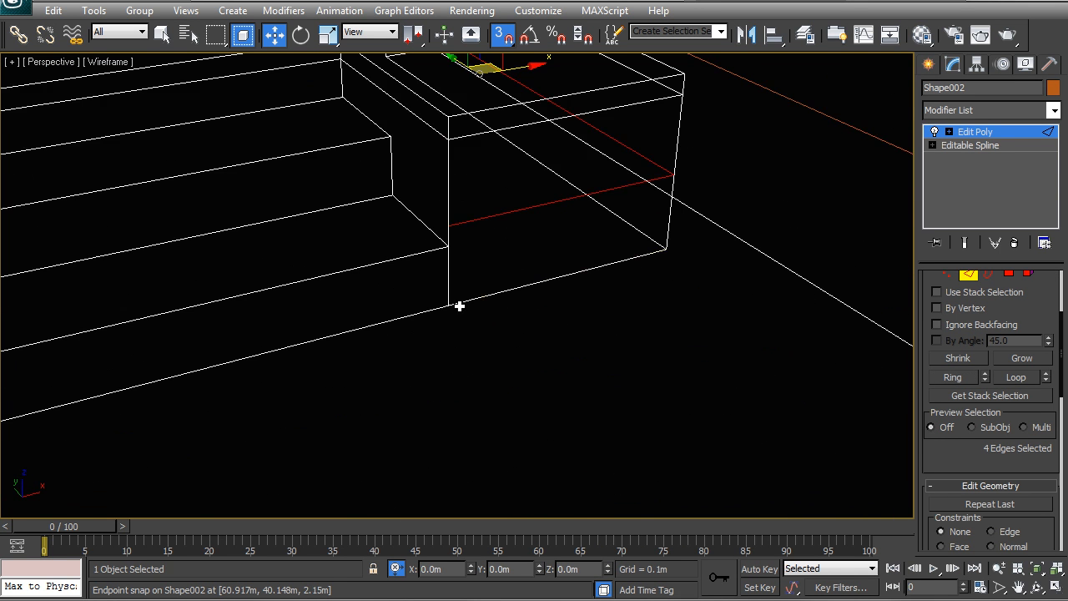
left_click(448, 228)
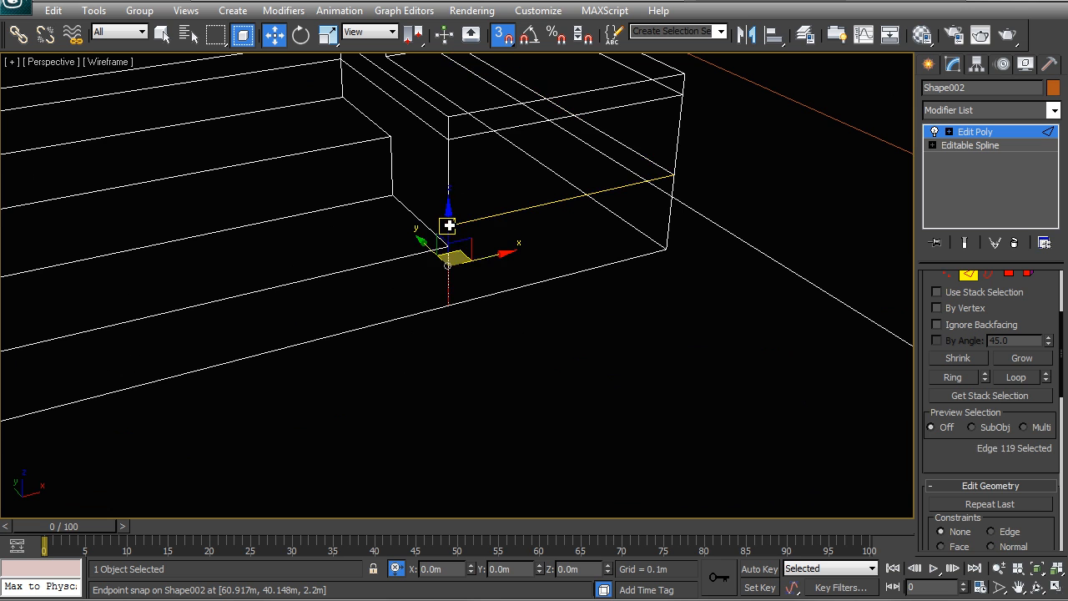
key("ctrl+z")
key("space")
left_click_drag(450, 226, 445, 245)
key("space")
- Weld the overlapping vertices at both ends of the first step and return to shaded display with edged faces
middle_click_drag(492, 315, 555, 368)
left_click(948, 275)
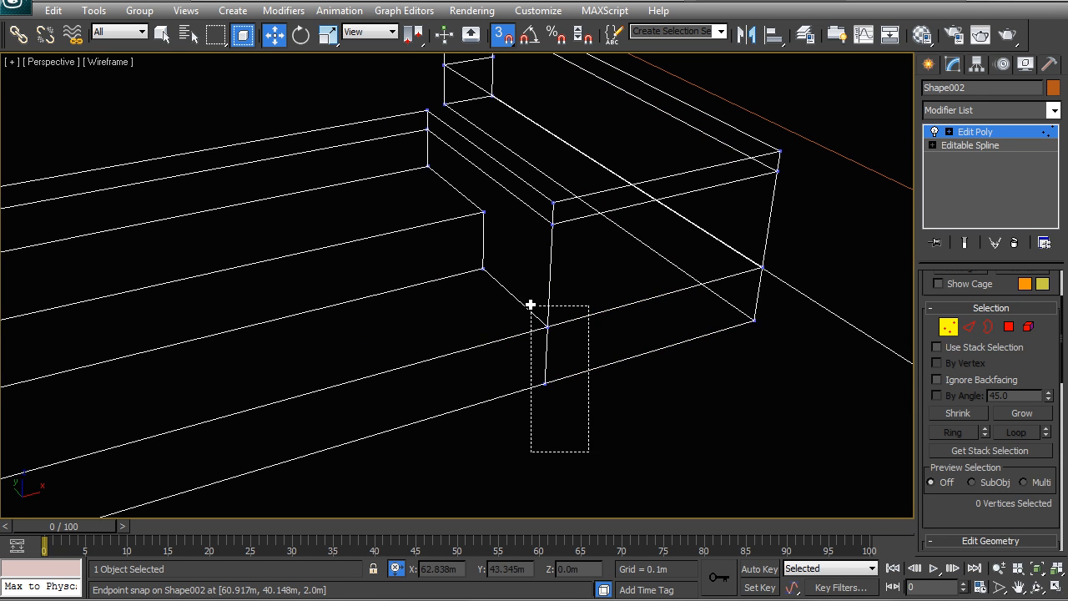
left_click_drag(530, 305, 530, 305)
scroll(546, 360, "down", 4)
middle_click_drag(140, 412, 504, 318)
left_click_drag(113, 458, 27, 391, "ctrl")
middle_click_drag(331, 412, 533, 351)
left_click_drag(1060, 335, 1053, 496)
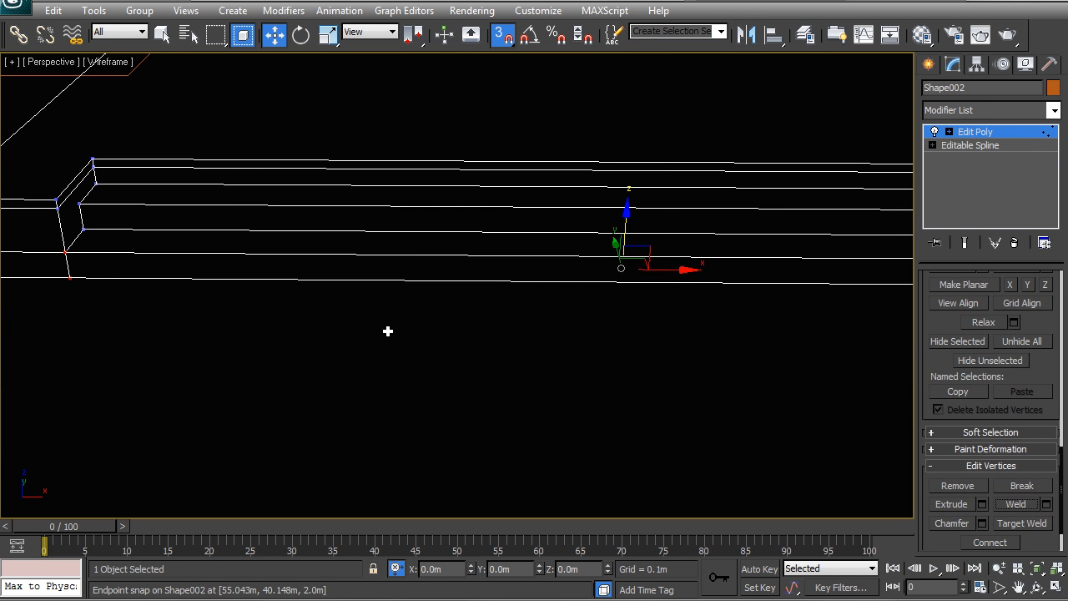
middle_click_drag(209, 231, 252, 291)
right_click(253, 290)
left_click(226, 273)
key("F3")
mouse_move(192, 273)
middle_mouse_down()
mouse_move(349, 279)
mouse_move(308, 301)
mouse_move(351, 298)
middle_mouse_up()
key("F4")
middle_click_drag(272, 254, 306, 266)
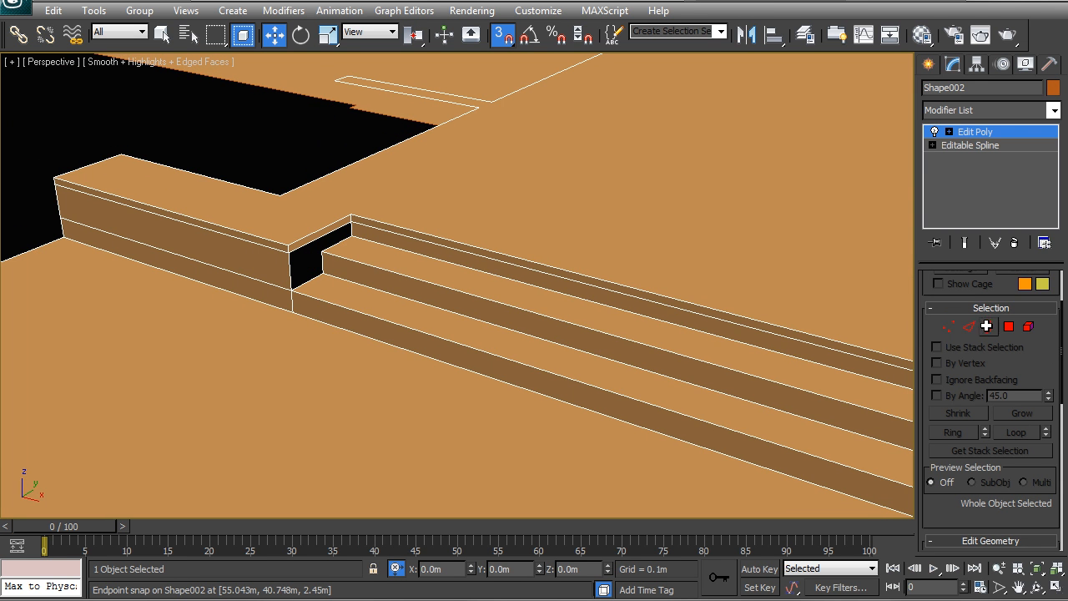
- Cap the open borders at both ends of the steps, then leave sub-object editing and deselect the slab
left_click(989, 326)
left_click(305, 281)
left_click(305, 283)
middle_click_drag(304, 315, 715, 222, "alt")
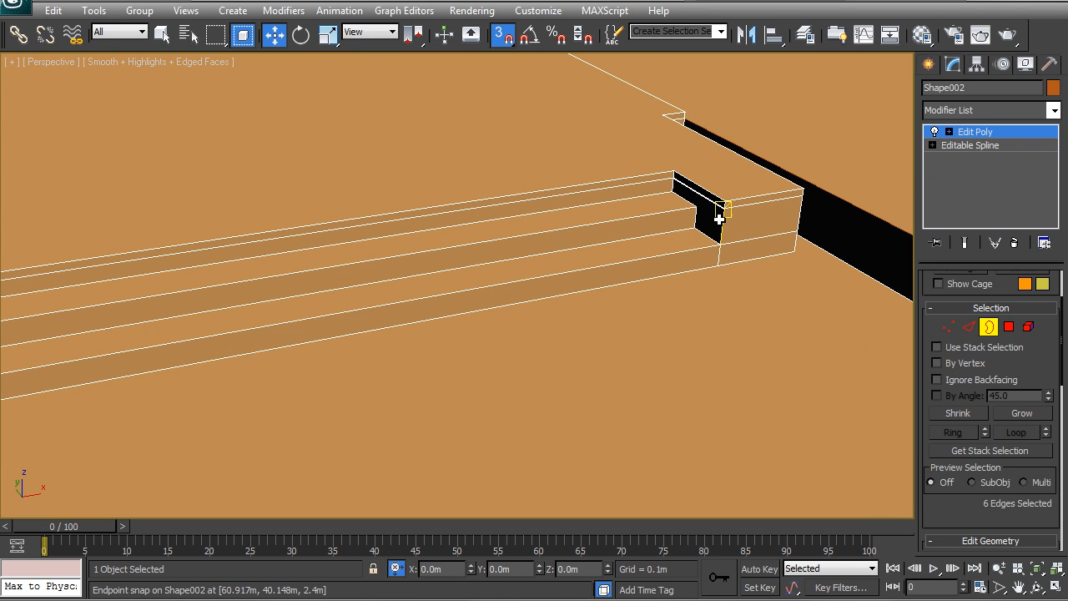
left_click(693, 220, "ctrl")
right_click(718, 217)
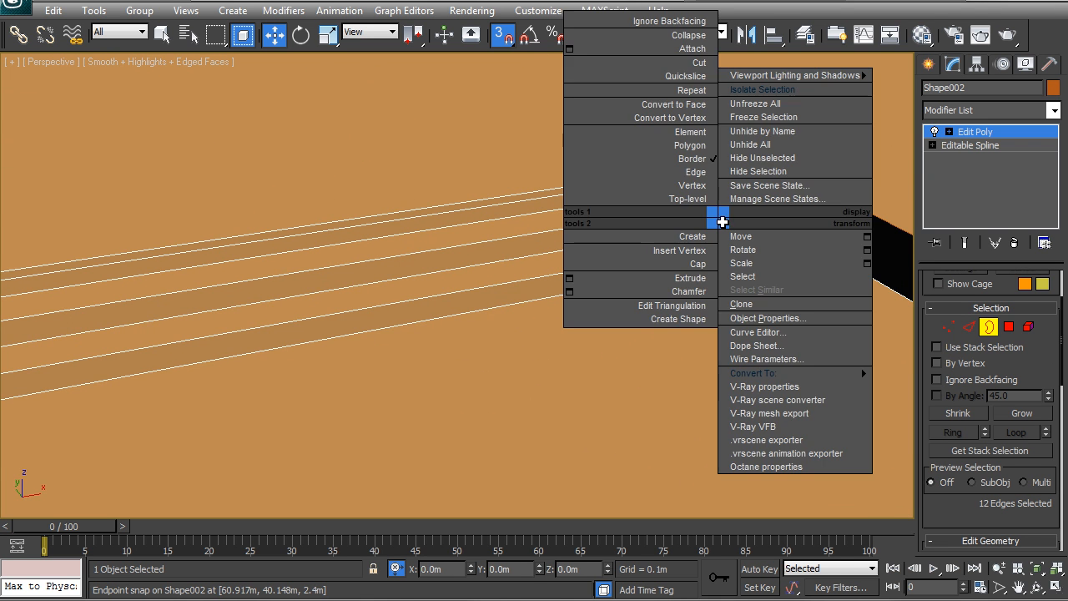
left_click(695, 264)
right_click(684, 235)
left_click(661, 217)
left_click(861, 245)
- Examine the finished recess steps, their end walls and the adjoining slabs from several angles
middle_click_drag(666, 244, 694, 236, "alt")
scroll(694, 236, "down", 5)
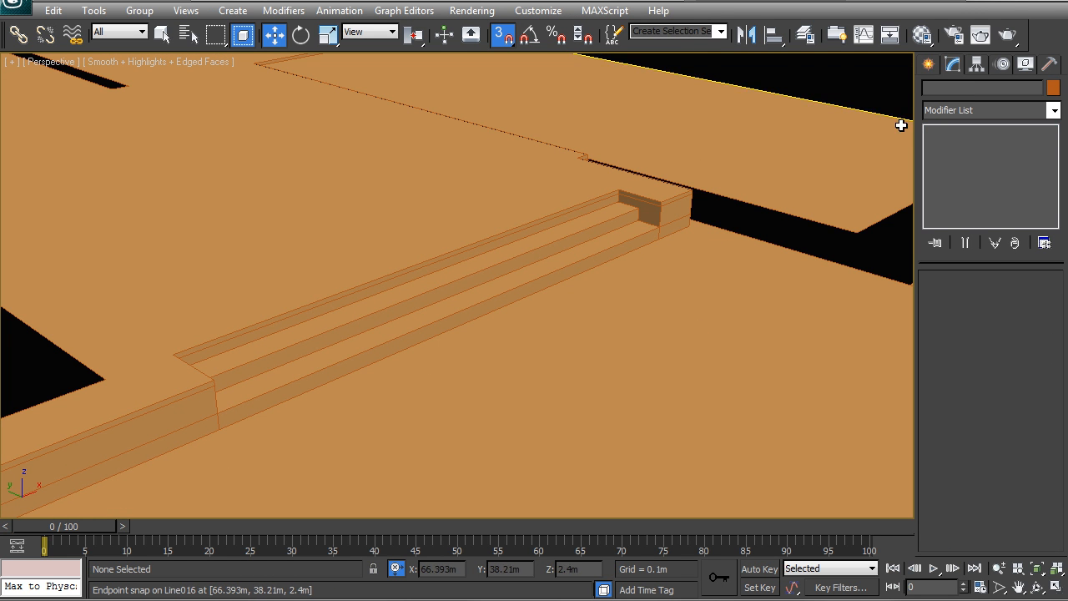
left_click(928, 64)
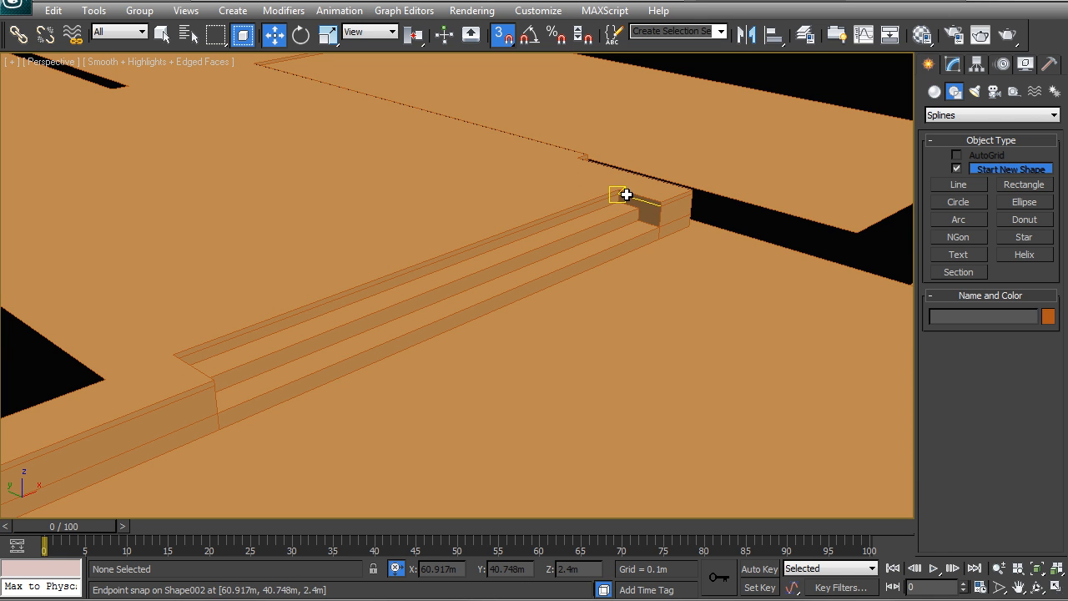
left_click(501, 227)
middle_click_drag(419, 315, 439, 287, "alt")
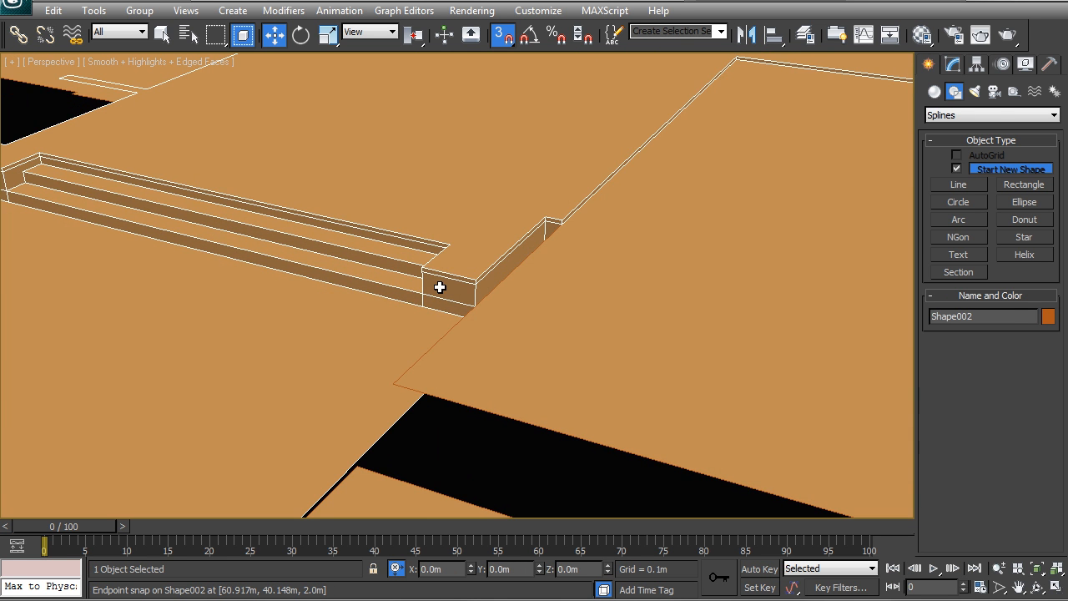
middle_click_drag(109, 258, 256, 307, "alt")
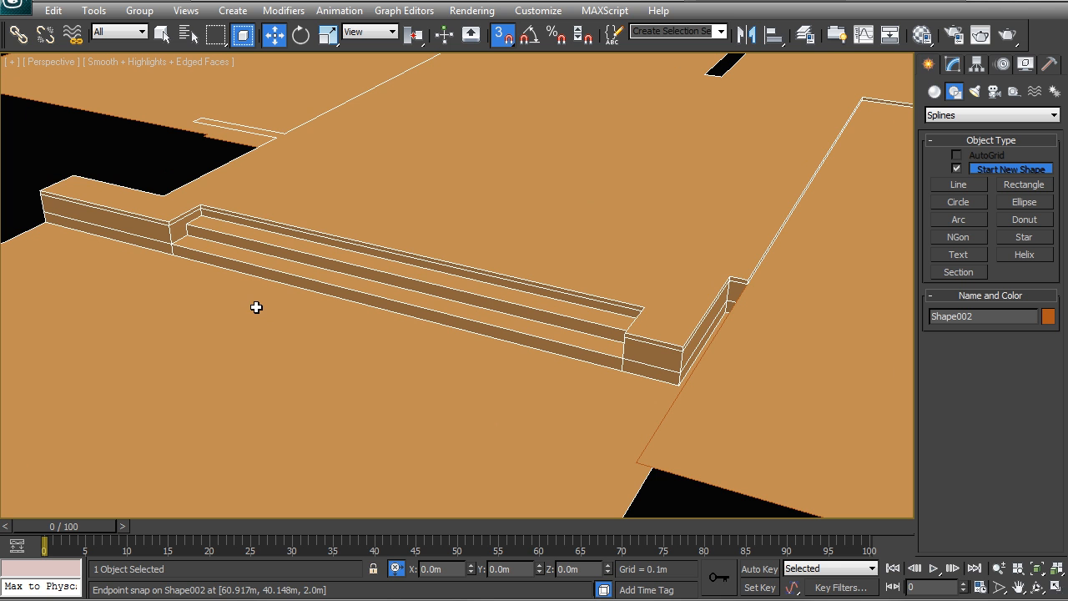
middle_click_drag(406, 293, 467, 475, "alt")
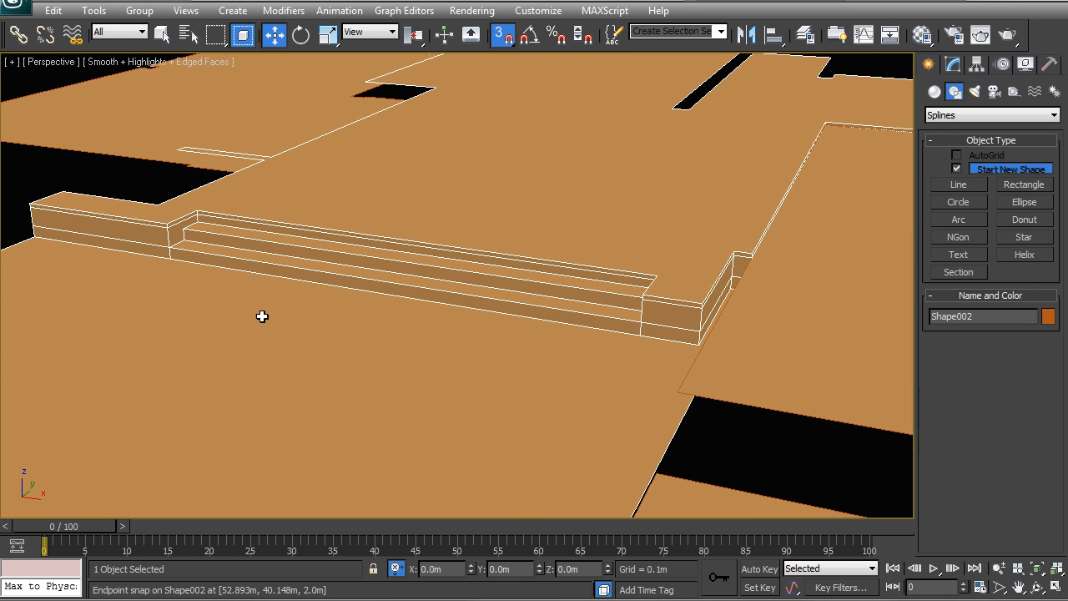
scroll(250, 313, "down", 1)
scroll(487, 365, "up", 3)
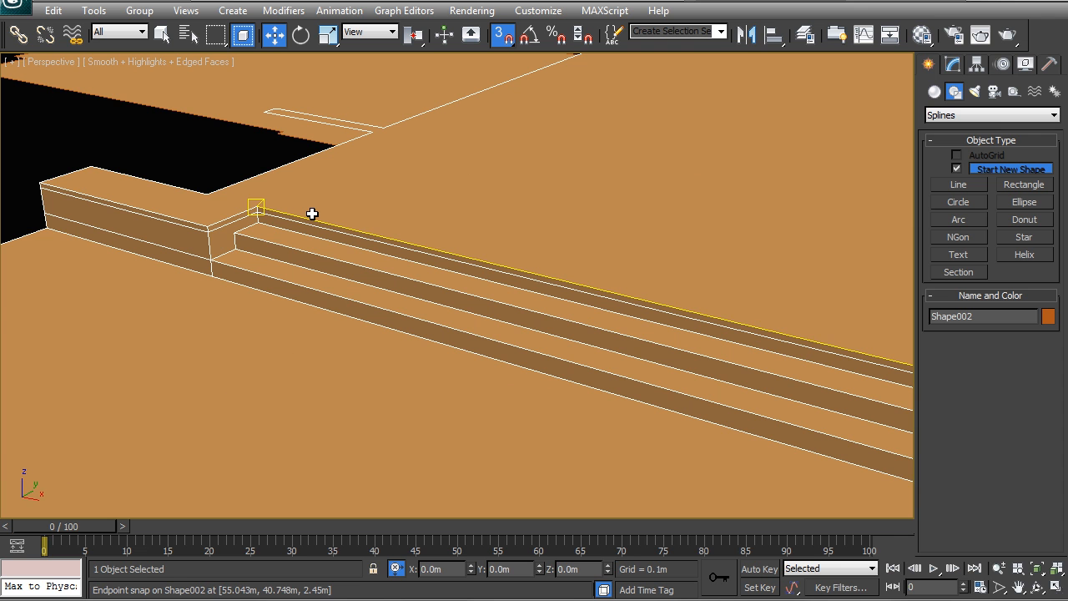
scroll(289, 259, "up", 6)
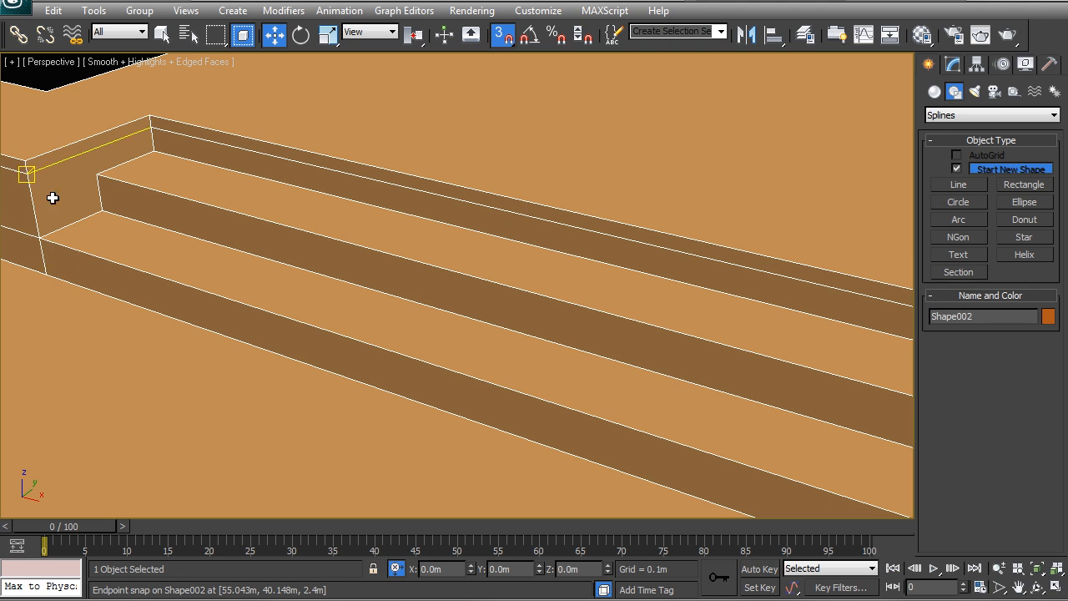
middle_click_drag(117, 255, 524, 281)
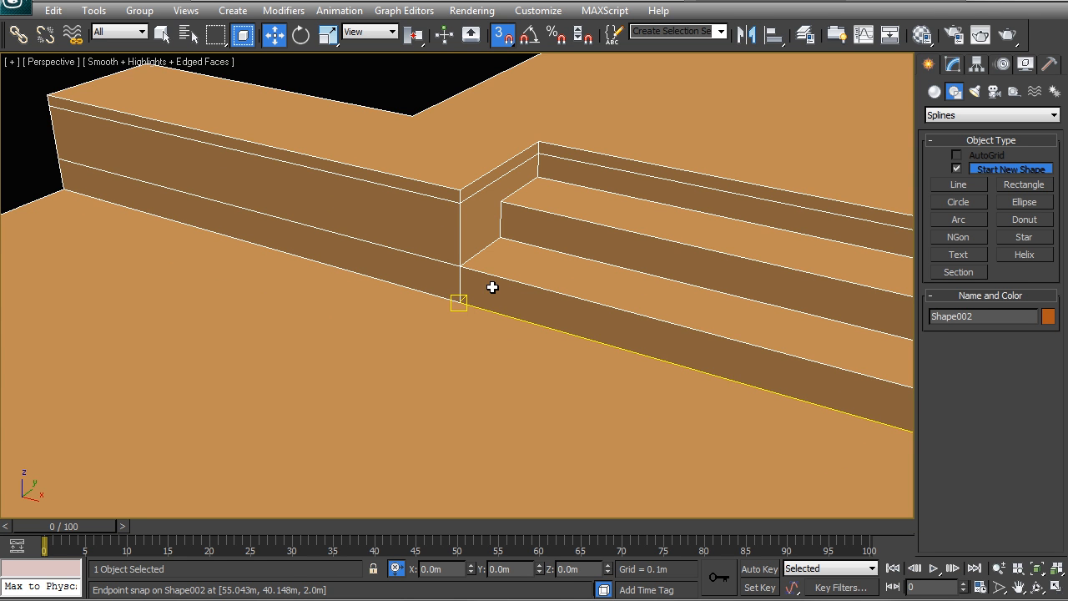
scroll(494, 288, "down", 7)
middle_click_drag(496, 289, 484, 369)
scroll(401, 322, "up", 5)
scroll(484, 369, "down", 5)
middle_click_drag(464, 274, 279, 276, "alt")
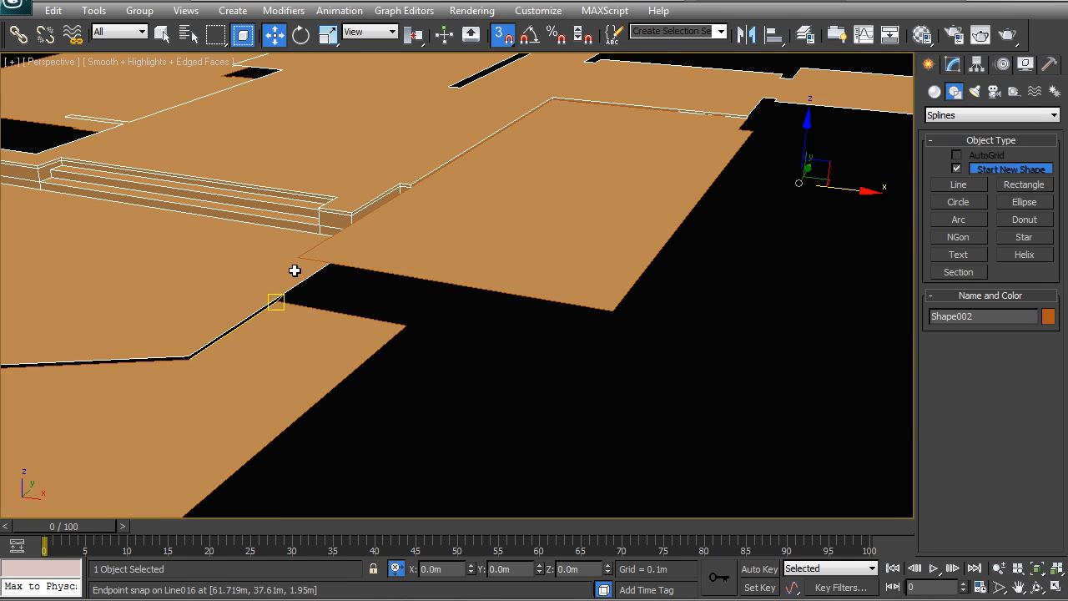
- Select the lower slab's short end edge facing the raised slab, show the model in wireframe and open the layer manager
left_click(294, 379)
middle_click_drag(401, 295, 524, 320, "alt")
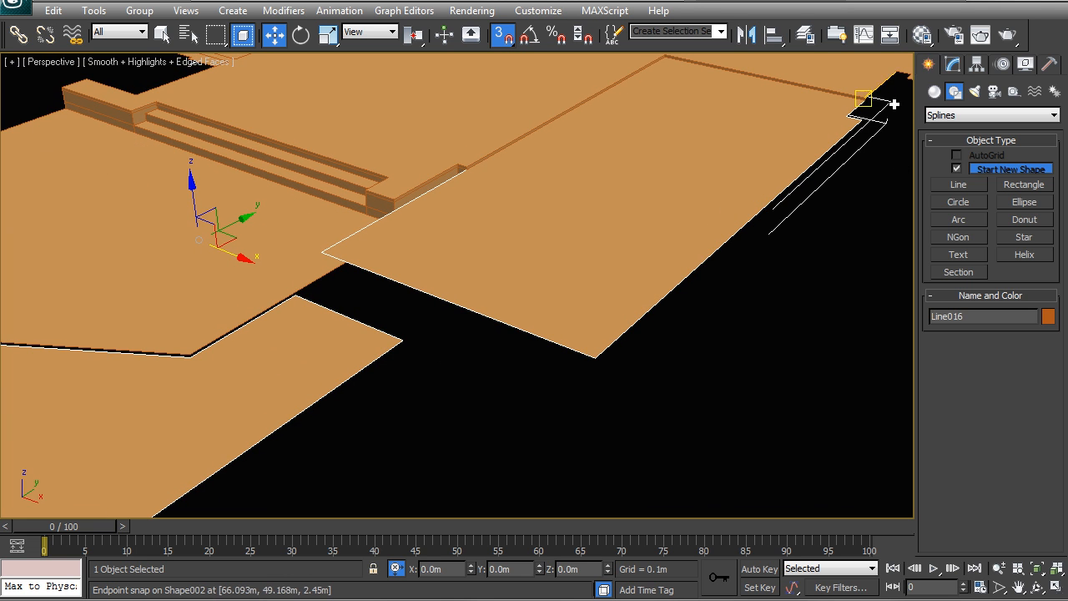
left_click(952, 64)
left_click(968, 326)
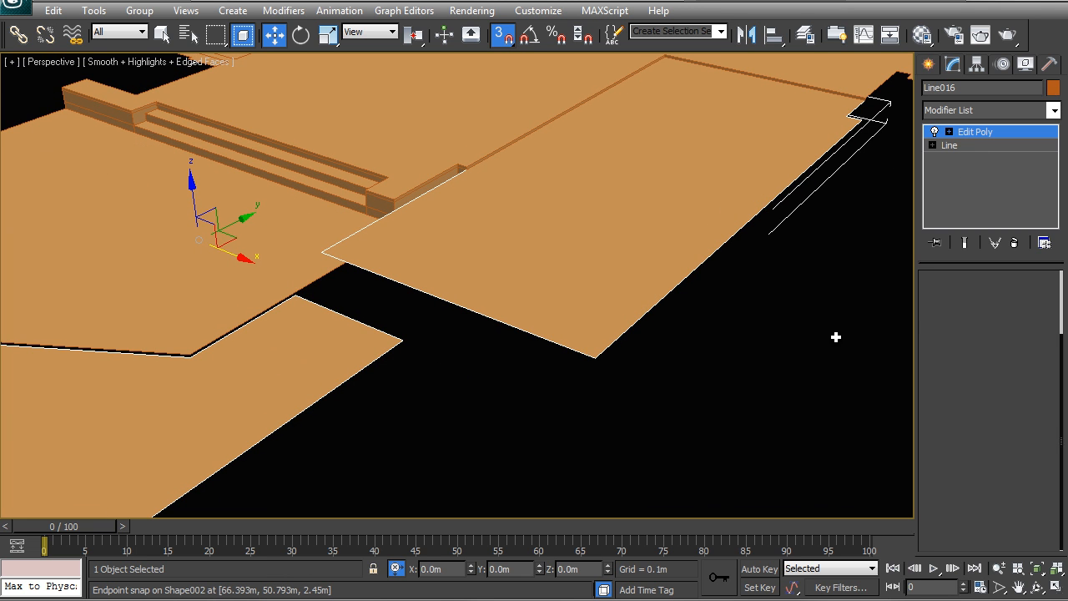
left_click(375, 328)
mouse_move(462, 339)
middle_mouse_down()
mouse_move(491, 343)
mouse_move(477, 353)
middle_mouse_up()
key("F3")
left_click(804, 34)
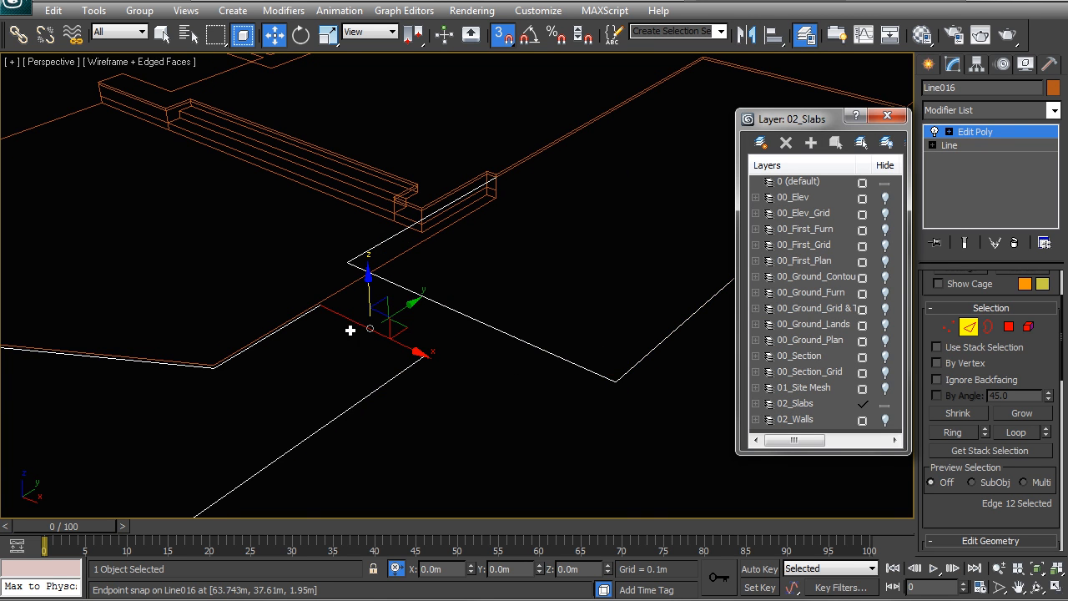
- Extrude the selected edge vertically to Z 2.1 m by snapping to the existing steps, forming the first riser
middle_click_drag(385, 367, 385, 326)
scroll(408, 336, "up", 3)
key("s")
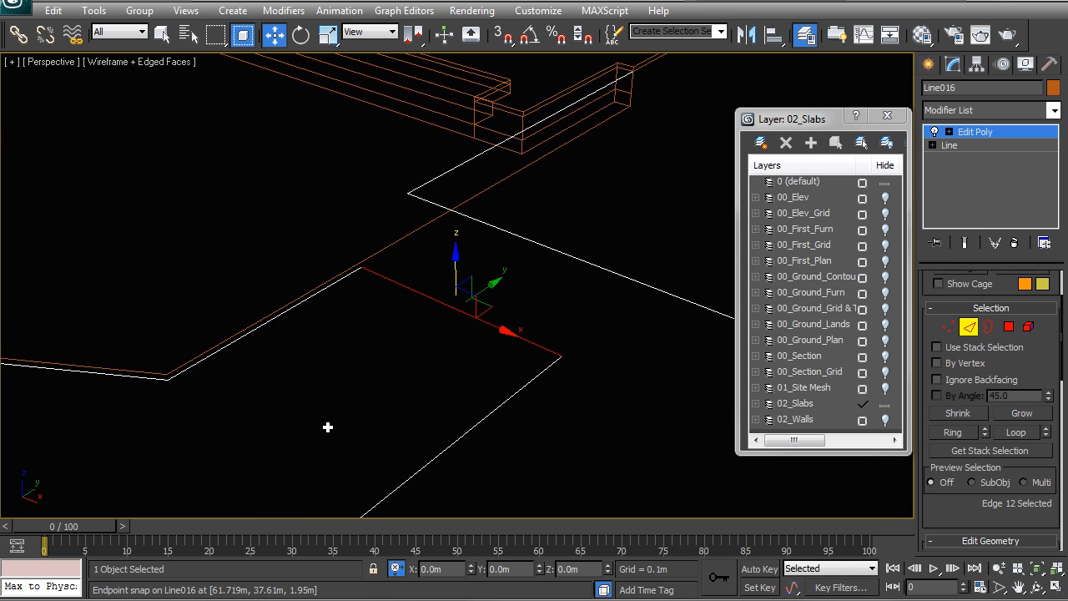
left_click(396, 568)
middle_click_drag(419, 221, 541, 341)
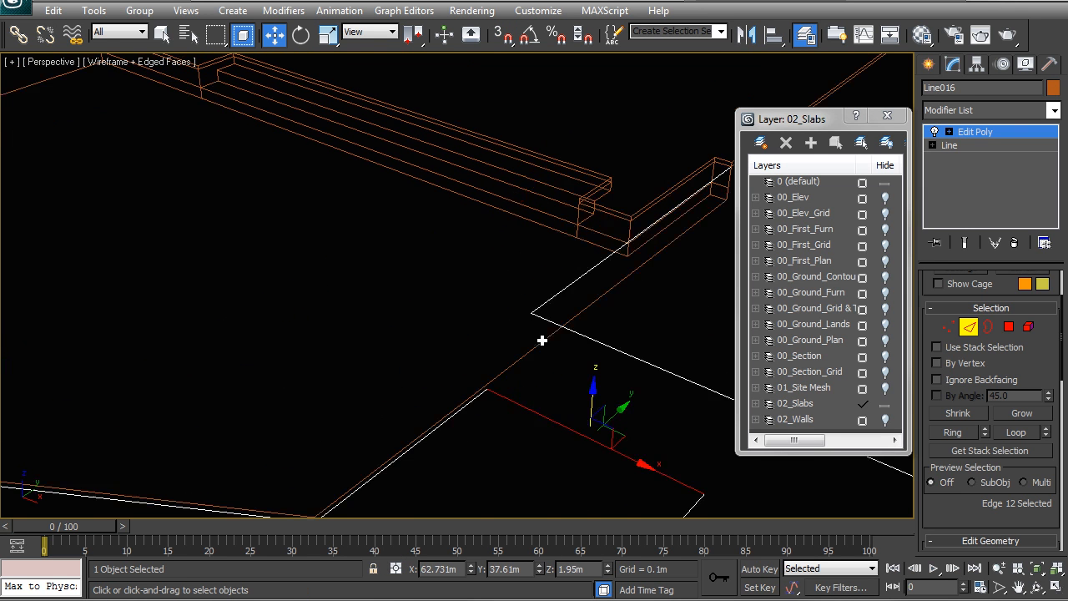
middle_click_drag(205, 85, 202, 93)
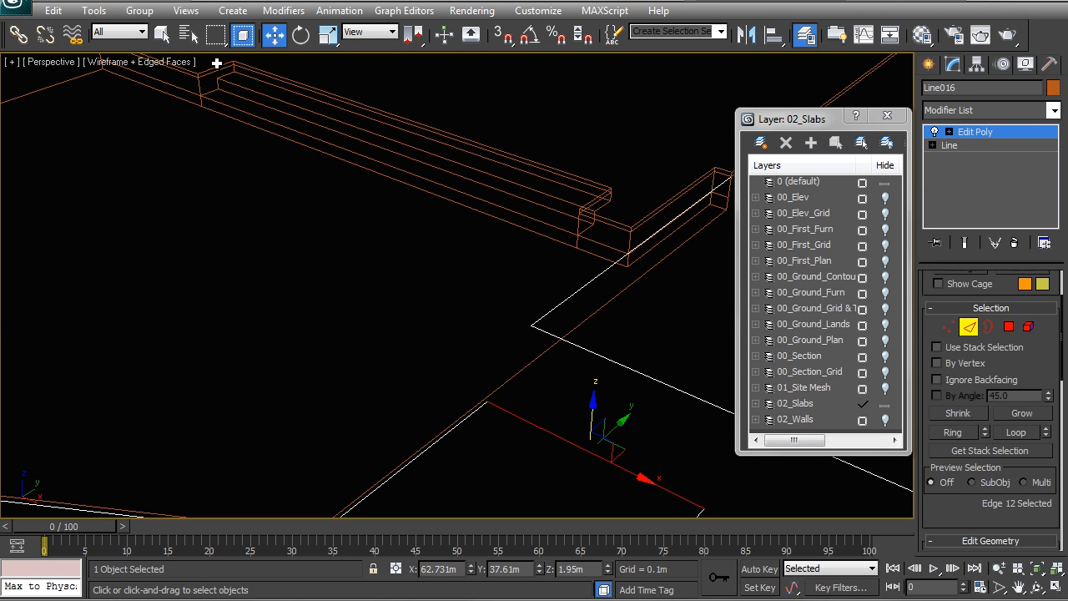
middle_click_drag(268, 166, 261, 133)
key("space")
middle_click_drag(186, 79, 208, 120)
key("s")
left_click_drag(212, 105, 209, 94, "shift")
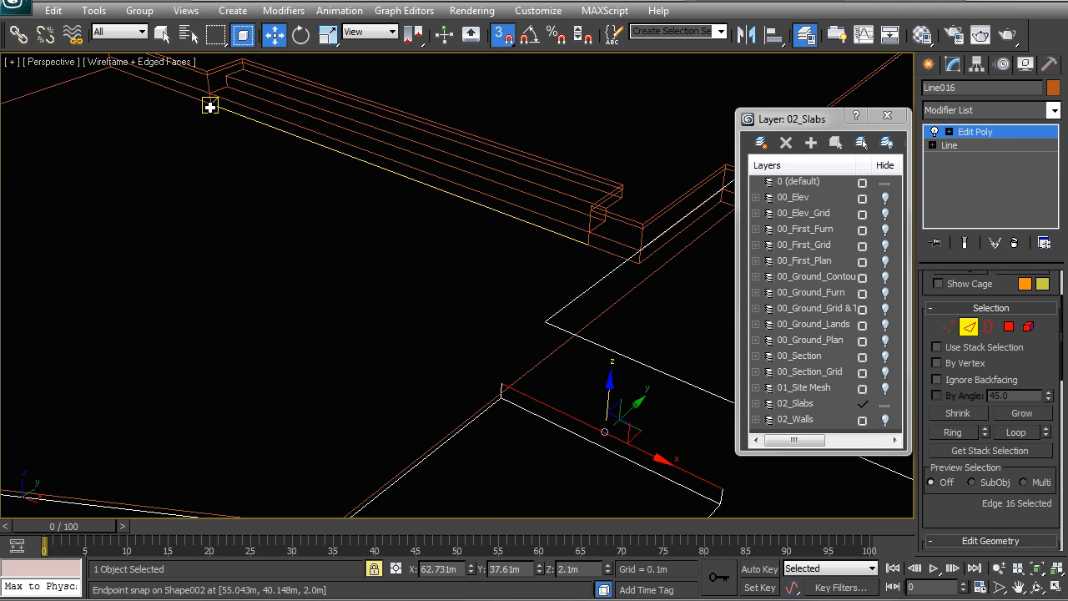
- Unhide the 00_Ground_Plan layer and extend the riser's top edge horizontally to Y 37.91 m as the first tread
middle_click_drag(543, 369, 459, 272)
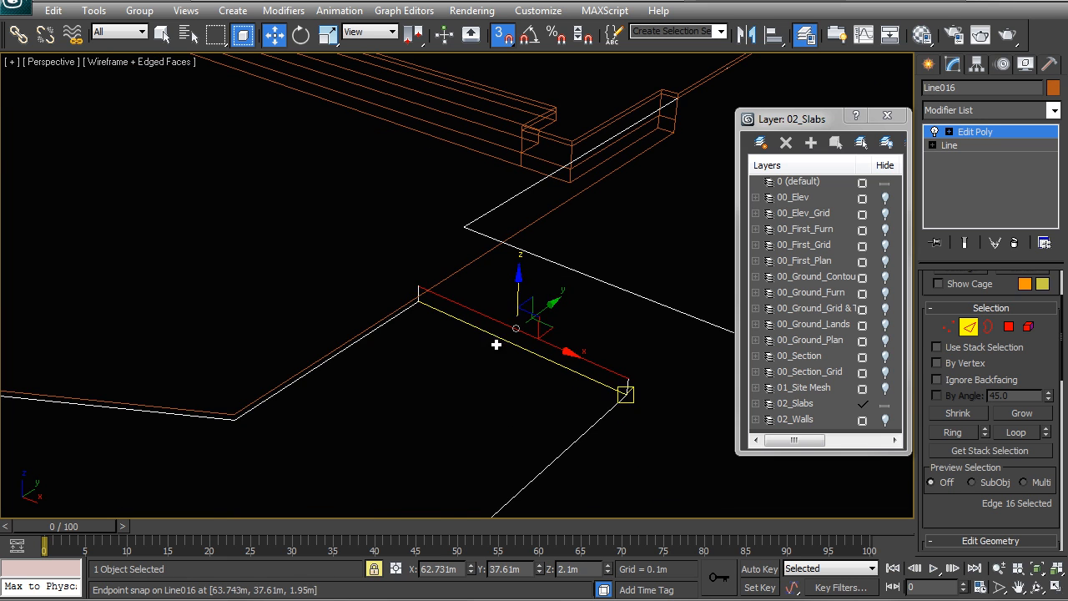
middle_click_drag(545, 403, 473, 378)
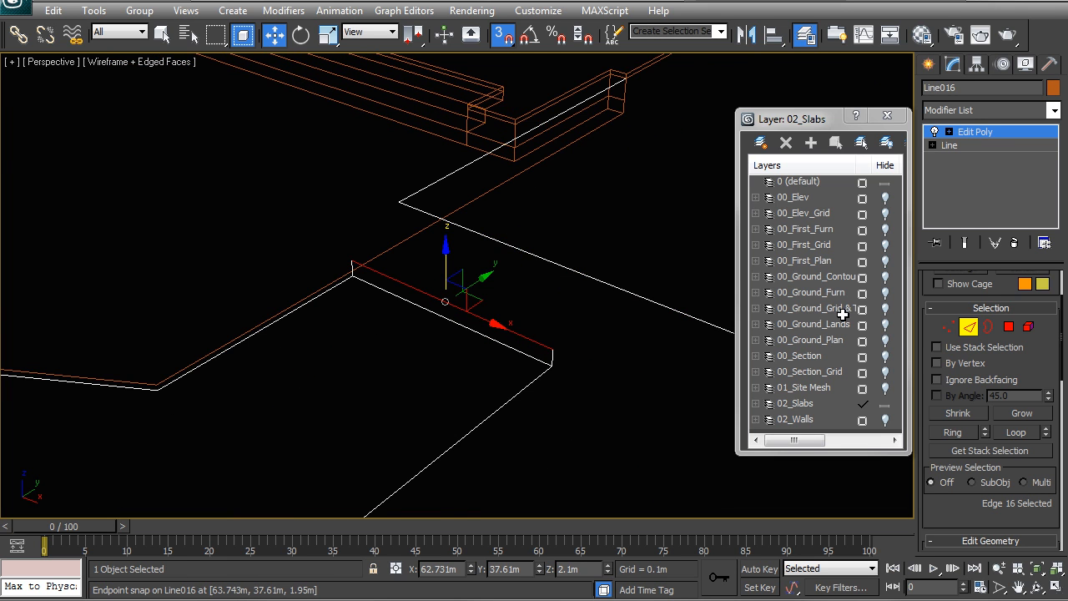
left_click(884, 340)
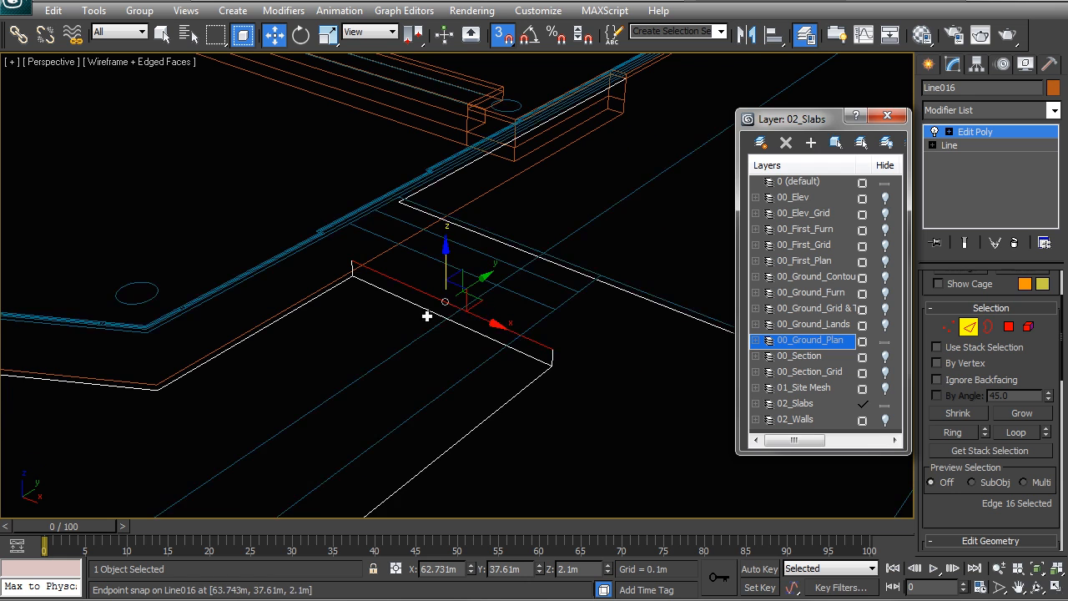
middle_click_drag(520, 321, 459, 339)
key("space")
mouse_move(493, 316)
left_mouse_down()
mouse_move(505, 309)
mouse_move(448, 336)
mouse_move(494, 306)
left_mouse_up()
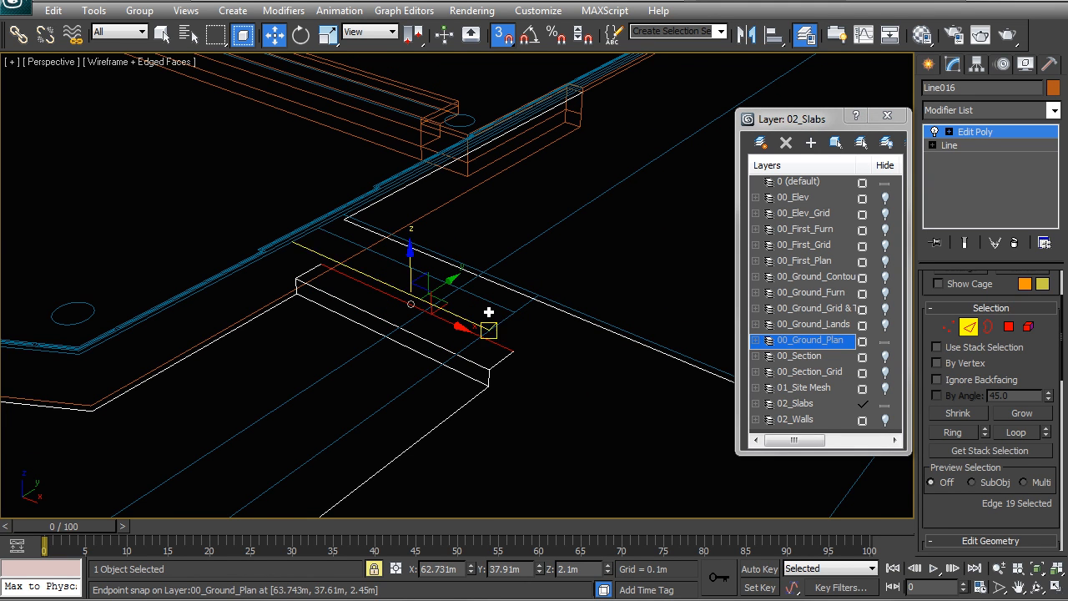
key("space")
middle_click_drag(530, 424, 504, 429)
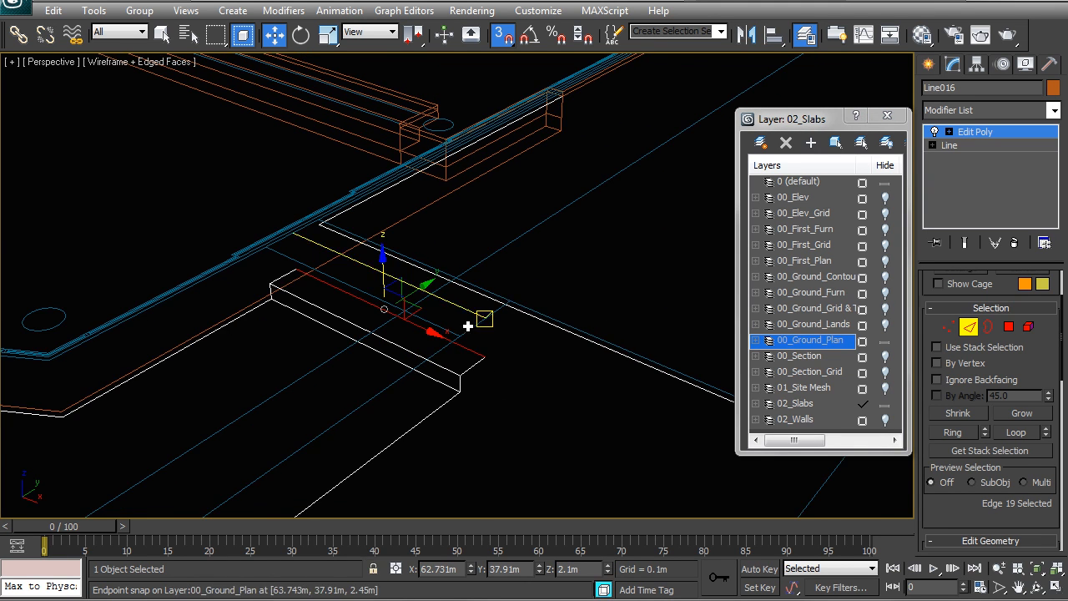
- Continue the stair with a second riser to Z 2.25 m, a tread to Y 38.21 m and a third riser to 2.4 m
left_click_drag(454, 388, 458, 374, "shift")
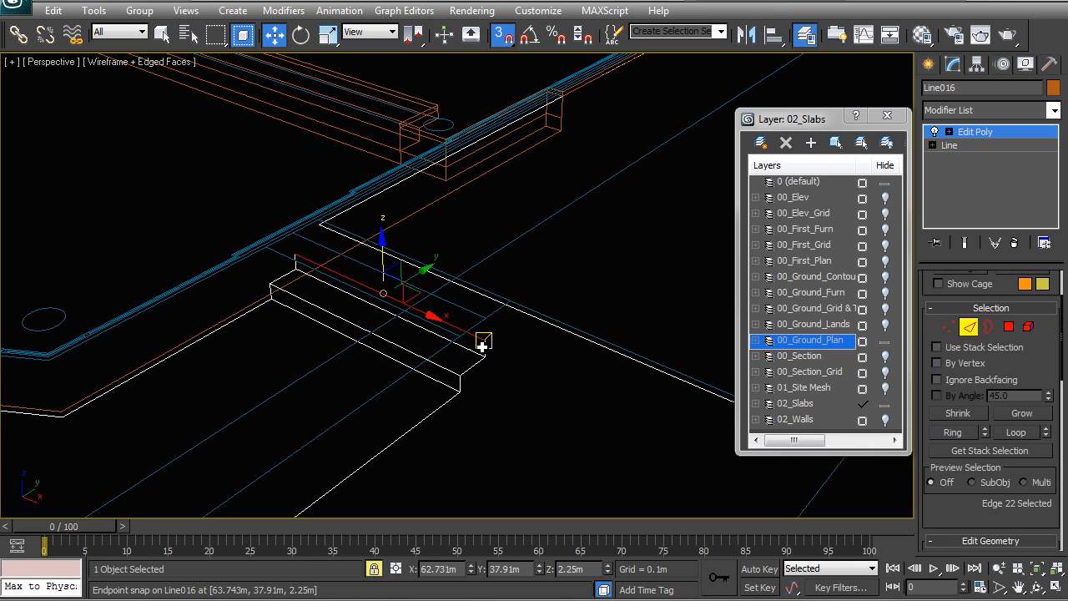
key("space")
left_click_drag(463, 370, 481, 339, "shift")
key("space")
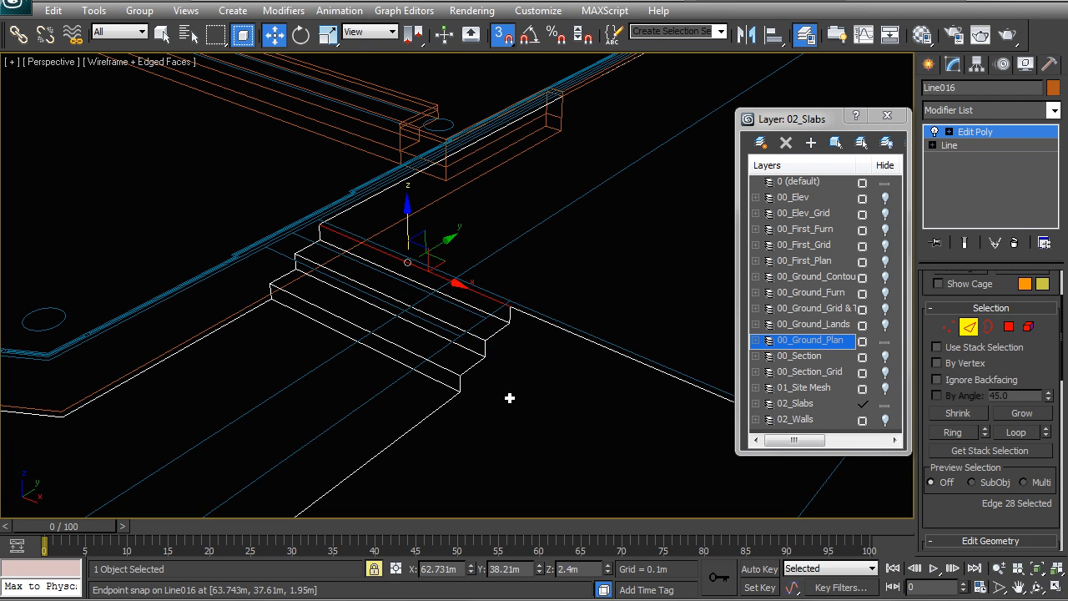
- Return the view to shaded display with edged faces and deselect the slab to inspect the finished stair
middle_click_drag(523, 377, 509, 376)
key("F3")
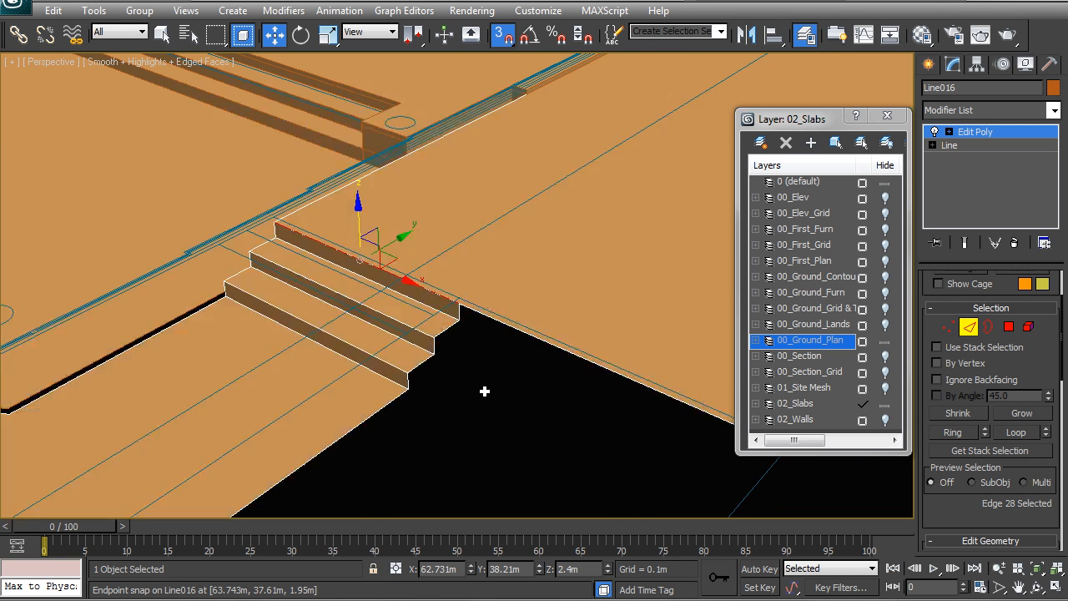
scroll(484, 389, "down", 3)
right_click(454, 326)
left_click(427, 307)
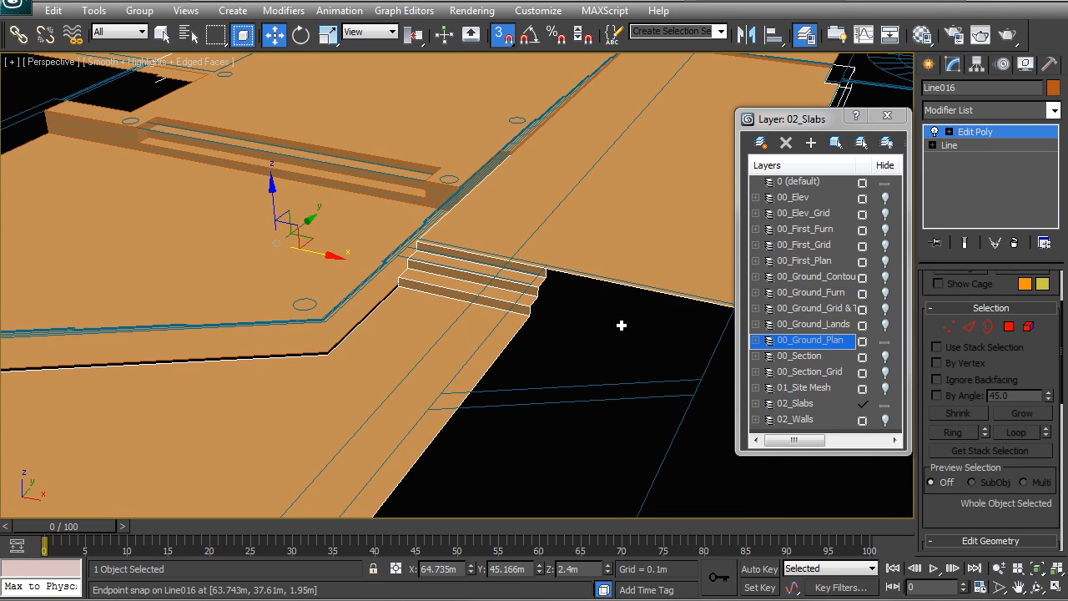
middle_click_drag(557, 329, 537, 334, "alt")
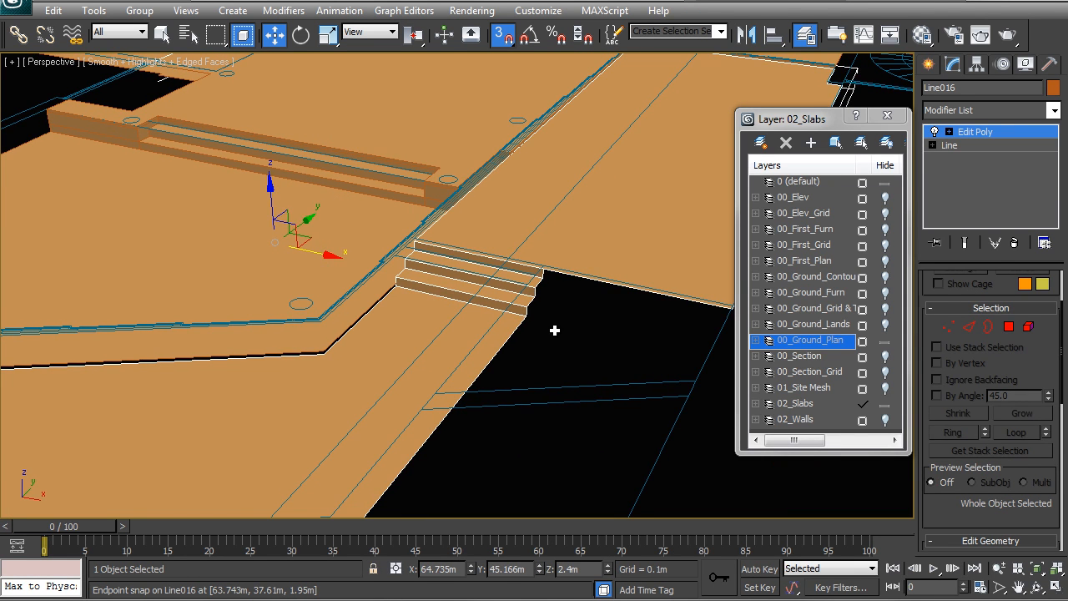
left_click(554, 330)
middle_click_drag(429, 303, 391, 286, "alt")
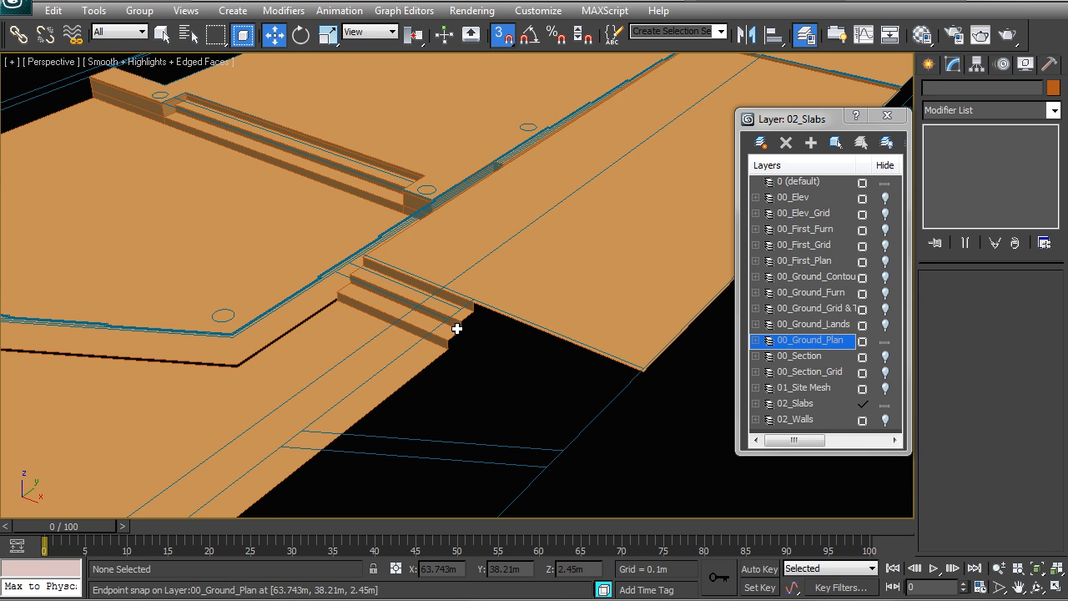
middle_click_drag(456, 328, 500, 309)
scroll(376, 296, "down", 3)
mouse_move(351, 292)
middle_mouse_down("alt")
mouse_move(505, 274)
mouse_move(335, 273)
mouse_move(365, 279)
mouse_move(348, 286)
middle_mouse_up("alt")
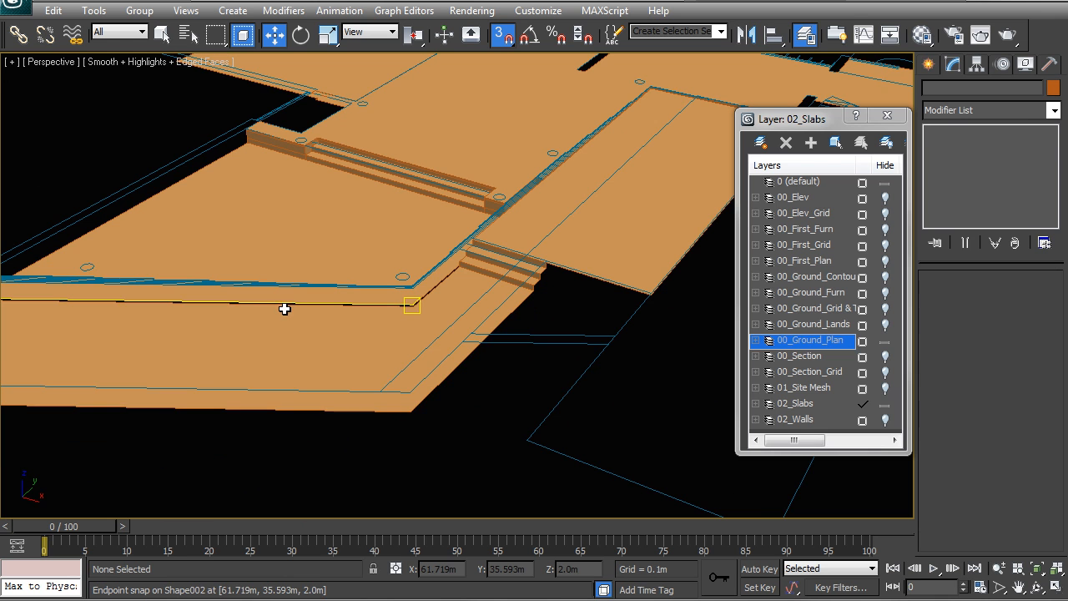
- Connect the raised slab's short end edge beside the stair with its opposite end edge, adding a lengthwise edge across the slab
left_click(409, 410)
middle_click_drag(395, 408, 443, 354, "alt")
middle_click_drag(517, 267, 735, 326, "alt")
left_click(969, 328)
left_click(293, 331)
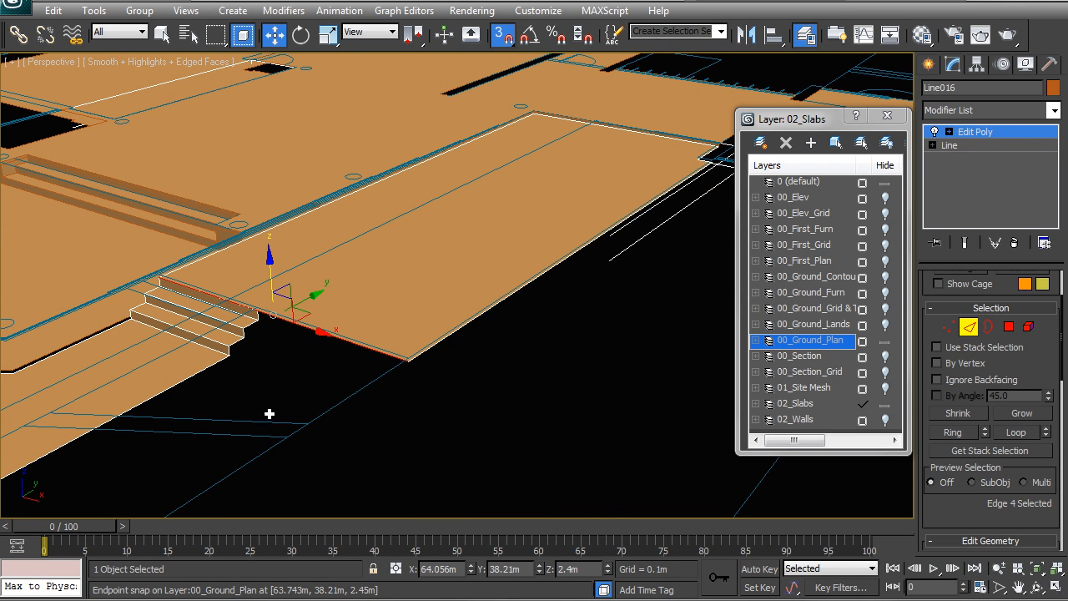
left_click(628, 130, "ctrl")
middle_click_drag(412, 281, 416, 278, "alt")
right_click(417, 277)
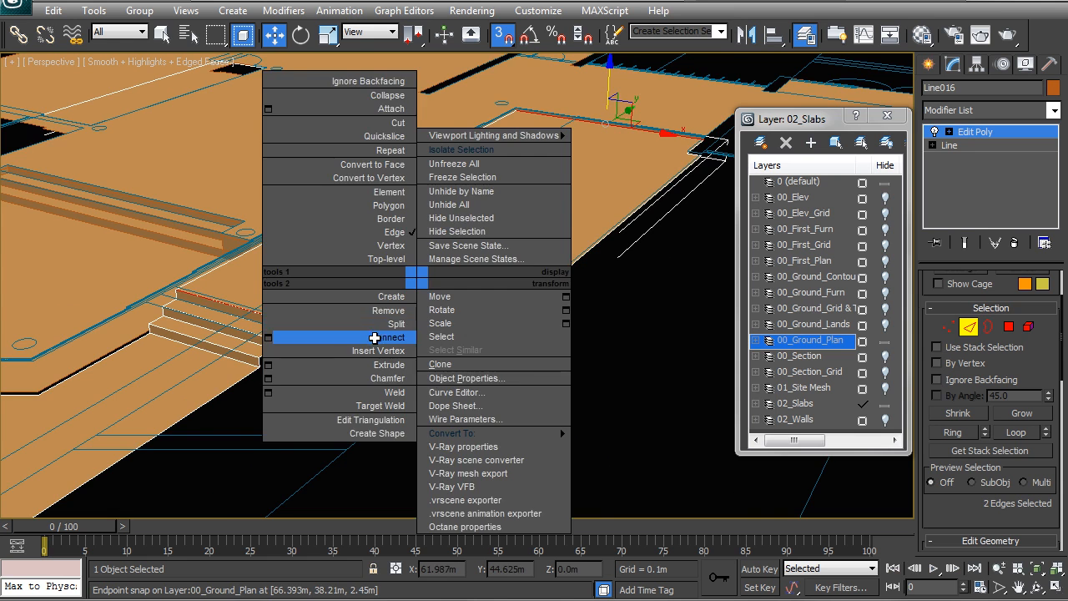
left_click(374, 337)
middle_click_drag(405, 346, 442, 360, "alt")
- Slide the new edge's vertex along the slab's end edge to the outer corner of the top stair riser
key("1")
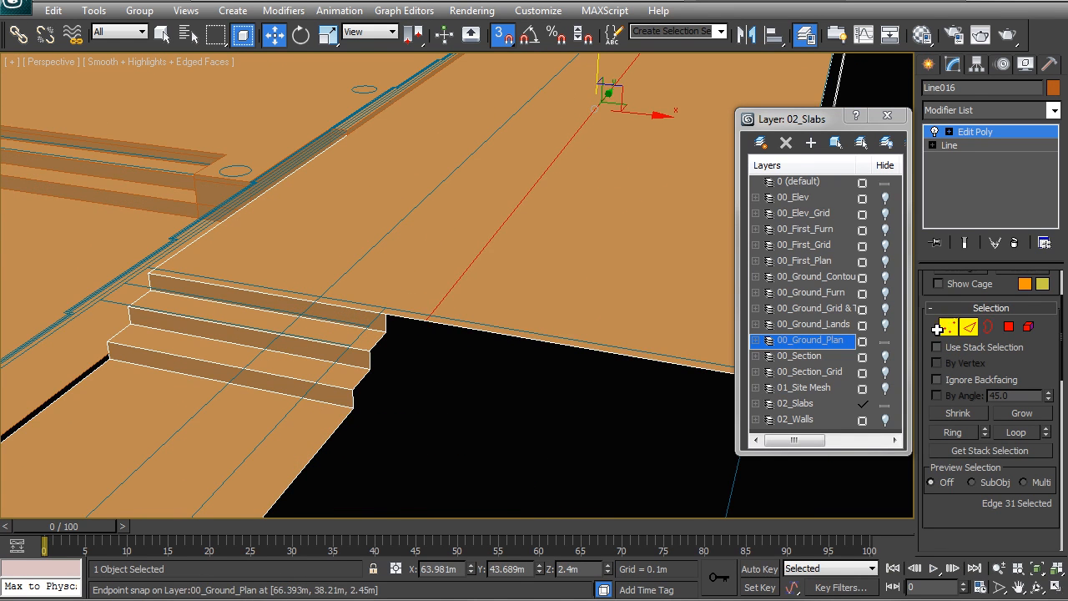
left_click(426, 319)
key("s")
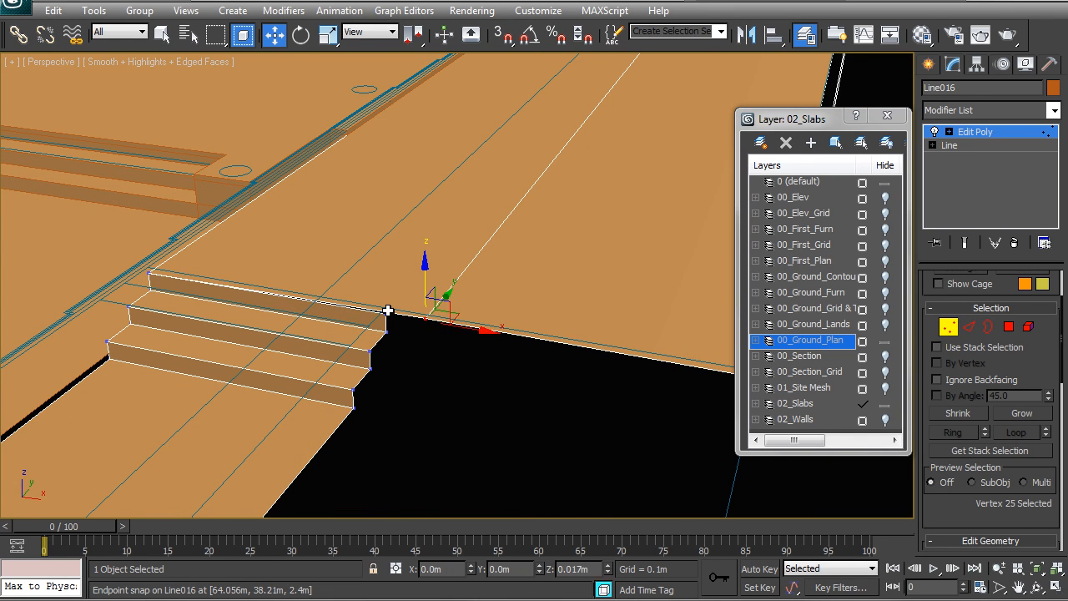
left_click_drag(386, 311, 386, 314)
key("s")
- Weld the vertices at the stair's upper outer corner and deselect the slab
left_click_drag(430, 369, 368, 295)
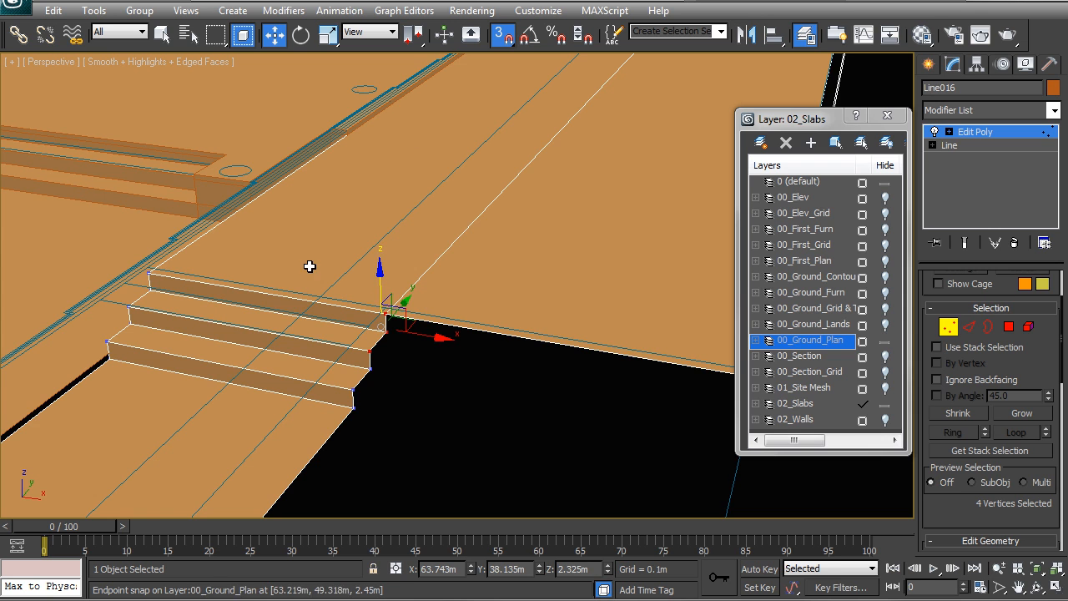
middle_click_drag(437, 384, 489, 345)
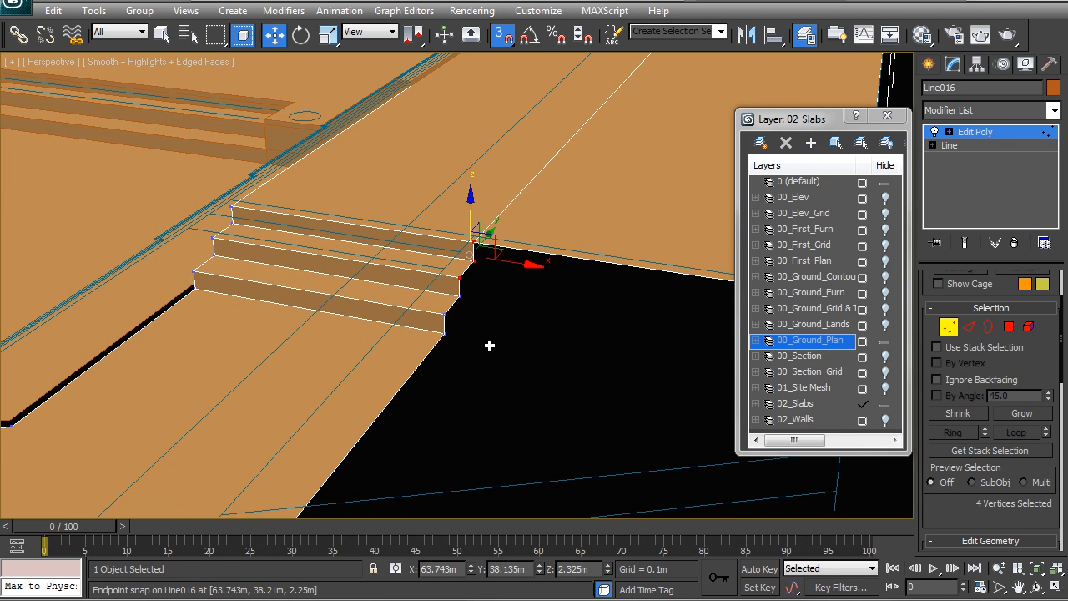
key("ctrl+shift+w")
middle_click_drag(519, 296, 415, 325, "alt")
right_click(460, 302)
left_click(439, 284)
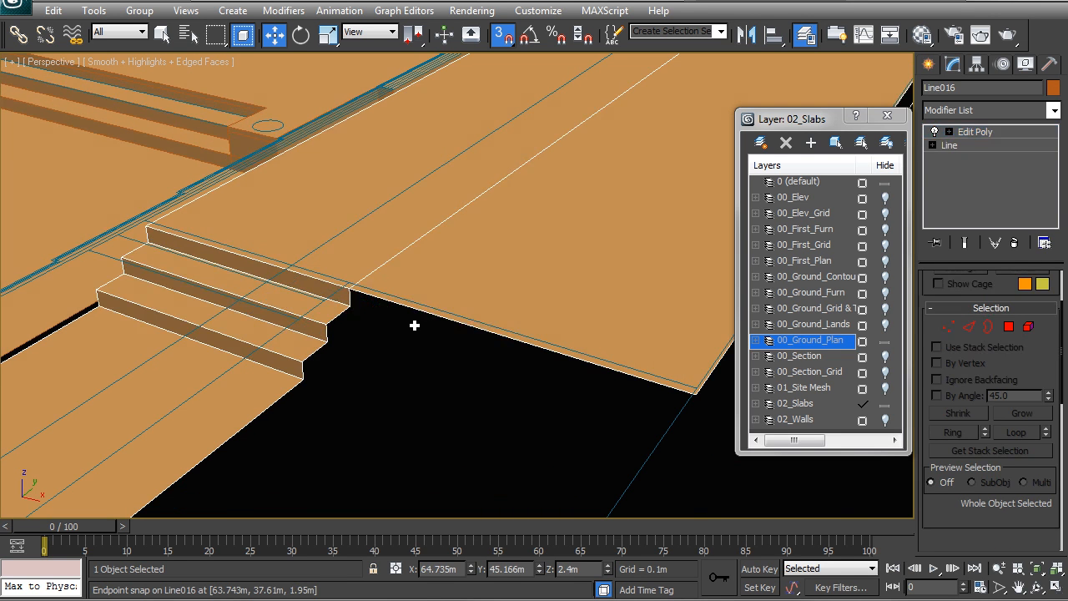
left_click(396, 379)
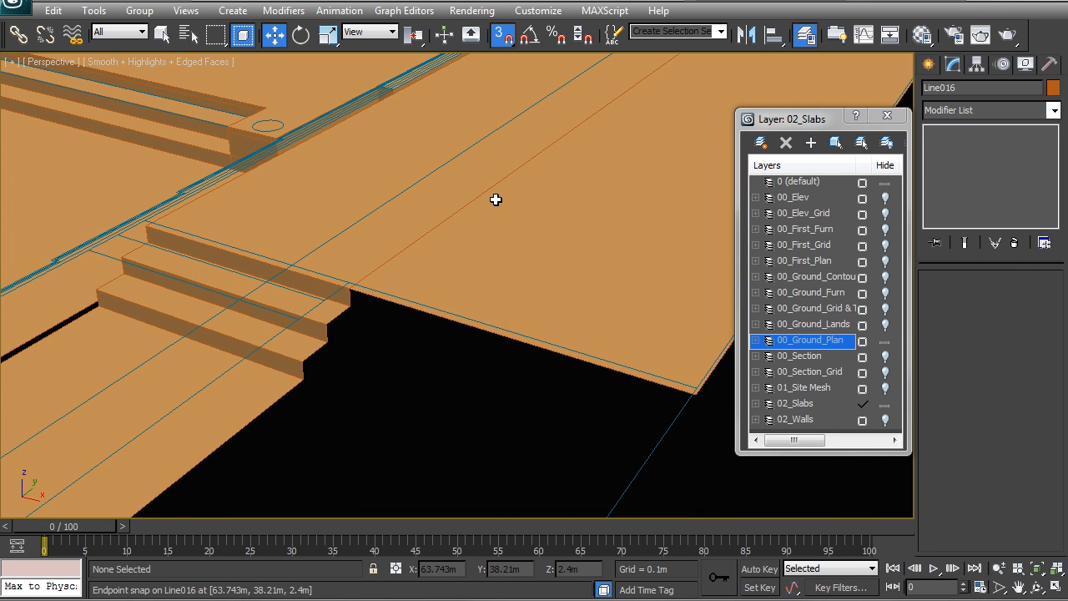
left_click(538, 10)
left_click(555, 281)
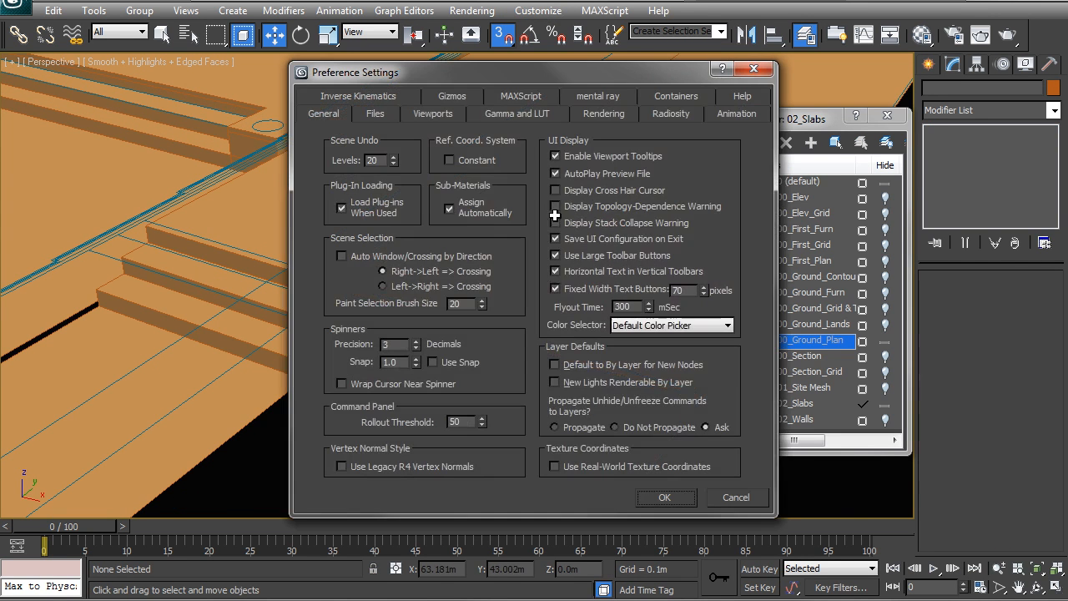
left_click(753, 69)
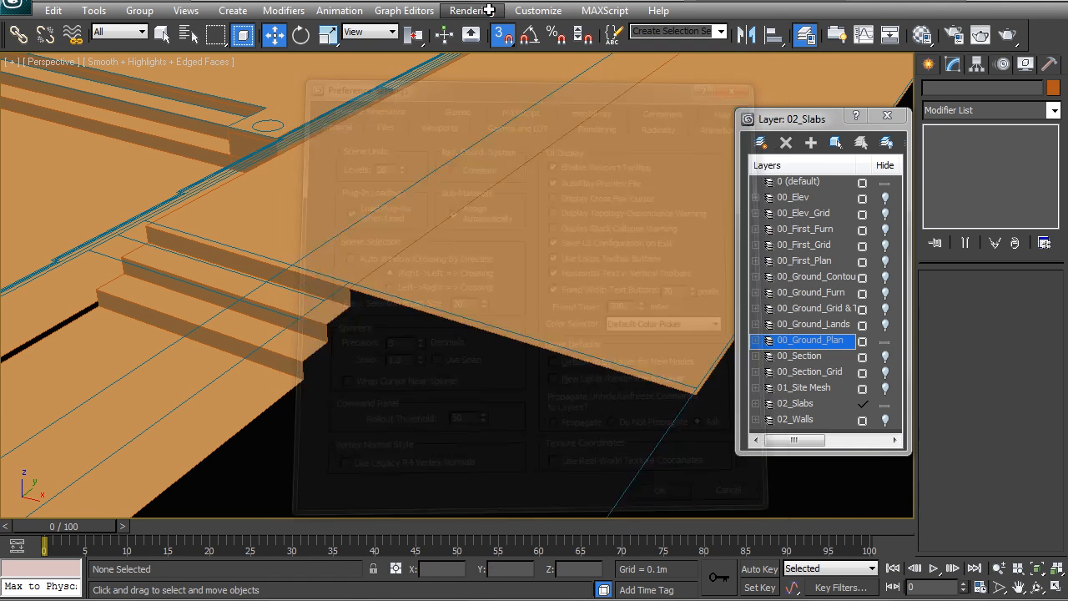
- Look up the hotkeys assigned to Weld (Poly) and Weld Vertex (Poly) among the Editable Polygon Object commands
left_click(538, 10)
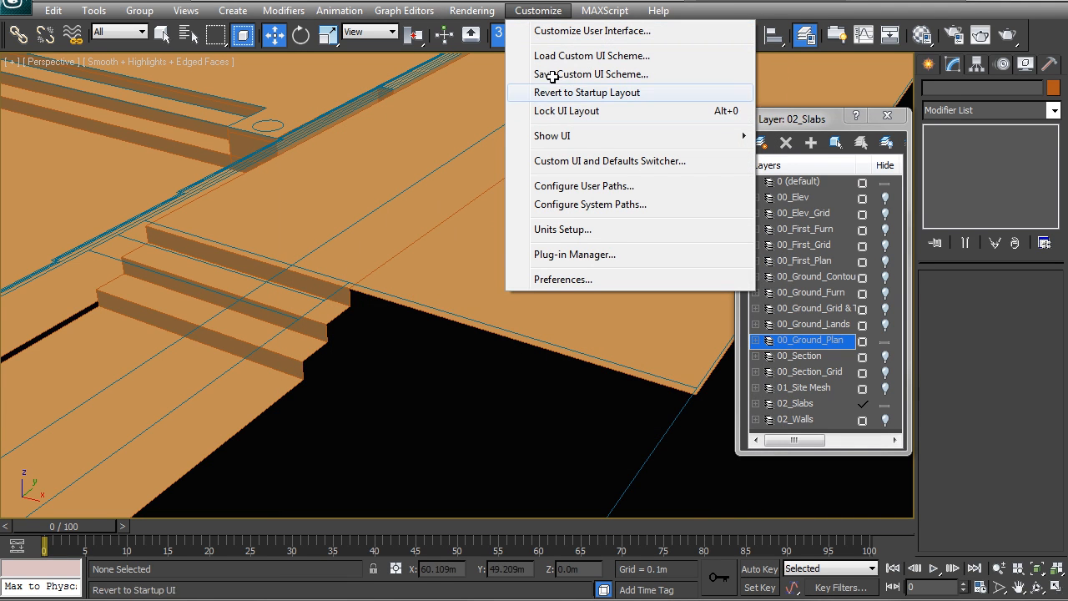
left_click(549, 30)
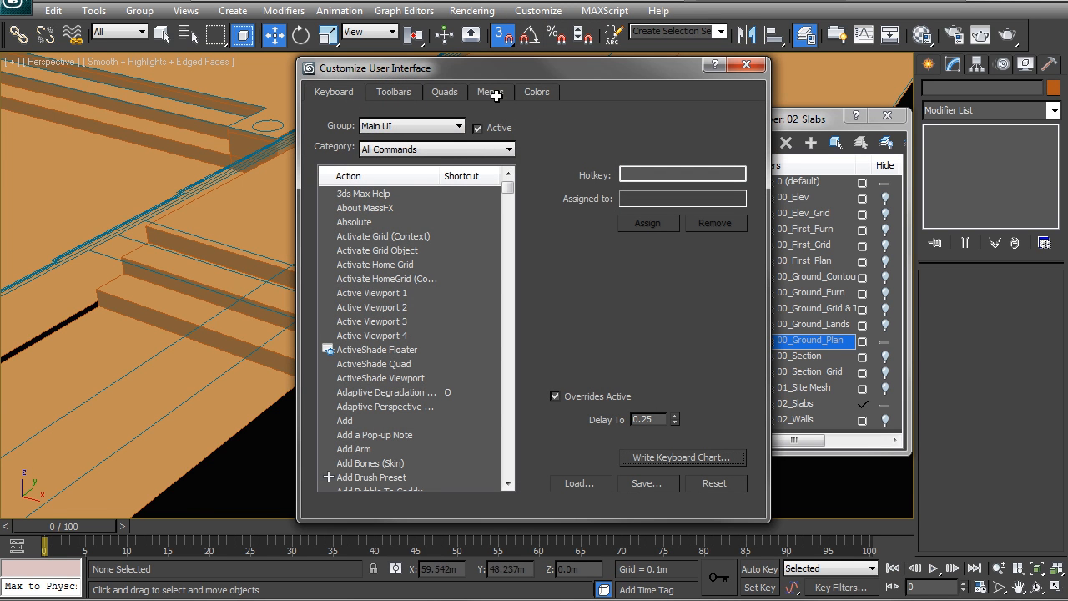
left_click(380, 148)
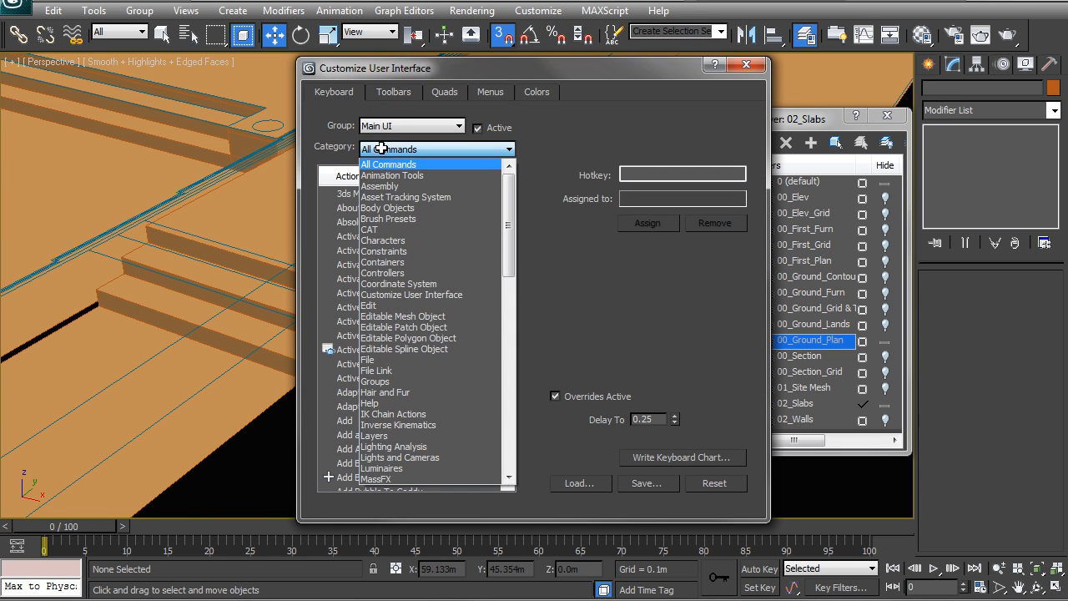
left_click(417, 339)
left_click_drag(509, 212, 499, 462)
left_click(343, 449)
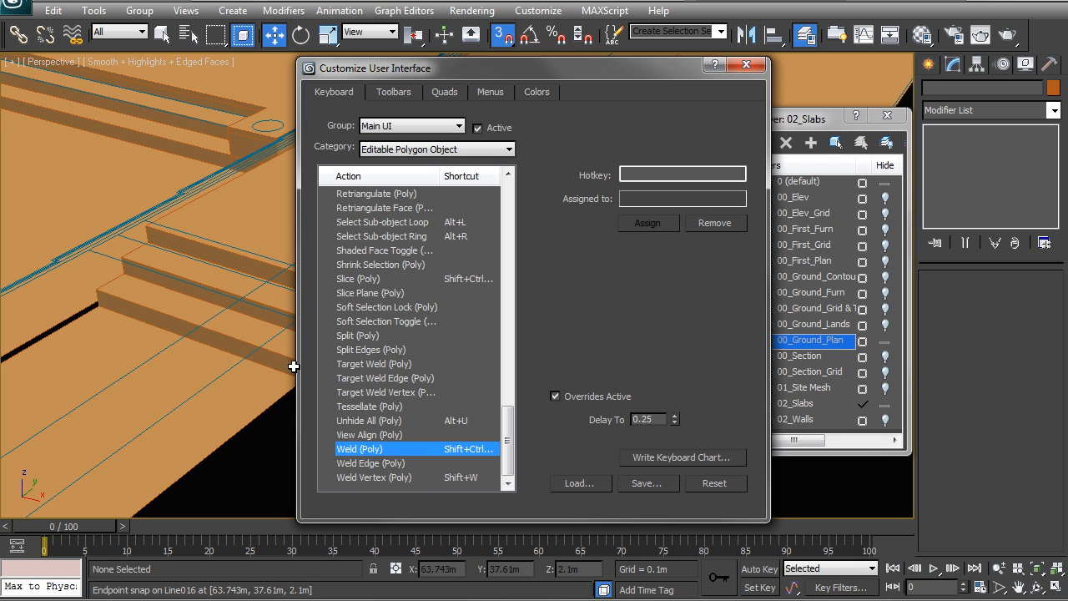
left_click(353, 475)
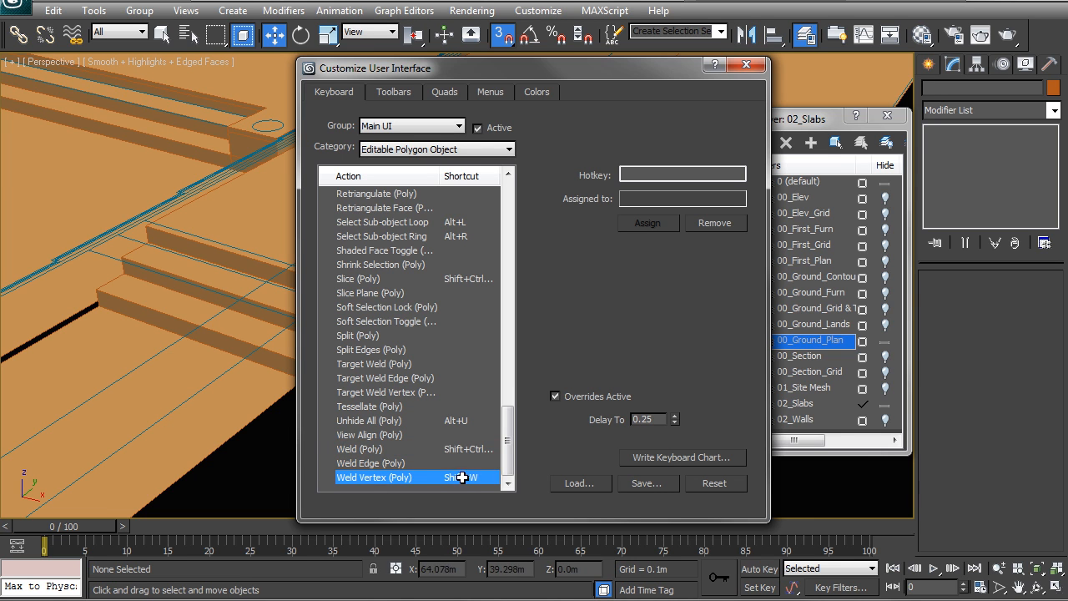
left_click(749, 60)
- Extrude the lower slab's two outer edges and the raised slab's end and outer long edges downward by about 0.09 m
scroll(374, 326, "up", 2)
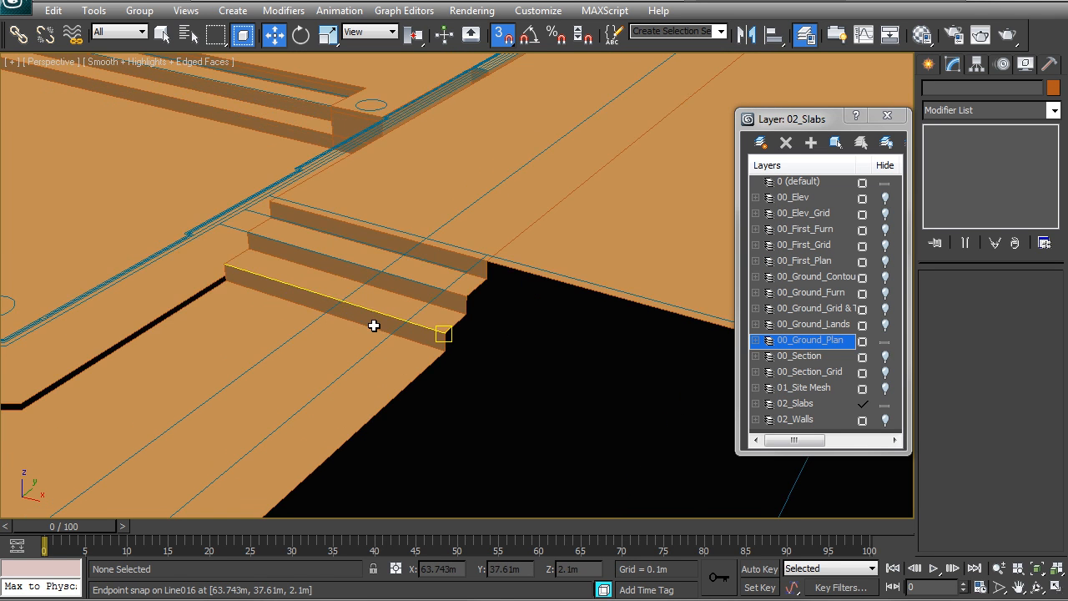
scroll(380, 324, "down", 5)
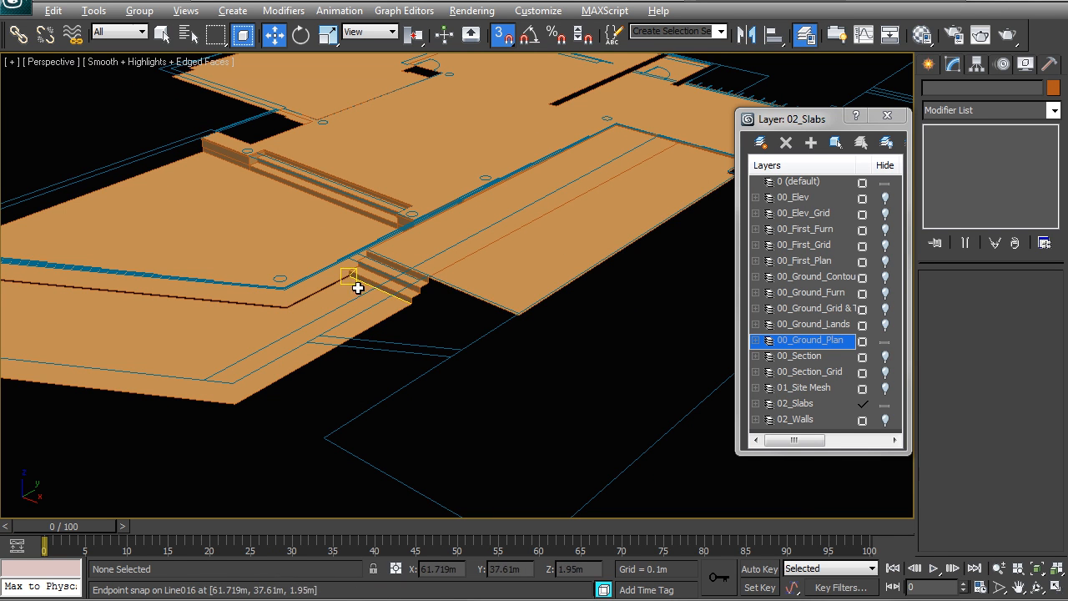
scroll(355, 286, "up", 2)
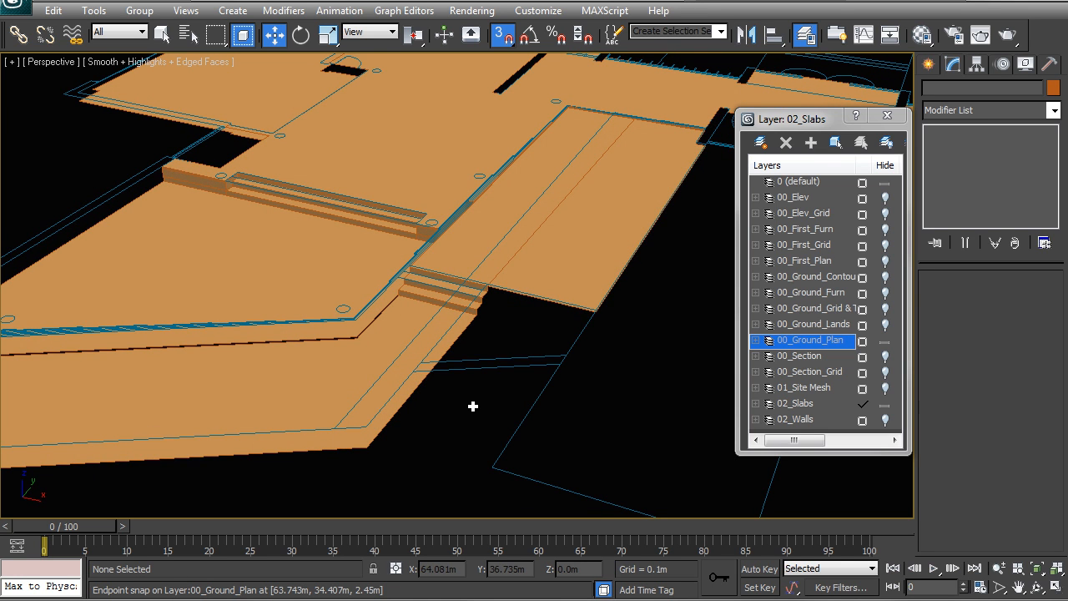
left_click(476, 314)
left_click(967, 327)
middle_click_drag(96, 457, 390, 356)
left_click(354, 348)
middle_click_drag(513, 382, 349, 300, "alt")
scroll(479, 343, "up", 5)
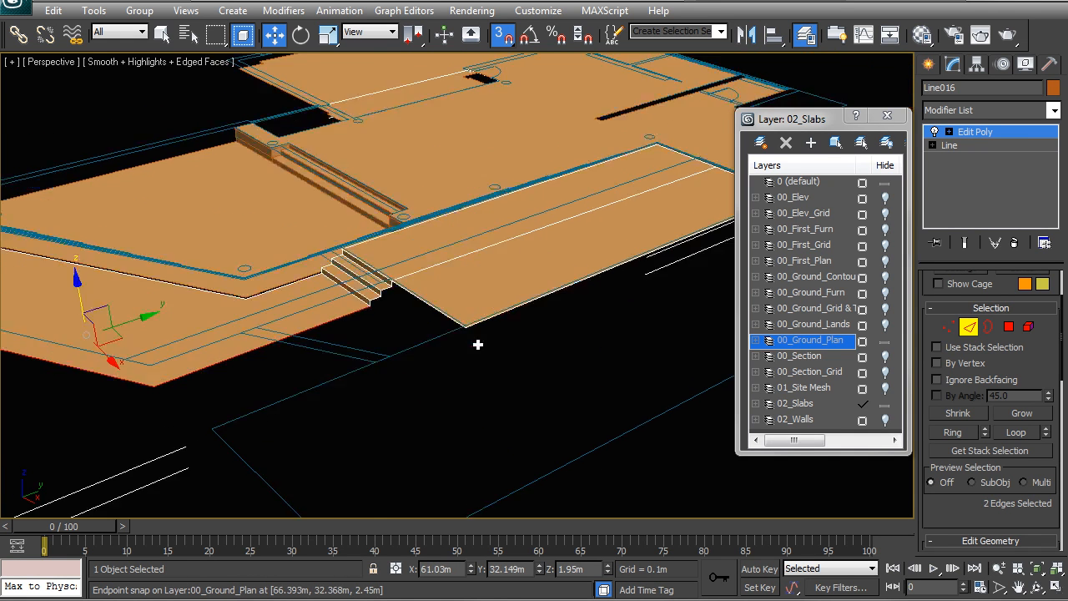
left_click(363, 362)
left_click(350, 358, "ctrl")
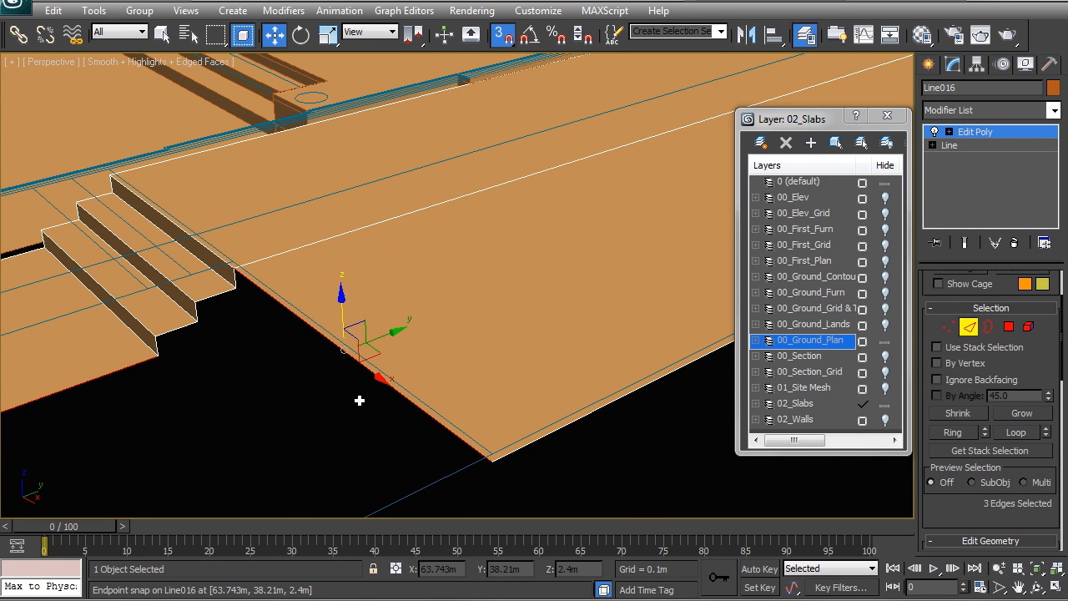
left_click(526, 444, "ctrl")
scroll(457, 450, "down", 5)
middle_click_drag(470, 317, 520, 305, "alt")
key("s")
left_click_drag(598, 181, 599, 190)
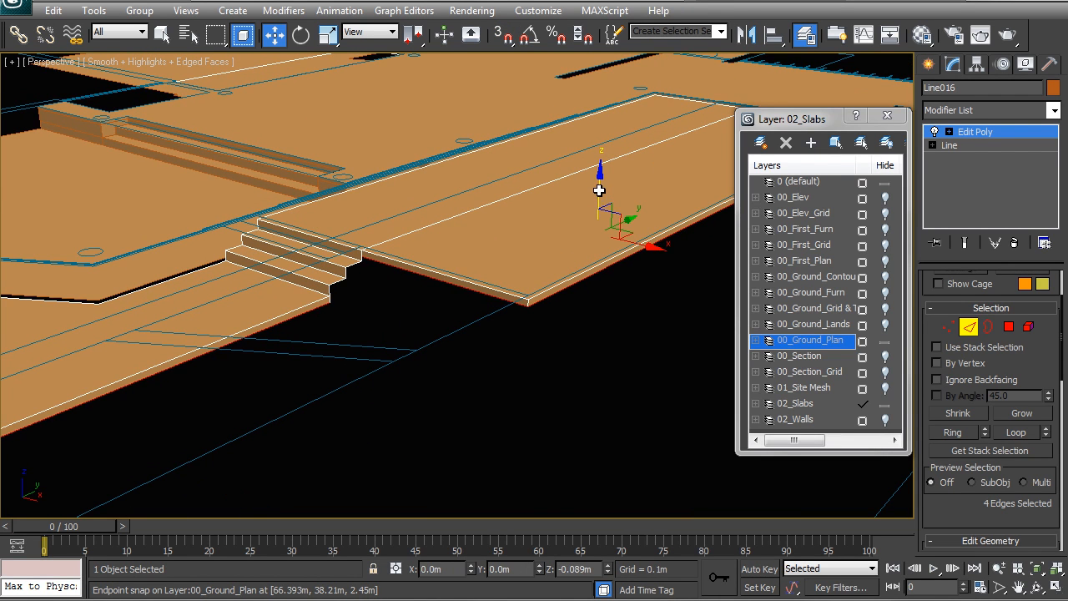
scroll(403, 353, "down", 3)
middle_click_drag(403, 353, 447, 350, "alt")
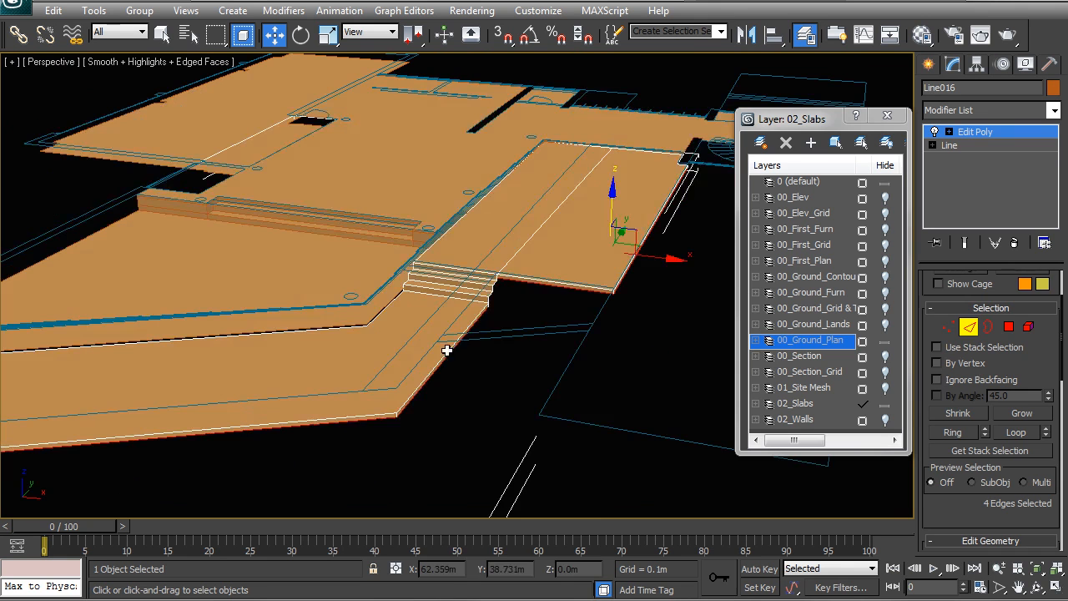
right_click(442, 346)
left_click(413, 327)
middle_click_drag(481, 384, 464, 389, "alt")
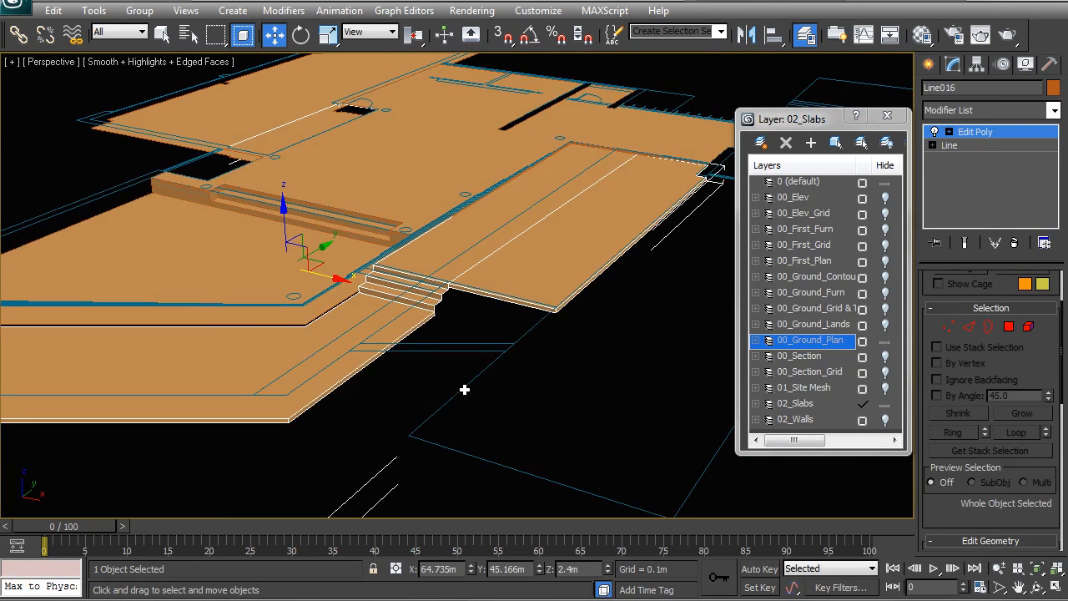
- Move the four extruded bottom edges slightly upward to thin the slab's side faces, then deselect the slab
middle_click_drag(539, 350, 492, 342, "alt")
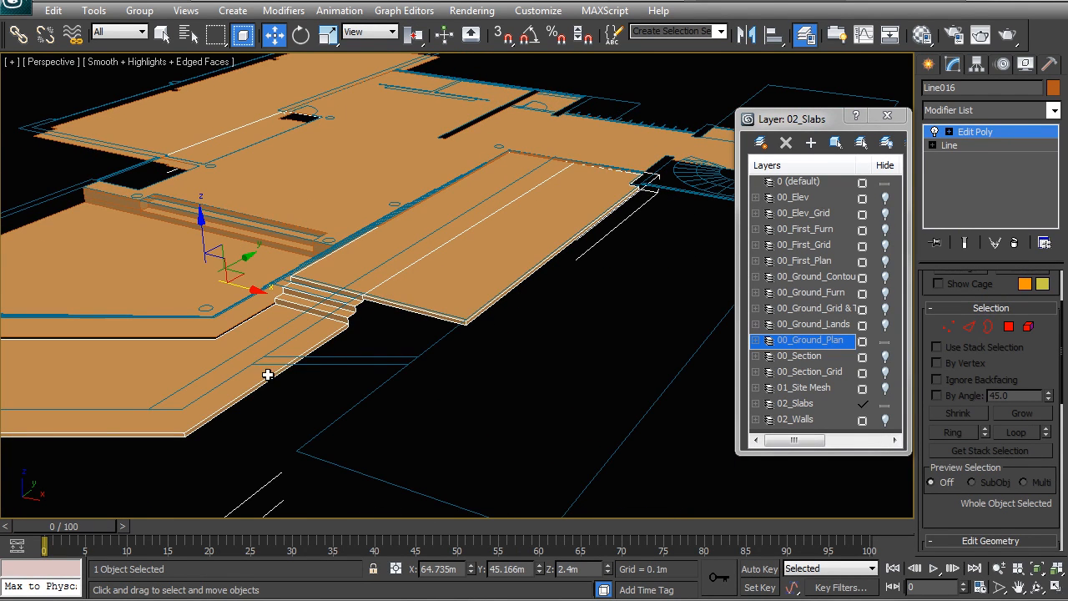
scroll(593, 357, "up", 3)
scroll(485, 298, "up", 4)
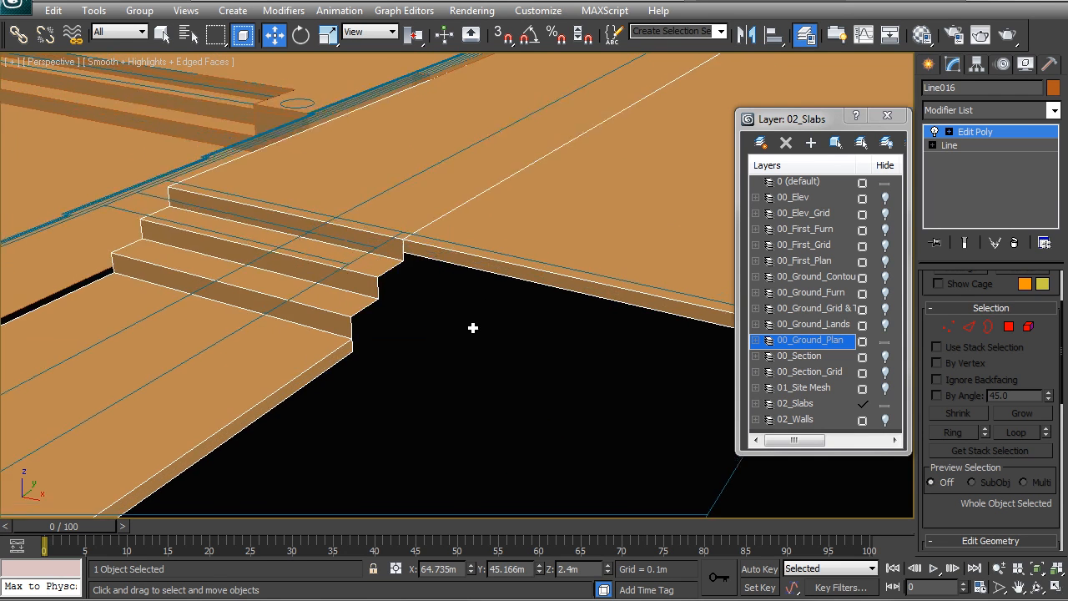
scroll(668, 268, "down", 3)
middle_click_drag(395, 309, 931, 310)
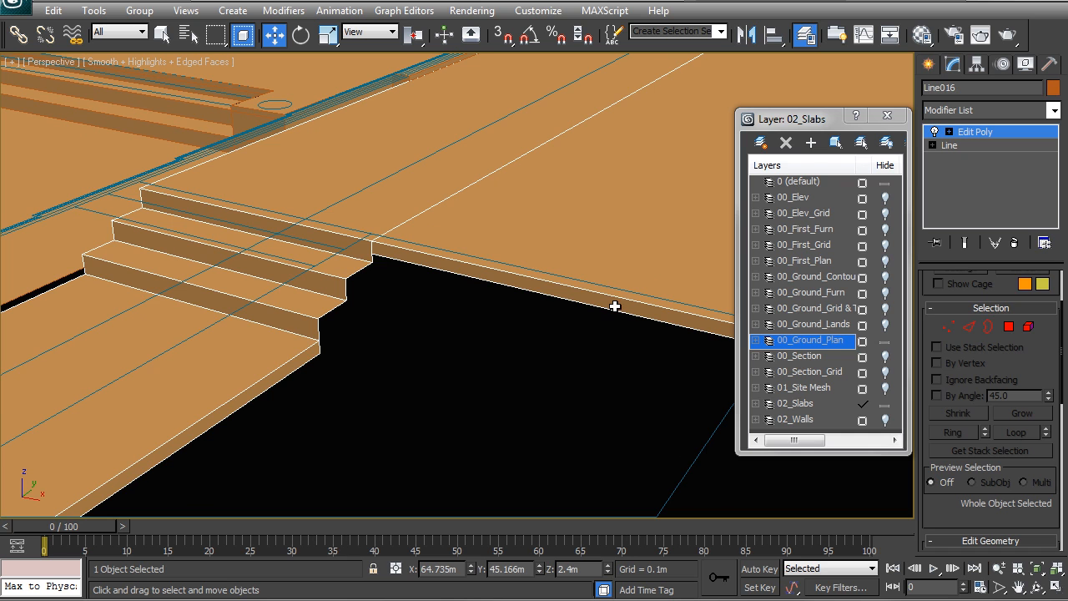
left_click(967, 328)
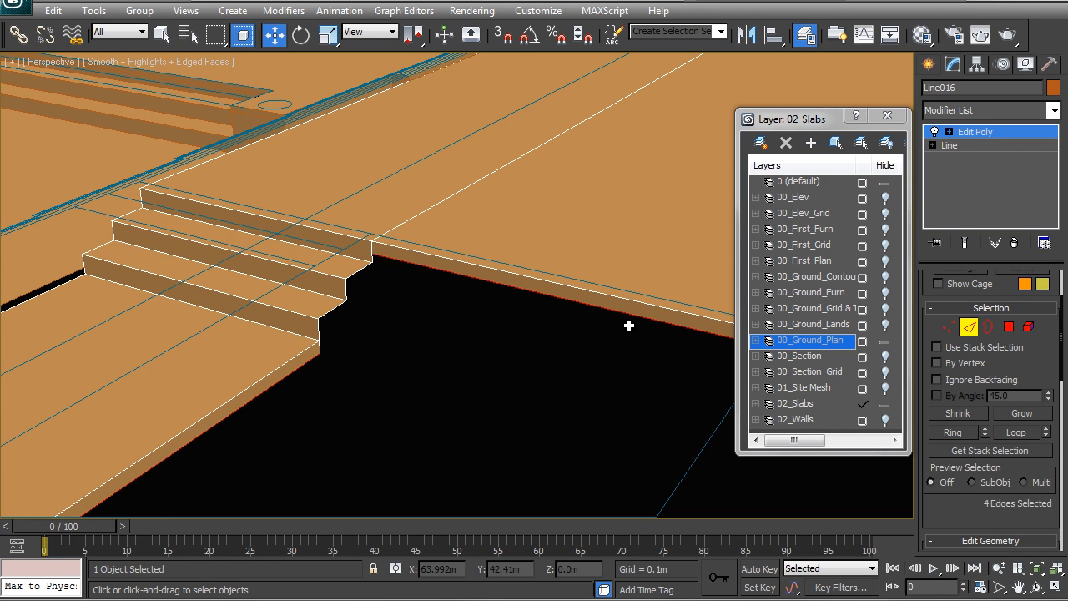
middle_click_drag(469, 319, 225, 279)
left_click_drag(523, 140, 501, 129)
right_click(445, 264)
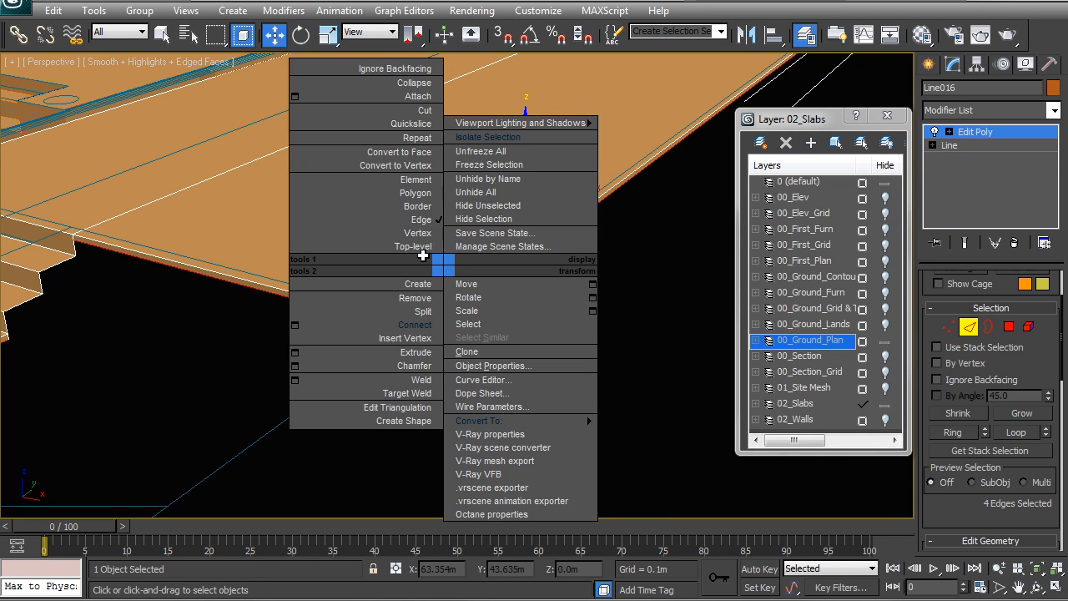
left_click(423, 248)
left_click(505, 402)
- Extrude the middle slab's two outer edges beside the small stair down 0.05 m with endpoint snapping, then leave edge editing
scroll(479, 350, "down", 5)
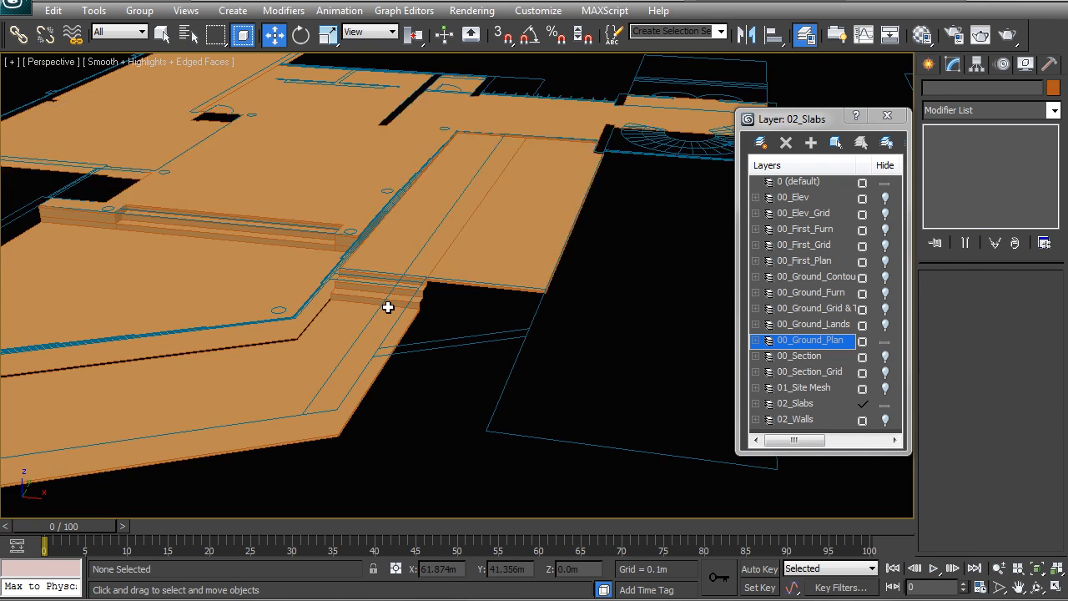
scroll(367, 305, "down", 3)
scroll(255, 353, "up", 4)
middle_click_drag(256, 353, 428, 342)
left_click(459, 293)
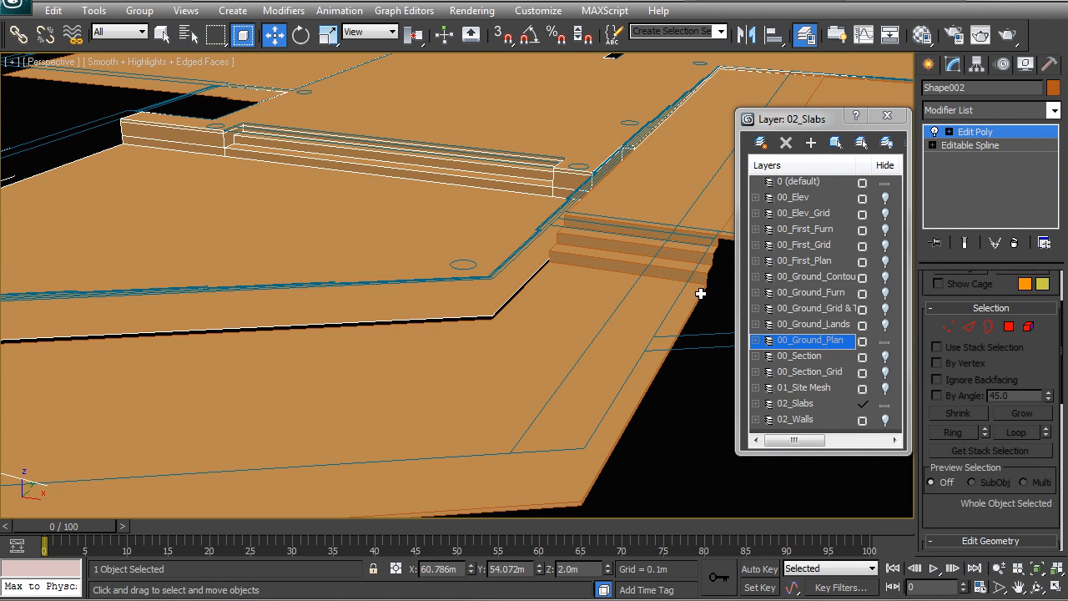
left_click(968, 326)
left_click(504, 307)
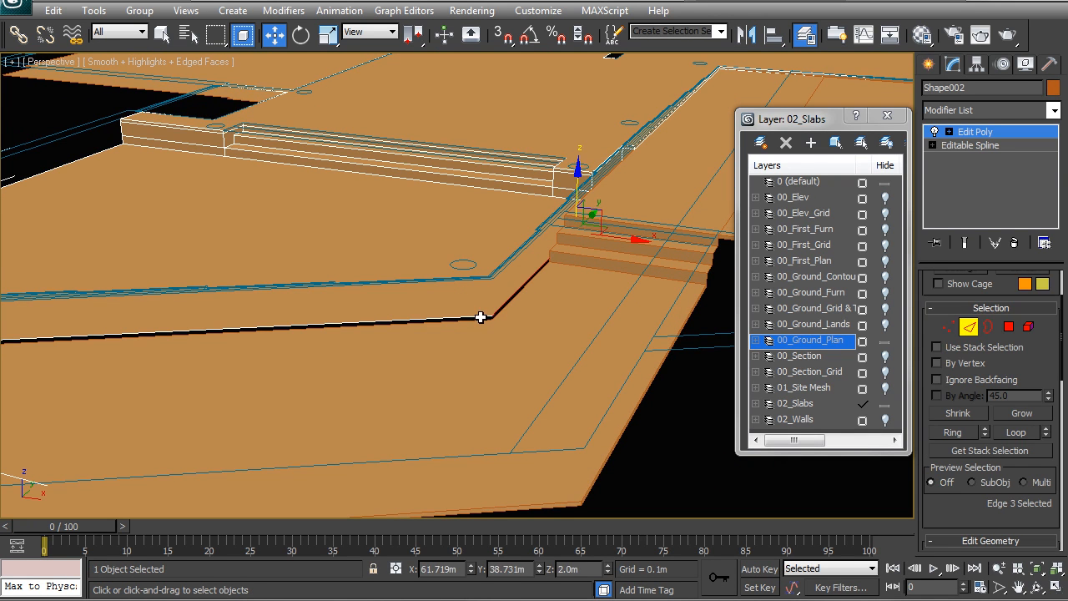
left_click(481, 317, "ctrl")
middle_click_drag(304, 341, 510, 319)
middle_click_drag(359, 317, 262, 299, "alt")
scroll(262, 299, "down", 5)
key("s")
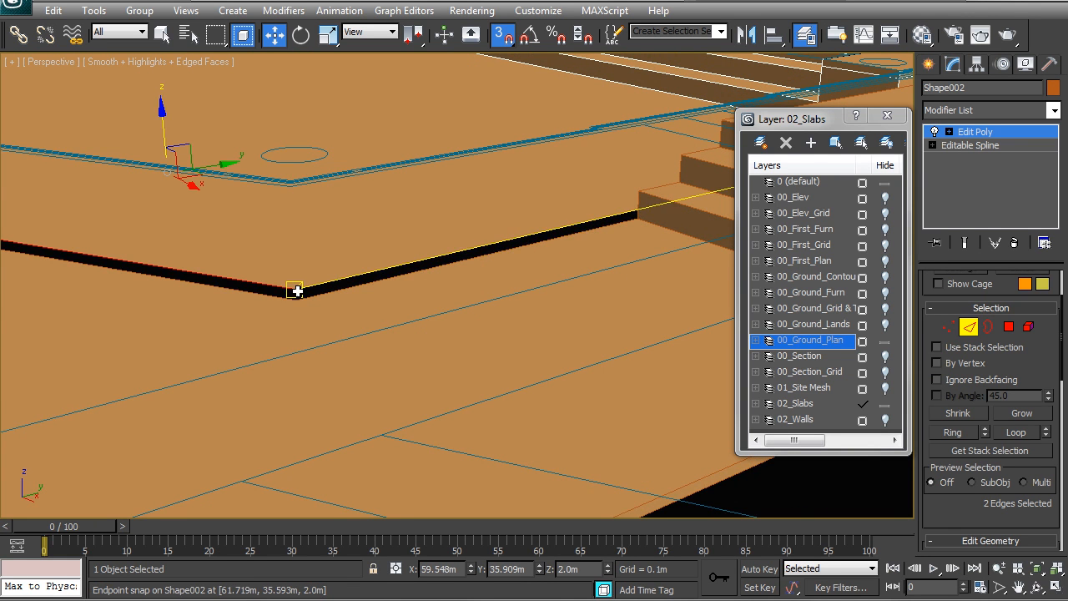
left_click_drag(296, 291, 297, 298)
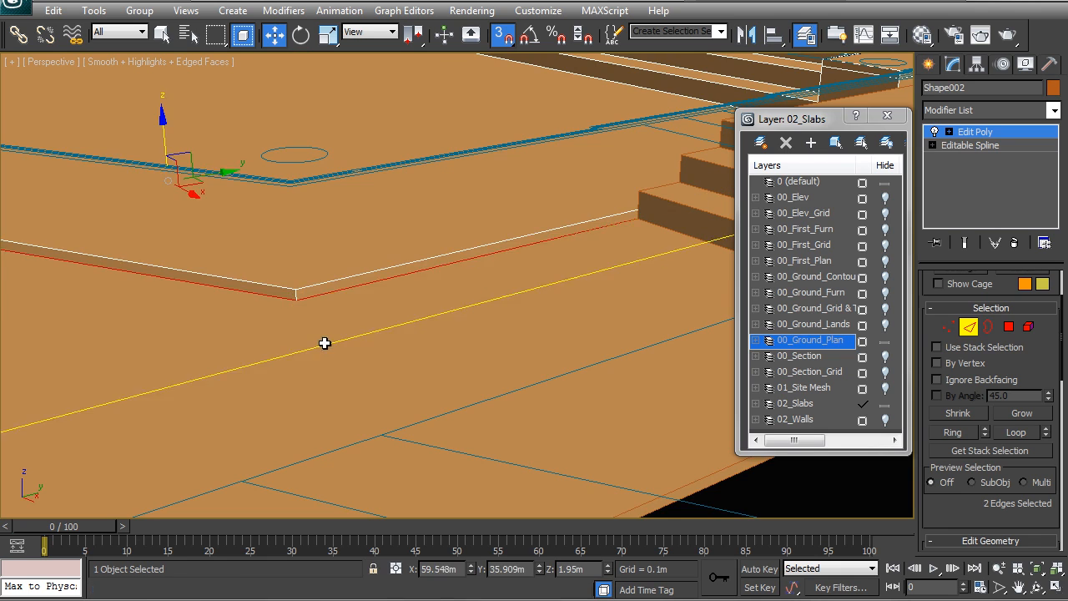
middle_click_drag(325, 341, 381, 370)
scroll(378, 359, "down", 5)
right_click(362, 304)
left_click(343, 288)
- Deselect the slab and examine the slab edges, undersides and stairs from several angles
middle_click_drag(426, 320, 412, 303, "alt")
scroll(504, 298, "up", 3)
mouse_move(534, 350)
middle_mouse_down("alt")
mouse_move(534, 312)
mouse_move(534, 352)
middle_mouse_up("alt")
middle_click_drag(541, 315, 543, 274, "alt")
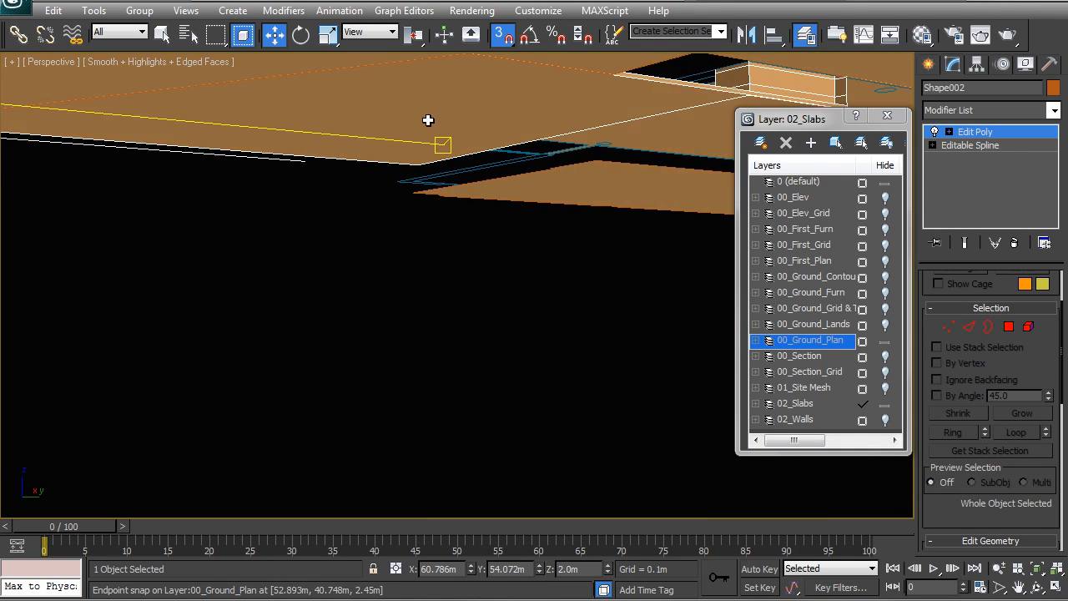
middle_click_drag(433, 145, 467, 364, "alt")
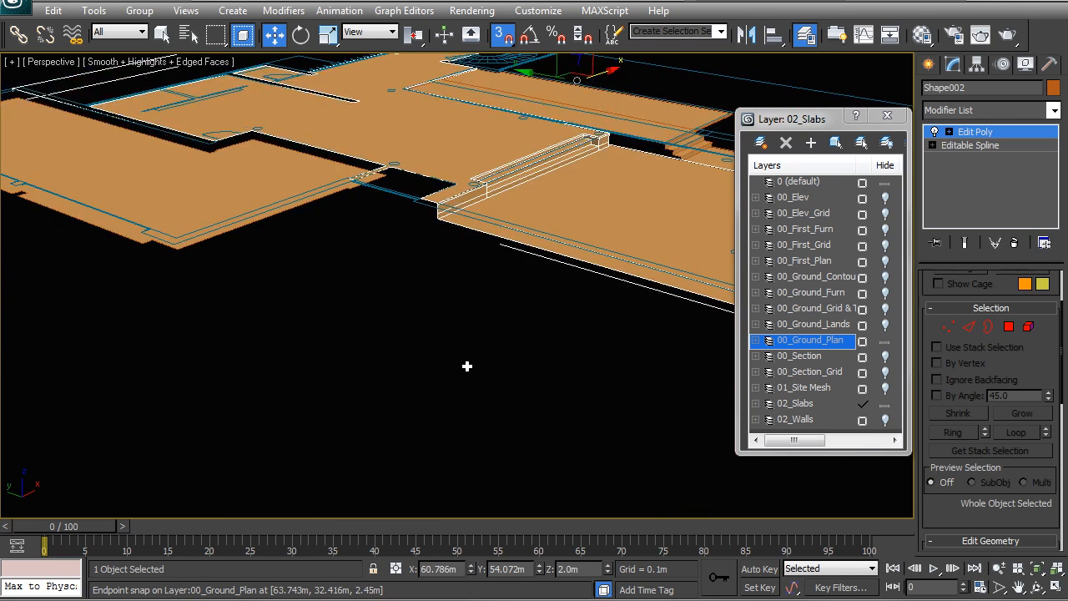
left_click(527, 286)
middle_click_drag(527, 286, 416, 392, "alt")
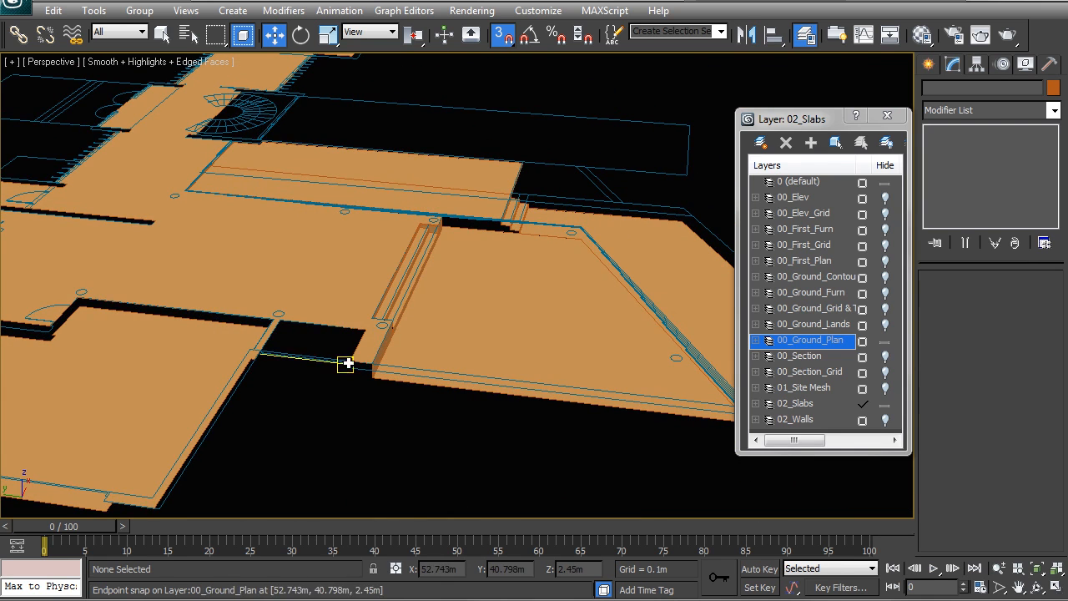
mouse_move(508, 358)
middle_mouse_down("alt")
mouse_move(317, 345)
mouse_move(387, 312)
middle_mouse_up("alt")
mouse_move(487, 352)
middle_mouse_down("alt")
mouse_move(517, 322)
mouse_move(572, 317)
mouse_move(487, 314)
middle_mouse_up("alt")
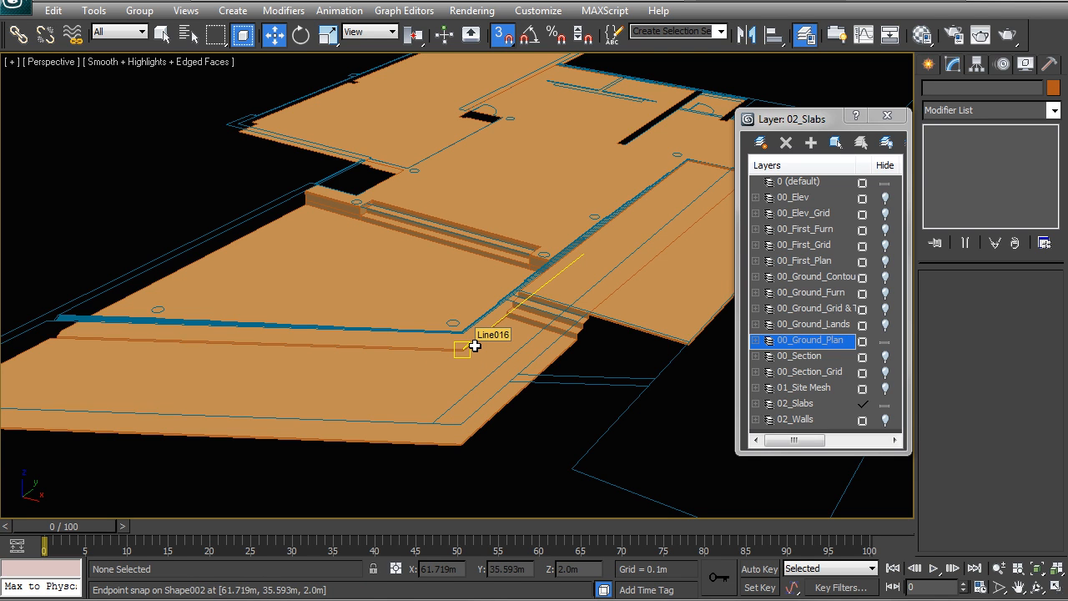
mouse_move(470, 283)
middle_mouse_down("alt")
mouse_move(425, 284)
mouse_move(479, 285)
middle_mouse_up("alt")
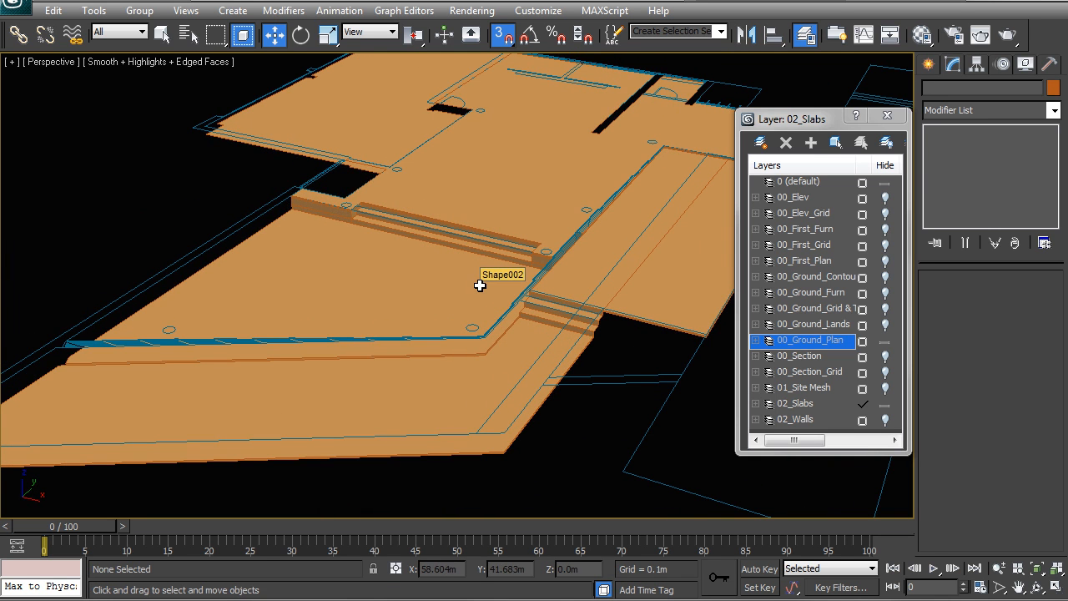
- Close the layer manager and clear the selection of the ground plan drawing
left_click(480, 285)
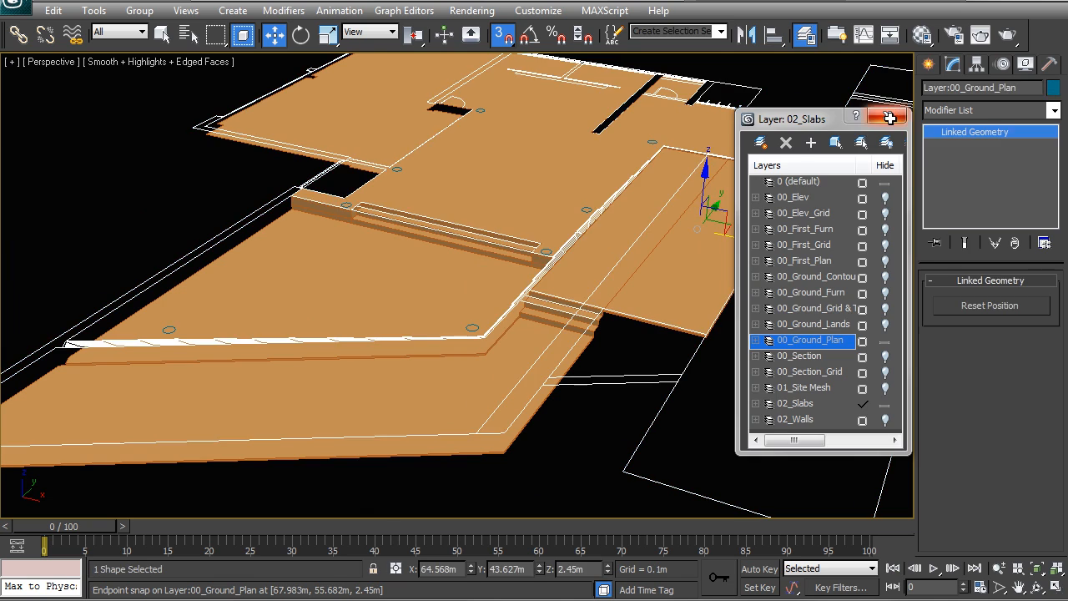
left_click(890, 118)
left_click(776, 102)
- Examine the whole set of floor slabs and stairs against the ground plan linework
middle_click_drag(632, 264, 584, 269)
middle_click_drag(624, 321, 595, 309, "alt")
middle_click_drag(518, 292, 524, 344, "alt")
scroll(468, 269, "down", 2)
scroll(524, 339, "up", 2)
scroll(442, 317, "up", 2)
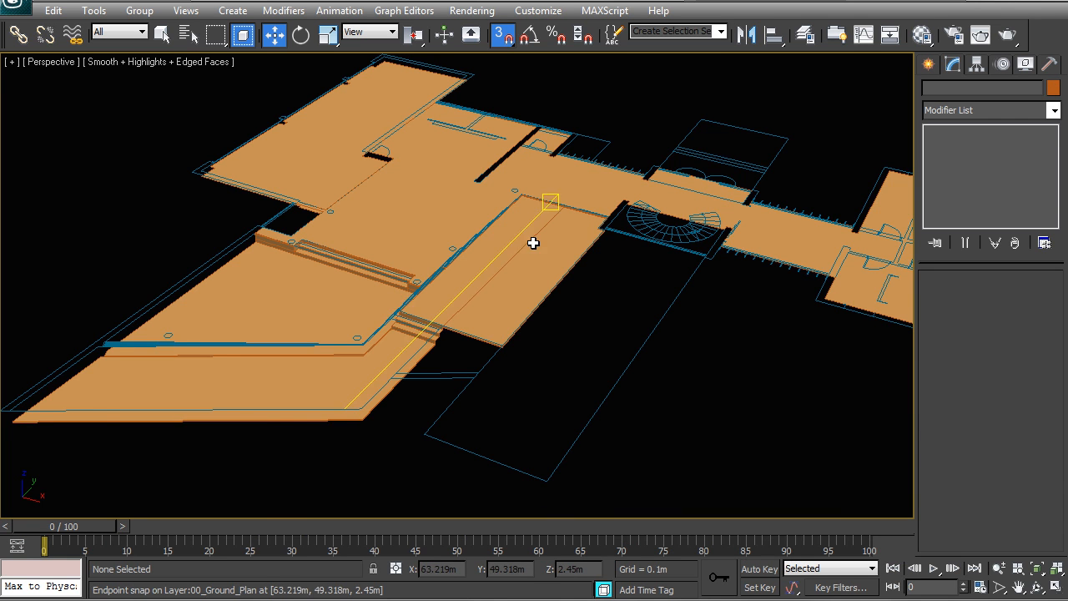
middle_click_drag(534, 241, 460, 250)
scroll(460, 250, "down", 2)
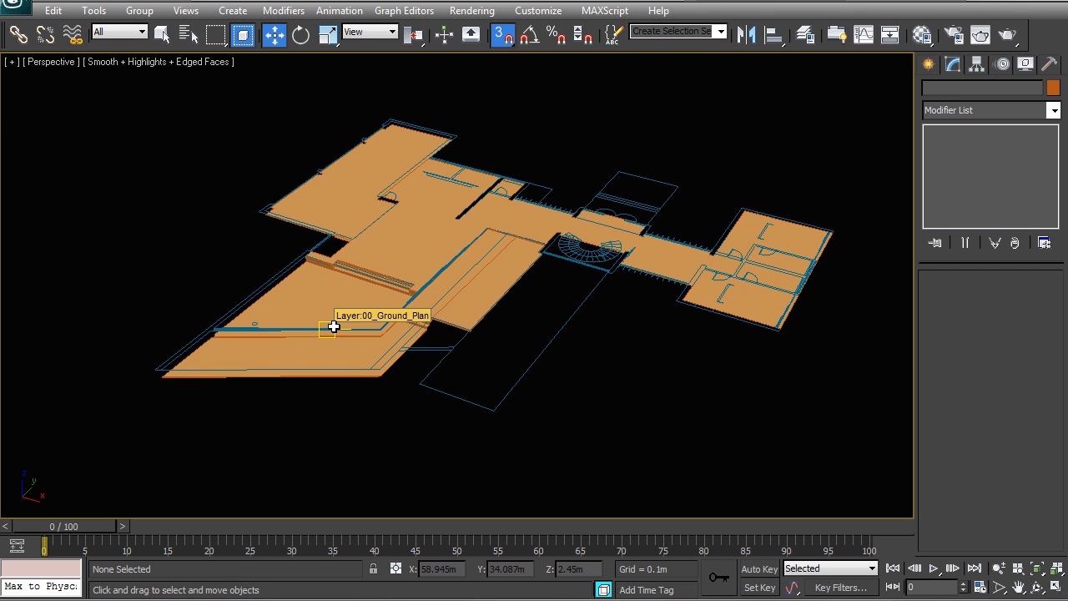
middle_click_drag(333, 326, 392, 306, "alt")
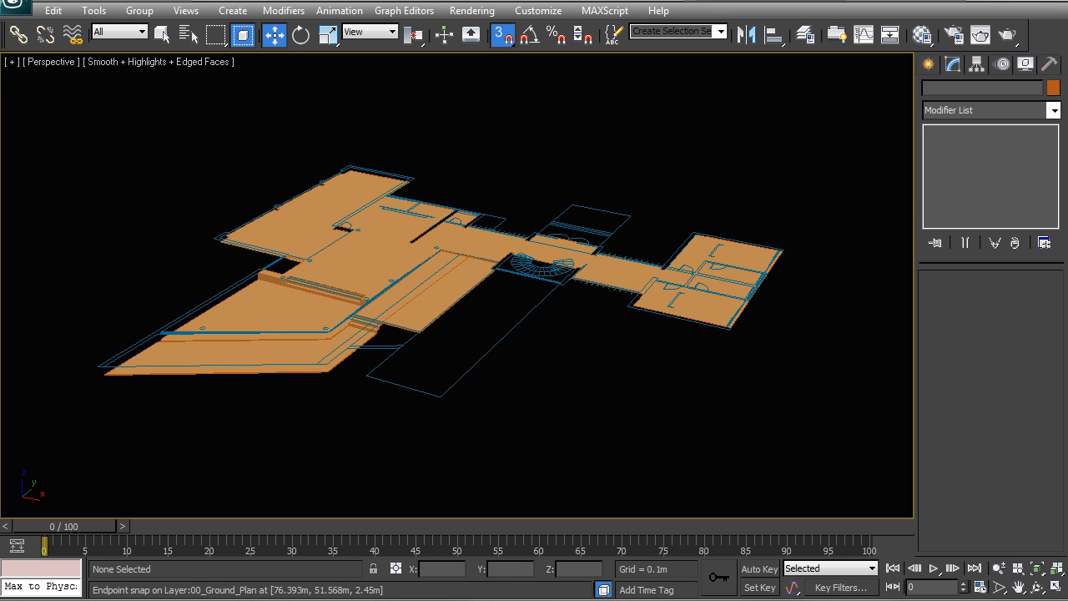